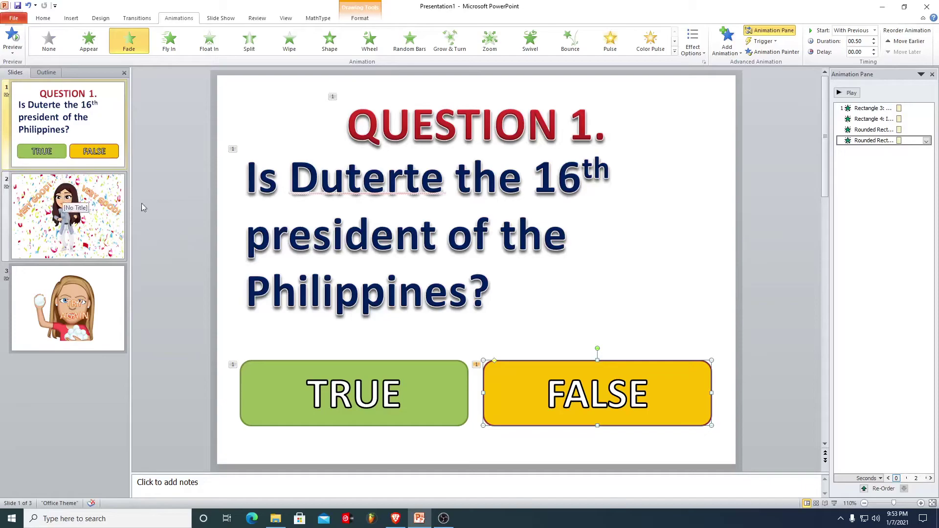
- Run the slide show to test the FALSE link, then review the VERY GOOD! and Question 1 slides
left_click(833, 503)
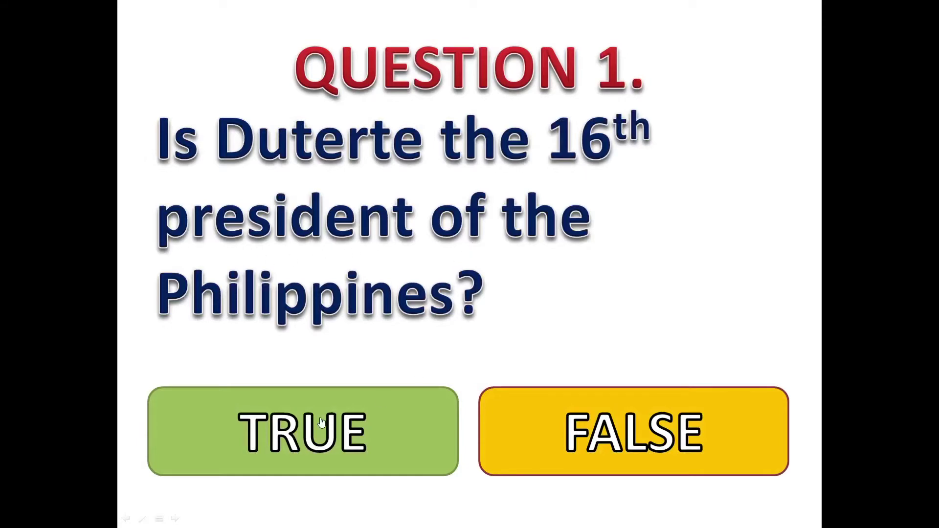
left_click(625, 440)
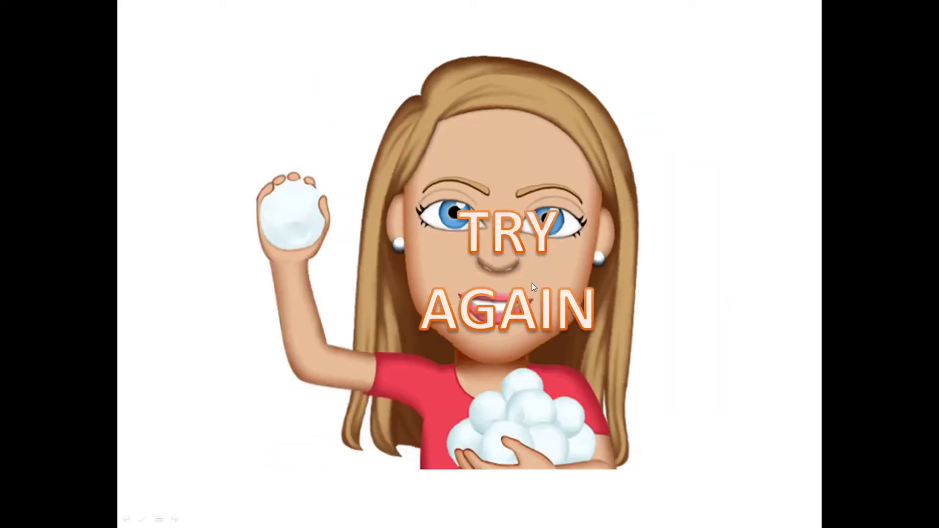
key("Escape")
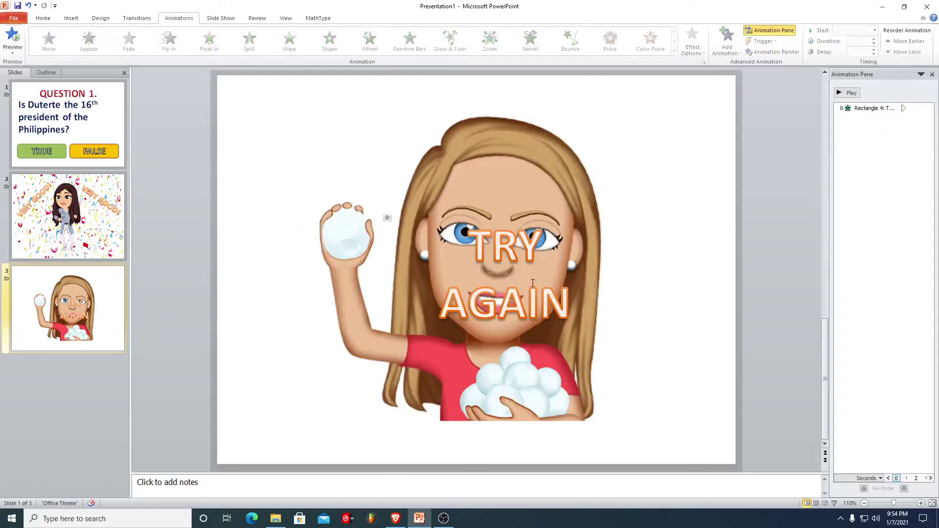
left_click(91, 214)
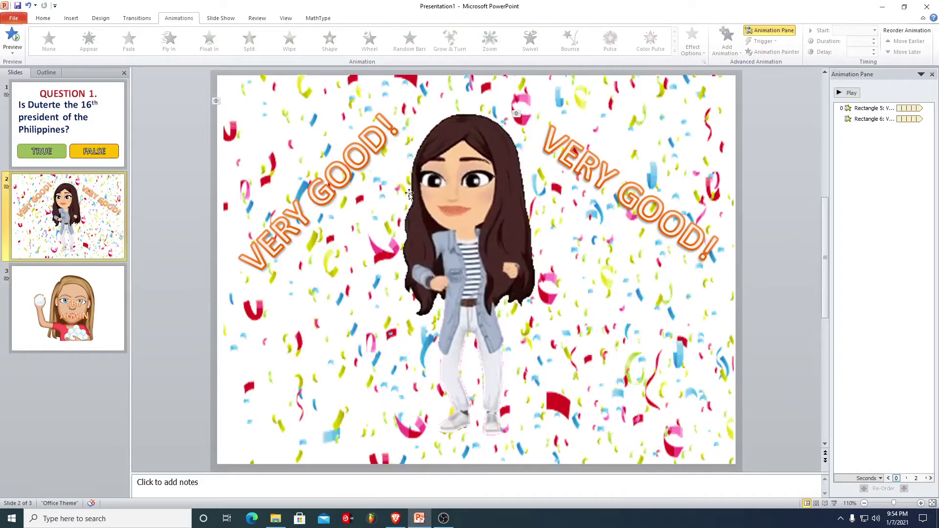
left_click(73, 119)
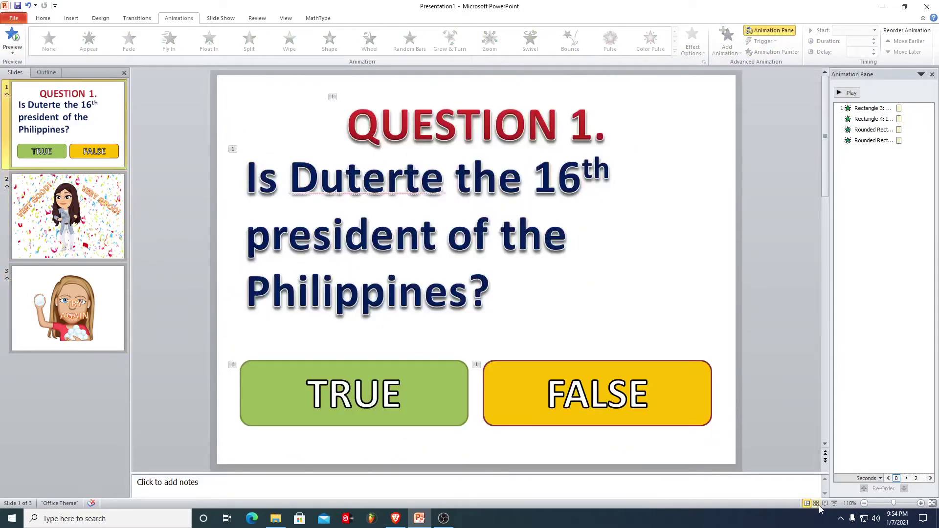
- Test the TRUE answer link, then clear the new presentation's title and subtitle placeholders
left_click(834, 503)
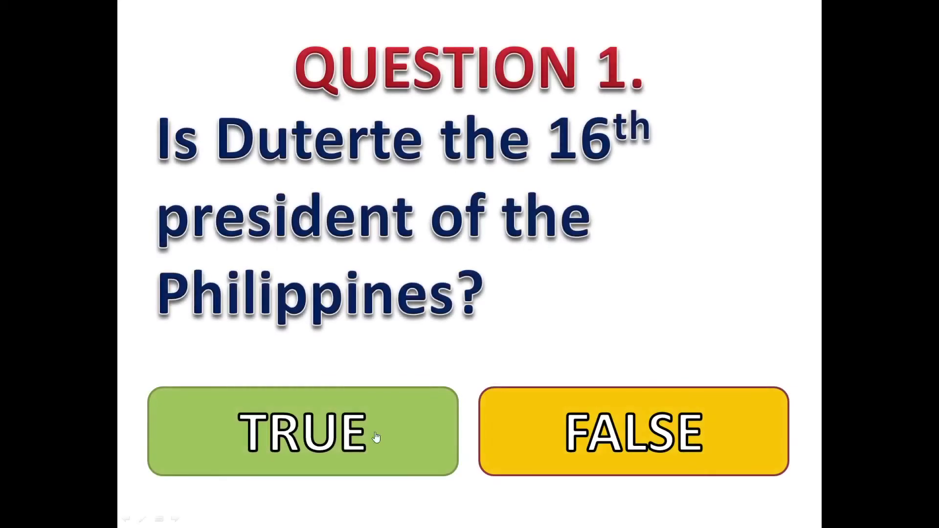
left_click(322, 434)
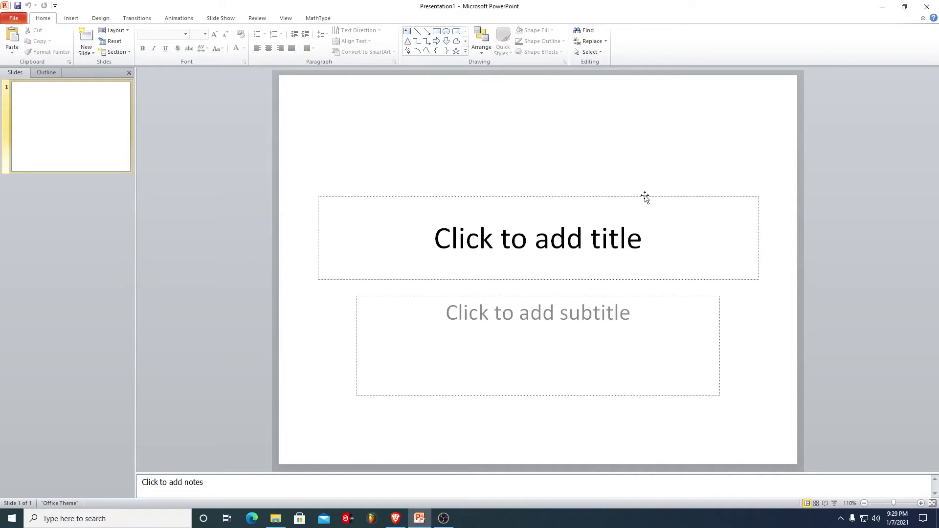
key("ctrl+a")
key("Delete")
- Add a dark red WordArt heading reading 'QUESTION 1.' at the slide's top left
left_click(70, 115)
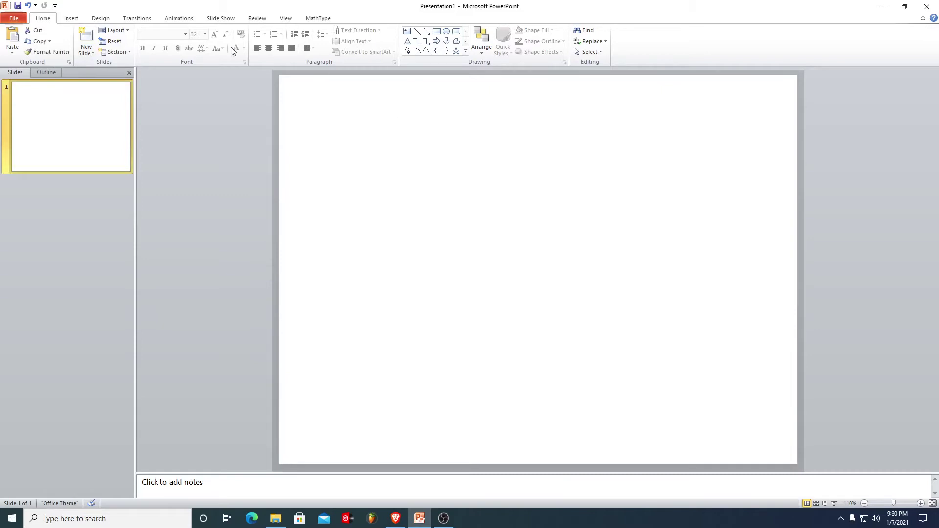
left_click(71, 18)
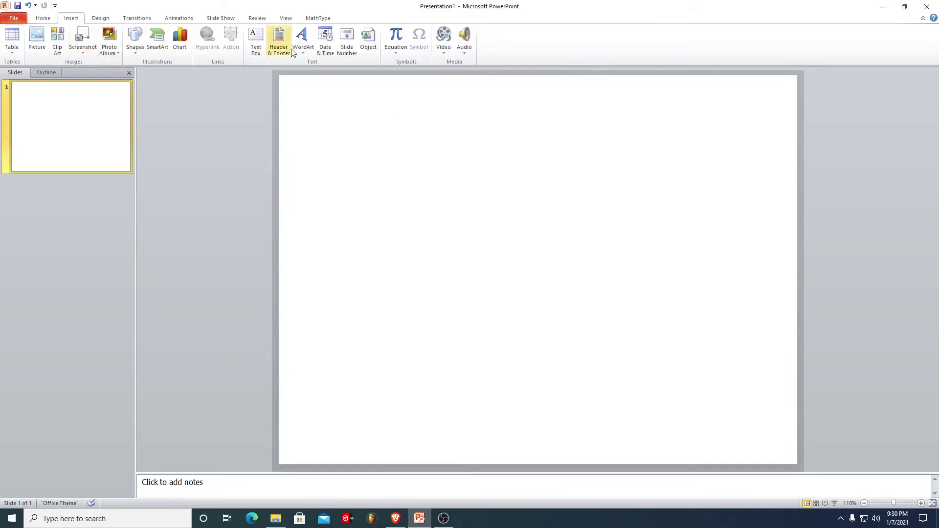
left_click(302, 38)
left_click(361, 210)
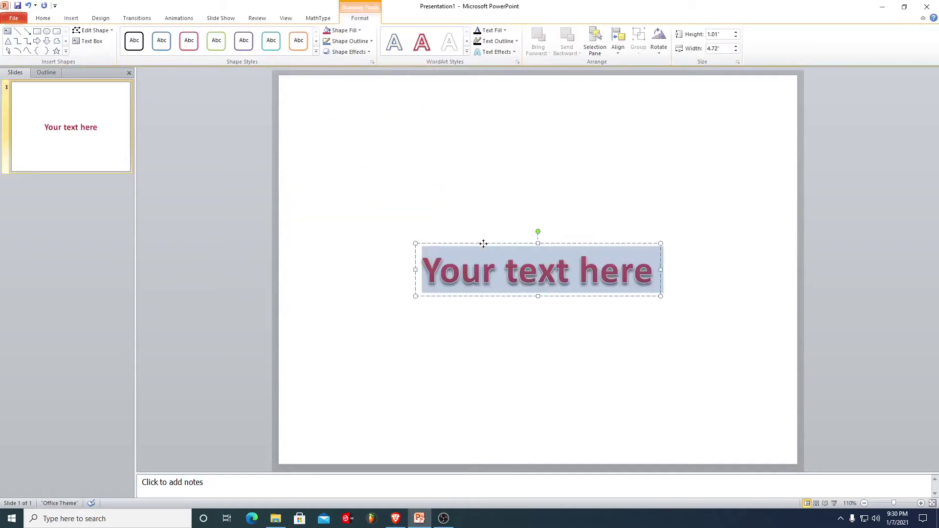
left_click_drag(485, 244, 360, 91)
triple_click(332, 114)
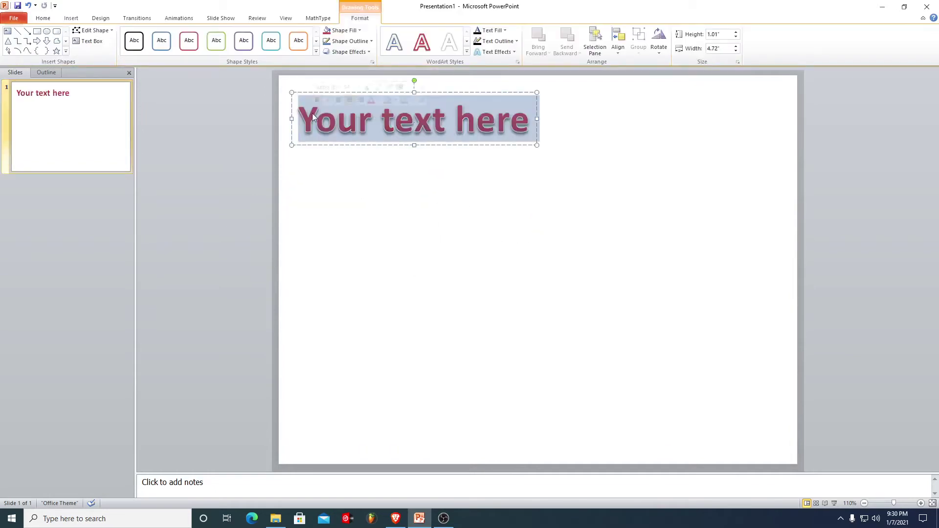
type("q")
key("BackSpace")
type("QUESTION 1.")
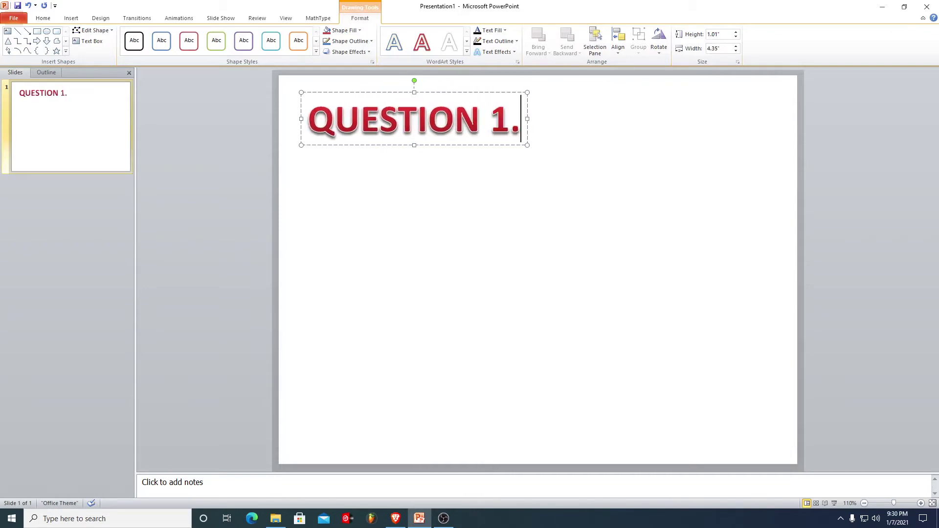
left_click(341, 149)
- Insert a second dark red WordArt box for the question
scroll(93, 35, "down", 1)
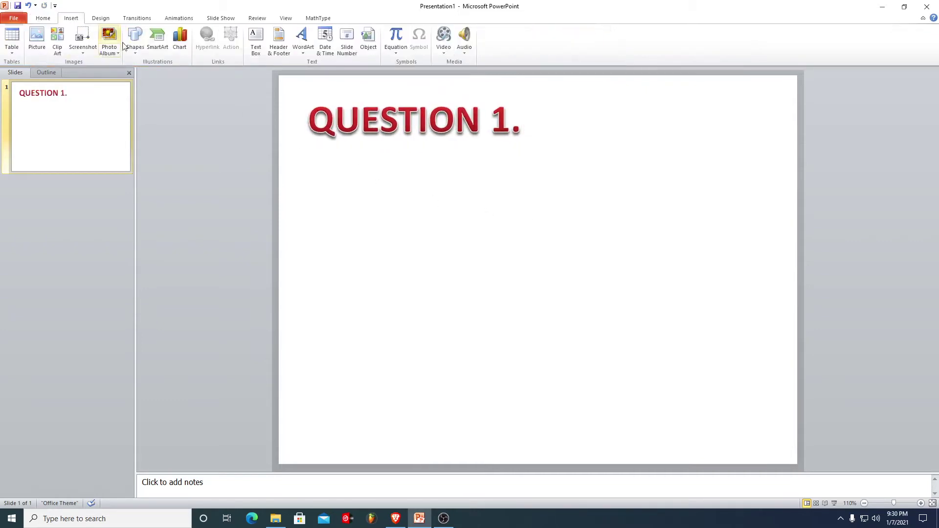
left_click(304, 37)
left_click(362, 209)
- Move the new WordArt below the heading and replace its text with 'Duterte is the 16th'
left_click_drag(534, 246, 424, 148)
left_click_drag(548, 179, 347, 171)
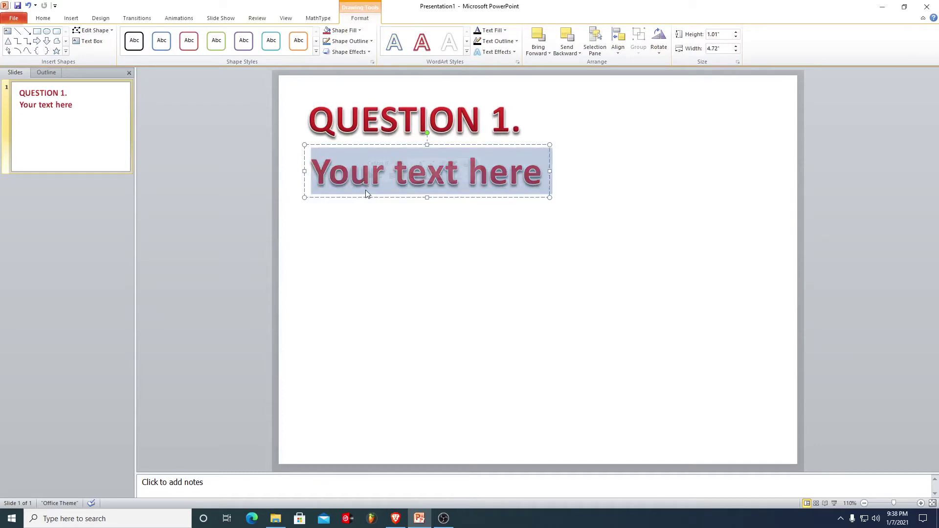
type("dUTER")
key("BackSpace")
key("BackSpace")
key("BackSpace")
key("BackSpace")
type("Duterte is the 1")
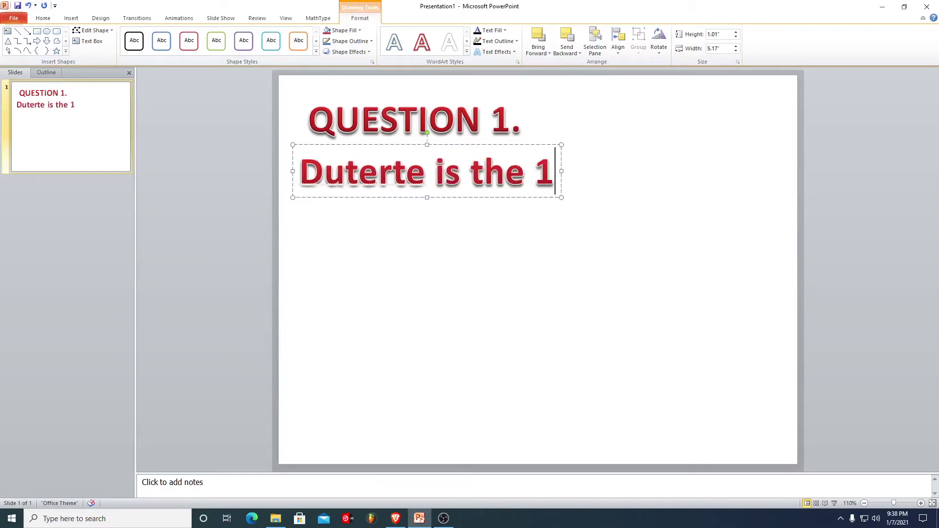
type("6th")
- Widen the question box, left-align it, and finish the text with 'president of the Philippines?'
left_click_drag(507, 147, 544, 147)
left_click_drag(626, 171, 789, 164)
left_click(719, 178)
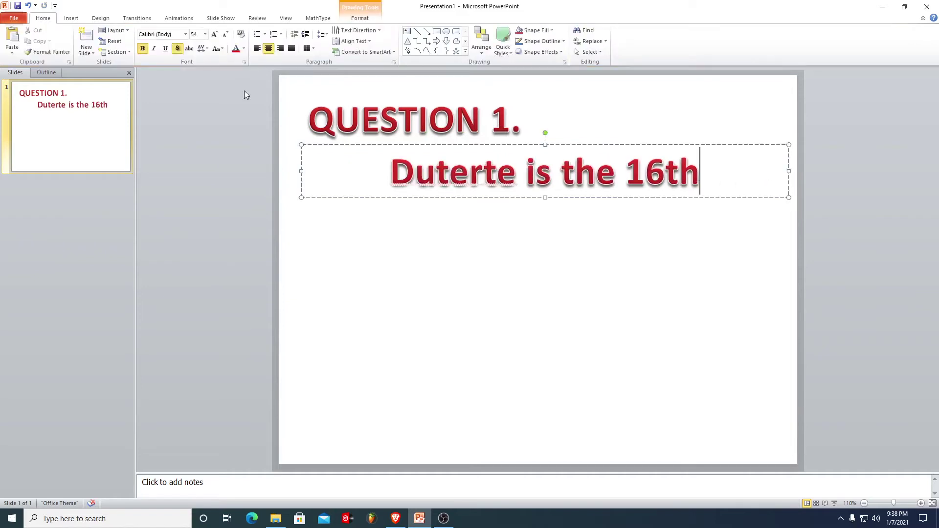
left_click(258, 49)
type("pre")
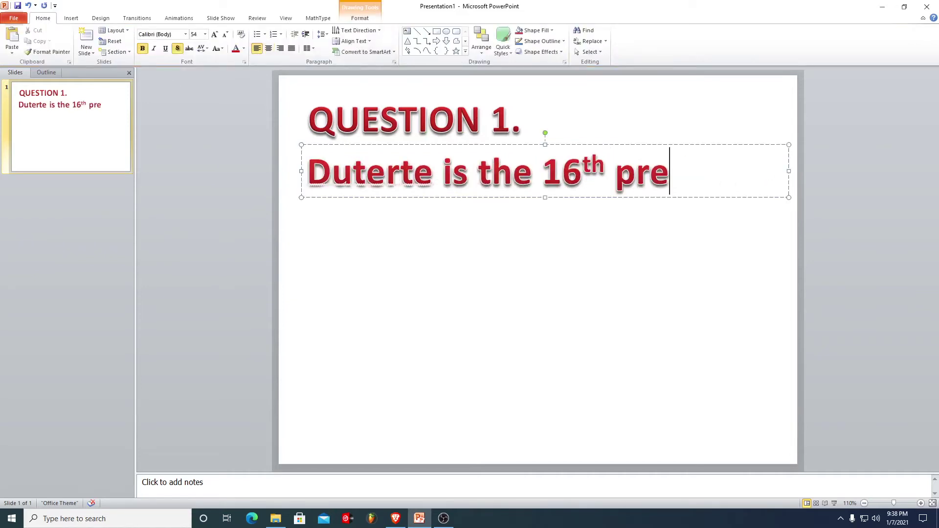
type("sident of the Philippi")
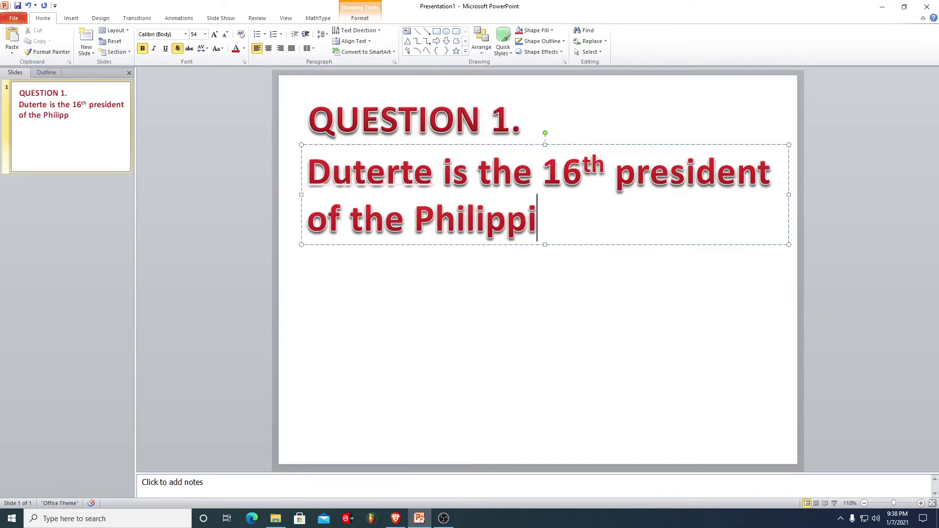
type("nes?")
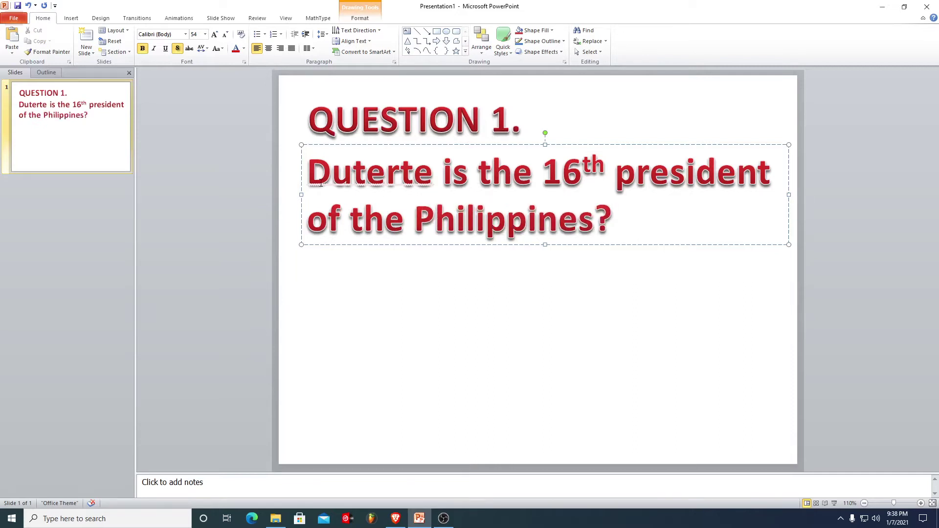
- Reword the question to 'Is Duterte the 16th president of the Philippines?'
left_click(307, 173)
type("I")
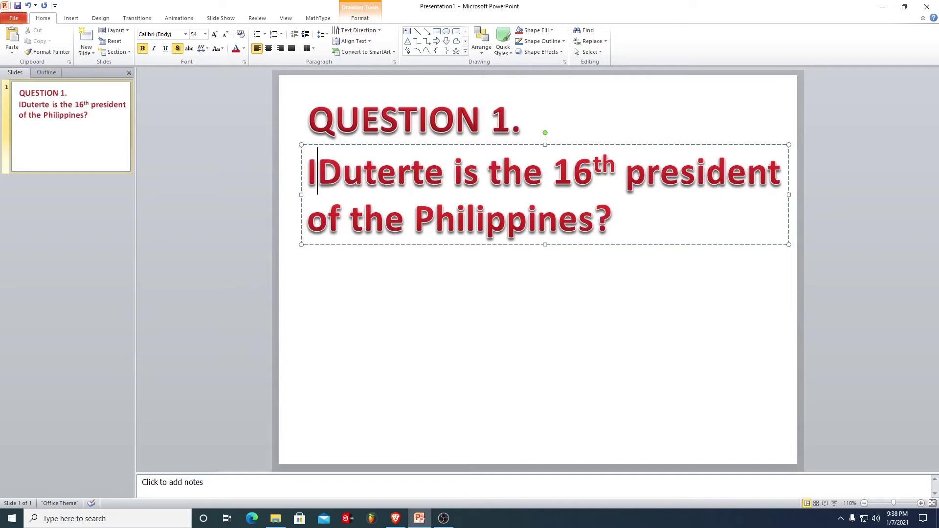
type("s")
left_click(504, 173)
key("BackSpace")
key("BackSpace")
key("BackSpace")
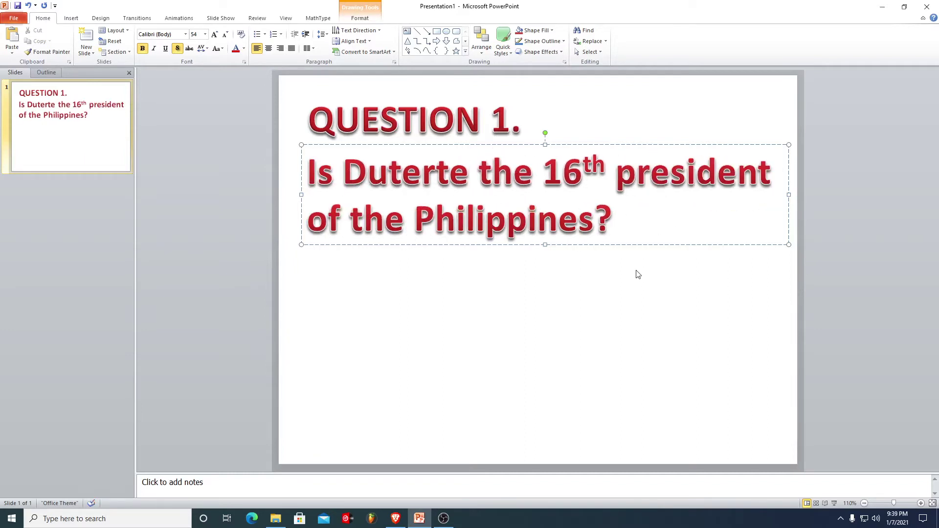
left_click_drag(618, 220, 303, 164)
- Colour the question text dark blue and enlarge its font size
left_click(244, 48)
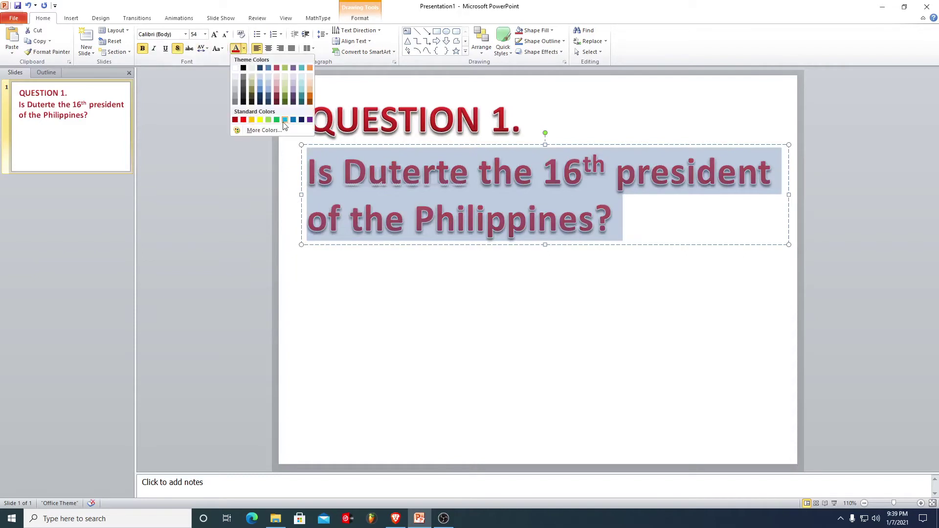
left_click(297, 123)
left_click(666, 237)
left_click(658, 278)
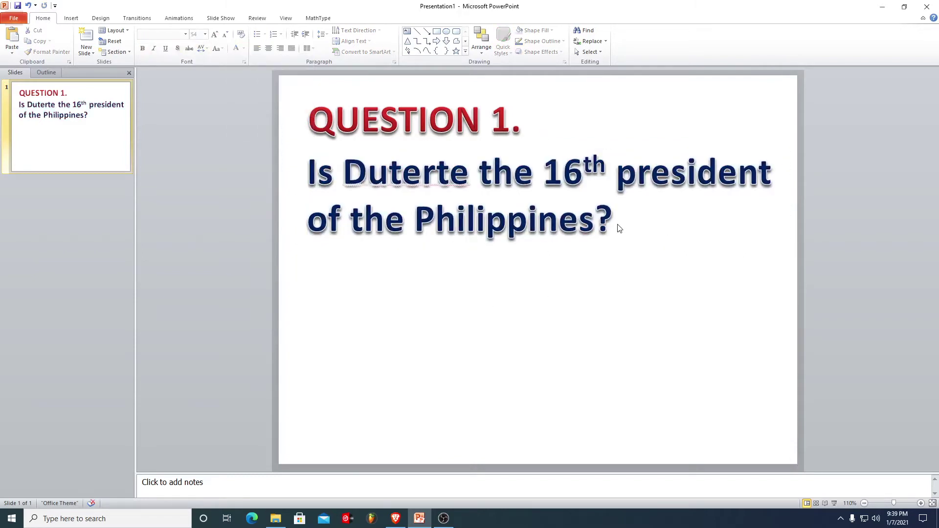
left_click_drag(618, 221, 307, 169)
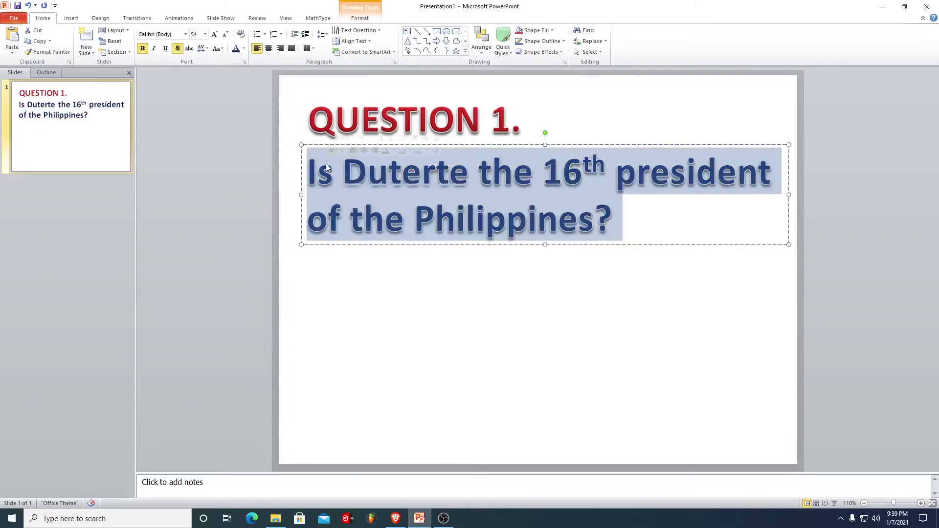
key("ctrl+shift+period")
- Enlarge the QUESTION 1. heading to 66 point and align it to the slide's horizontal centre
key("ctrl+shift+period")
left_click(455, 120)
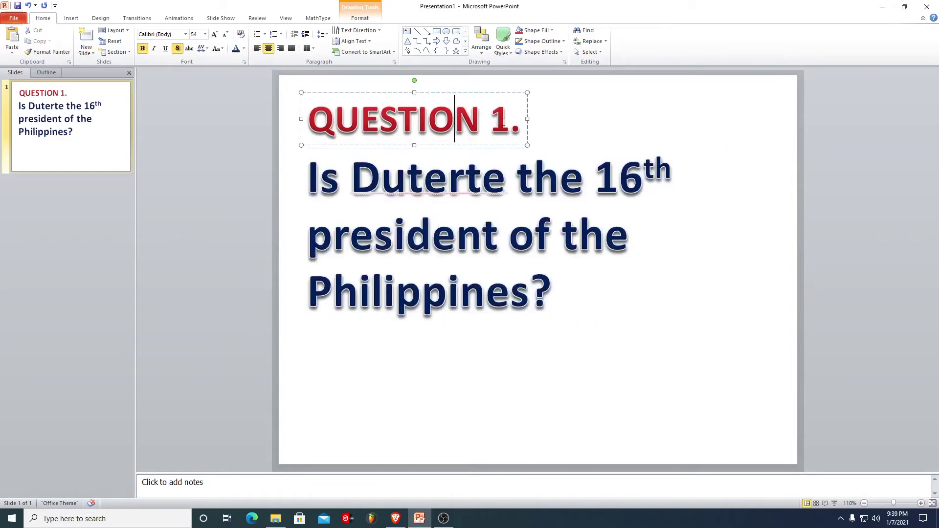
left_click_drag(526, 122, 325, 124)
key("ctrl+shift+period")
key("ctrl+shift+period")
left_click(393, 92)
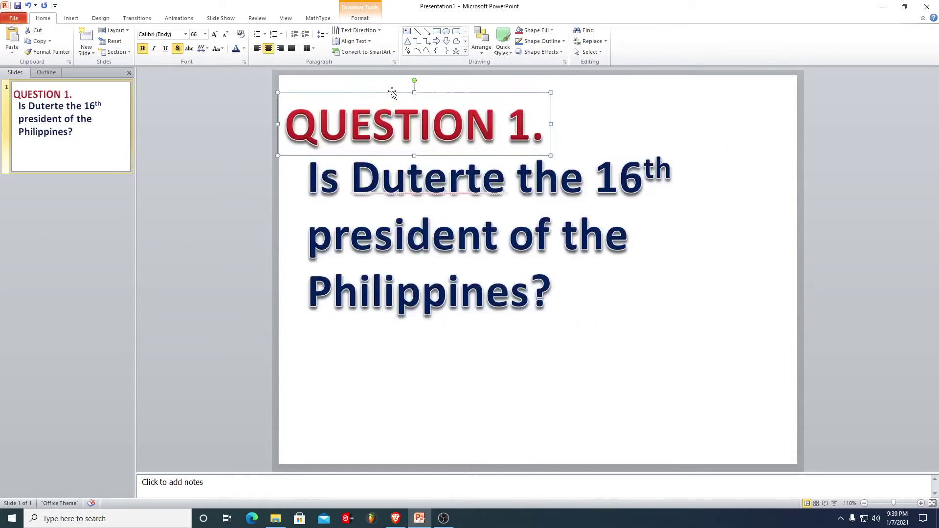
left_click(360, 18)
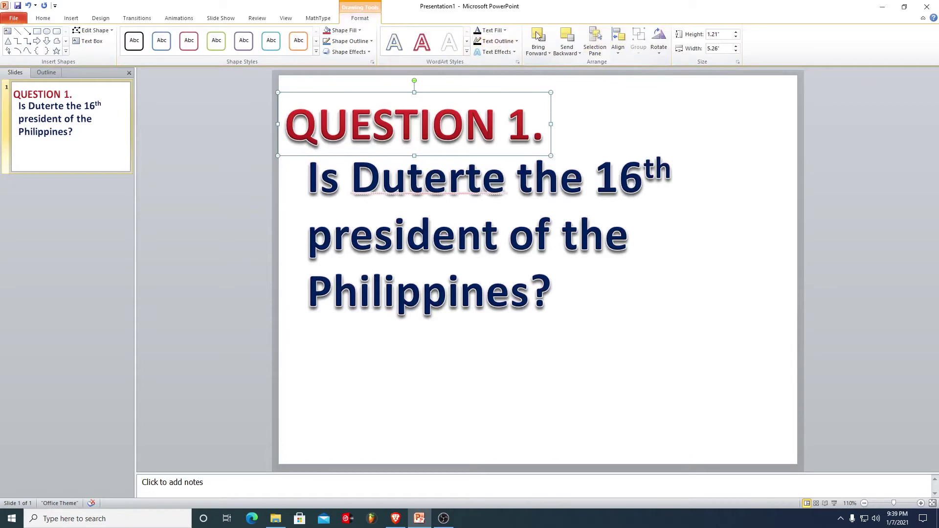
left_click(618, 44)
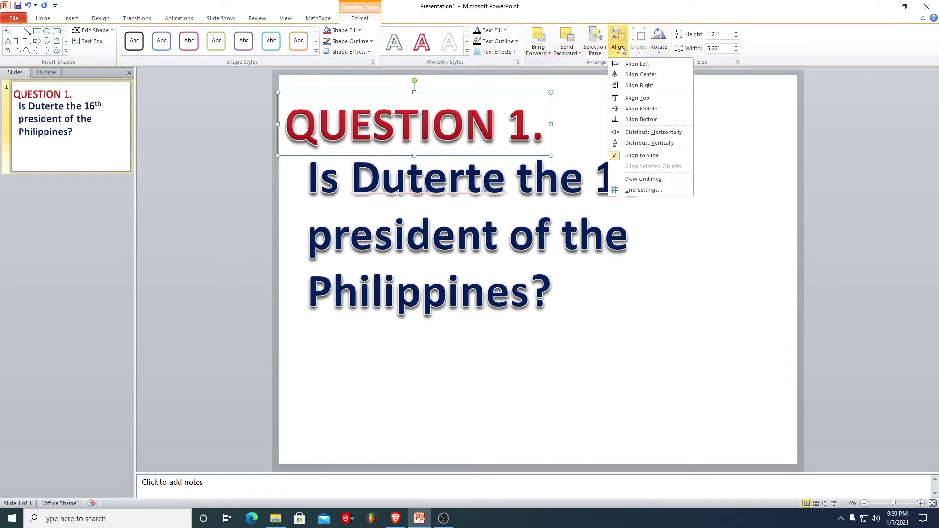
left_click(637, 76)
left_click(582, 321)
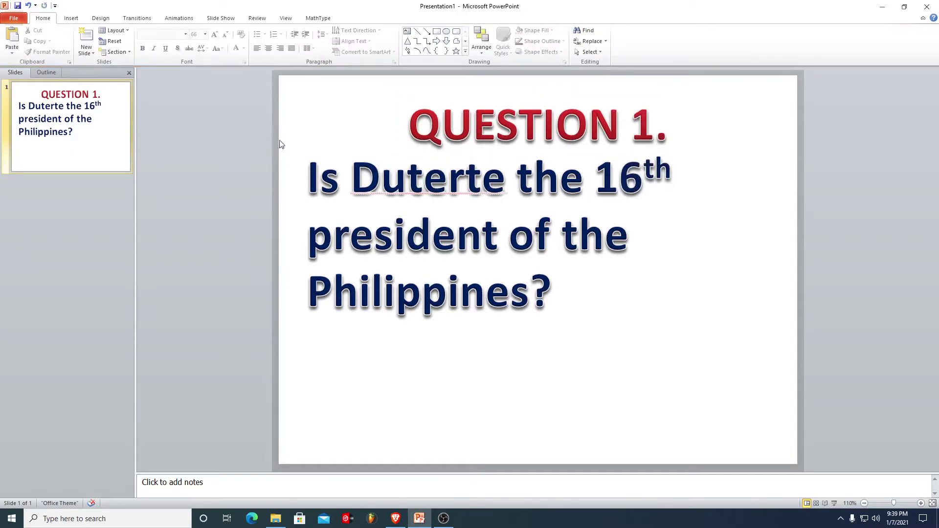
left_click(71, 18)
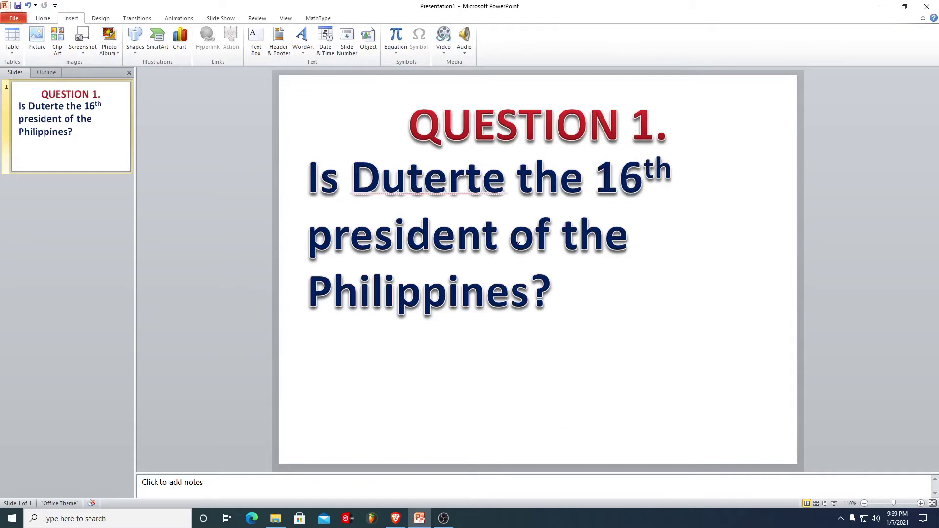
- Draw a rounded rectangle below the question
left_click(307, 56)
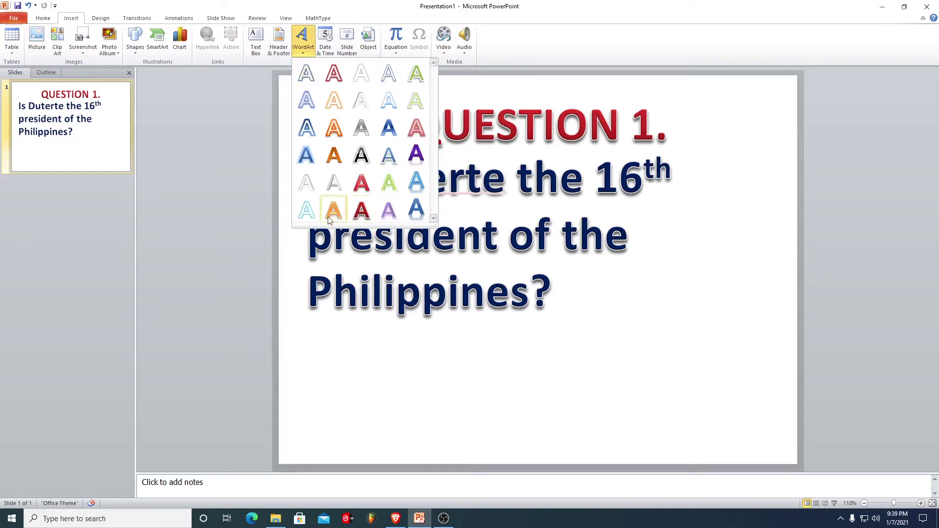
left_click(404, 342)
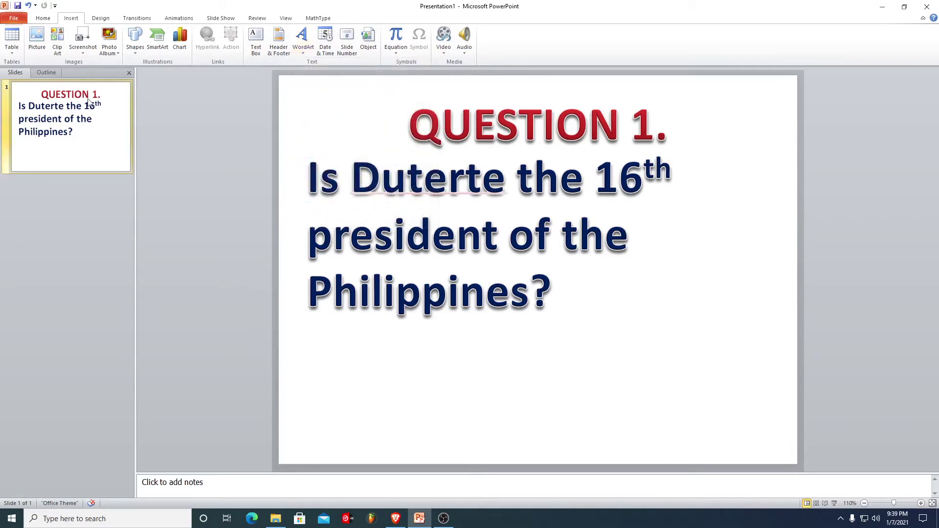
left_click(143, 49)
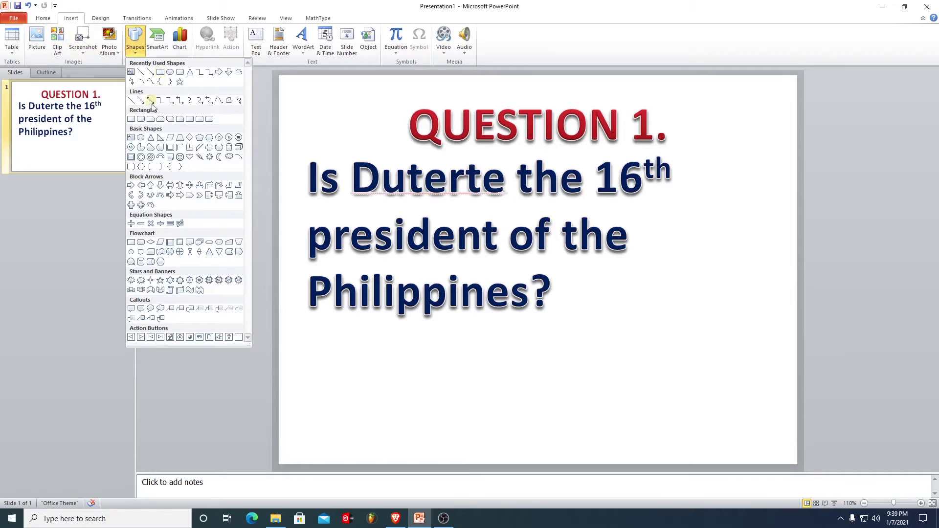
left_click(142, 118)
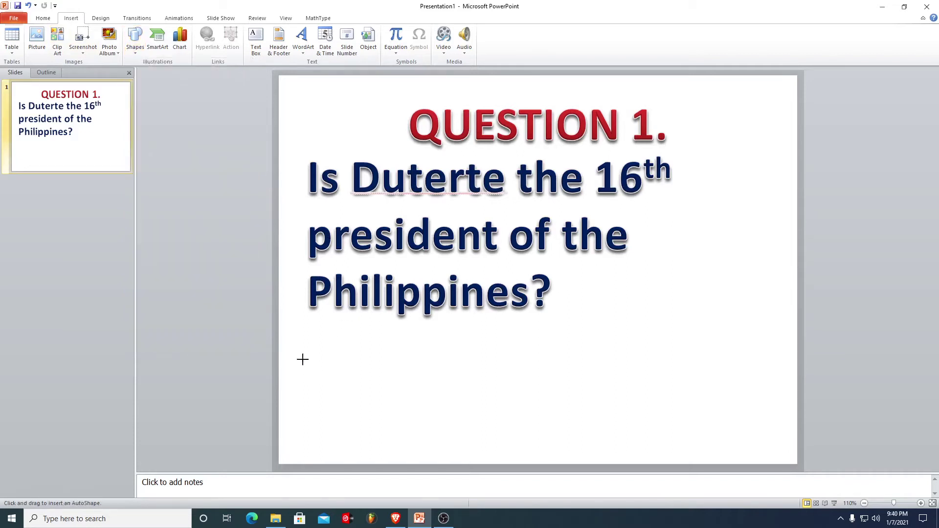
left_click_drag(302, 359, 530, 425)
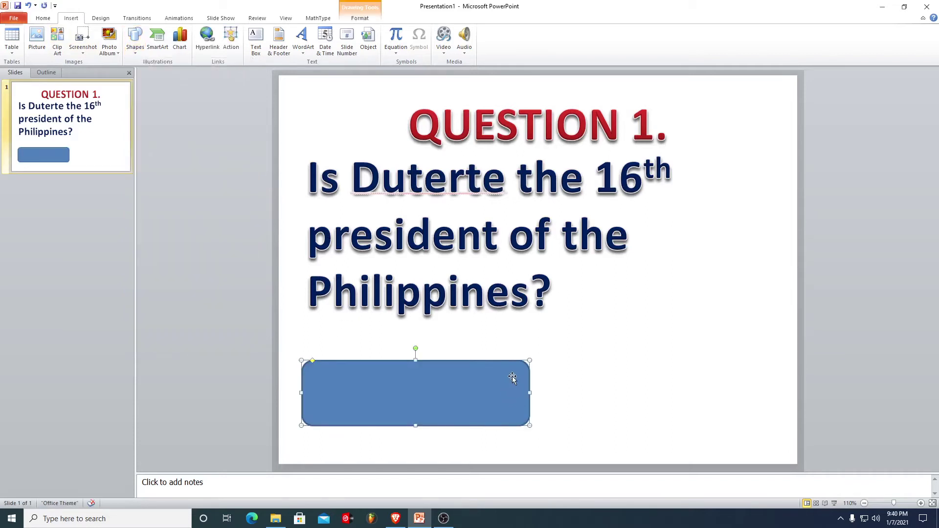
- Place a copy of the rounded rectangle to the right, lined up with the first
left_click_drag(512, 378, 761, 358)
key("Escape")
key("Escape")
left_click_drag(523, 364, 768, 369)
left_click(789, 374)
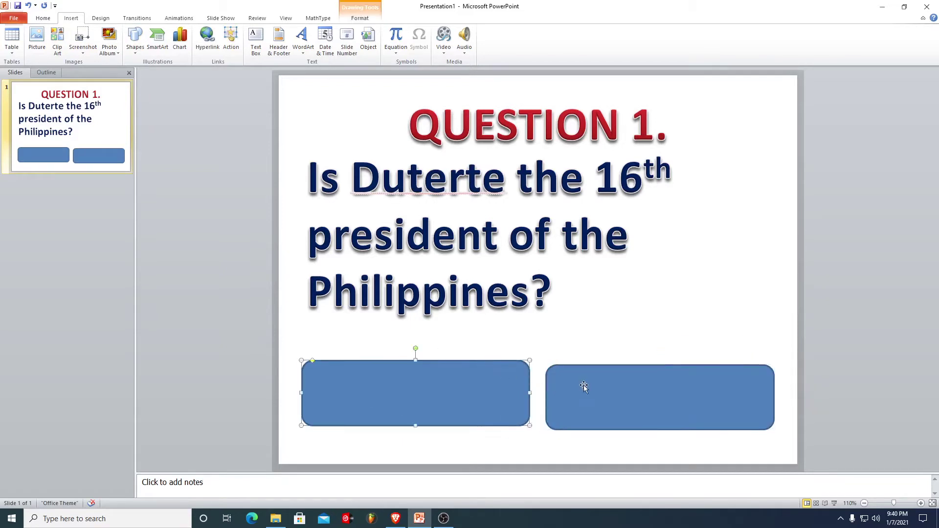
left_click_drag(584, 387, 582, 382)
left_click(423, 393)
left_click(606, 383)
left_click(528, 413)
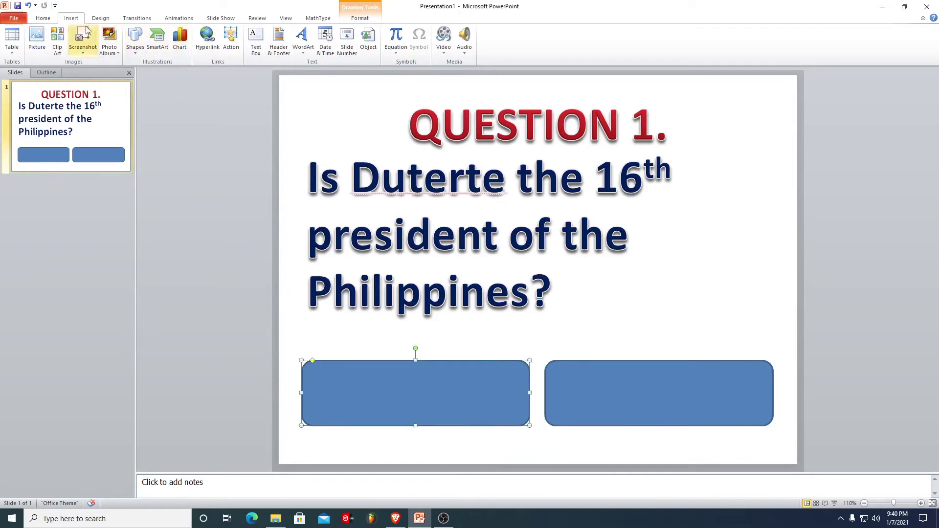
- Give the left rectangle a green style and fill the right one orange
left_click(360, 18)
left_click(271, 42)
left_click(243, 42)
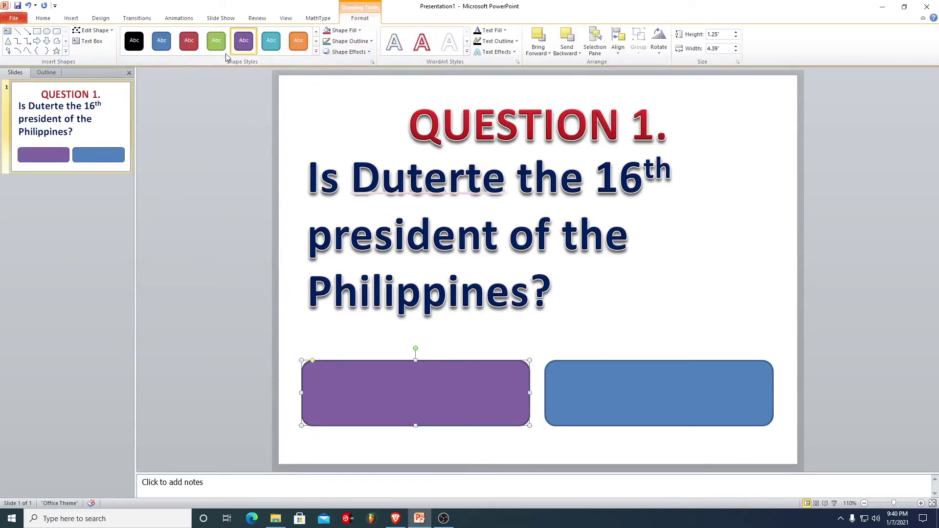
left_click(217, 41)
key("Tab")
left_click(189, 42)
left_click(316, 52)
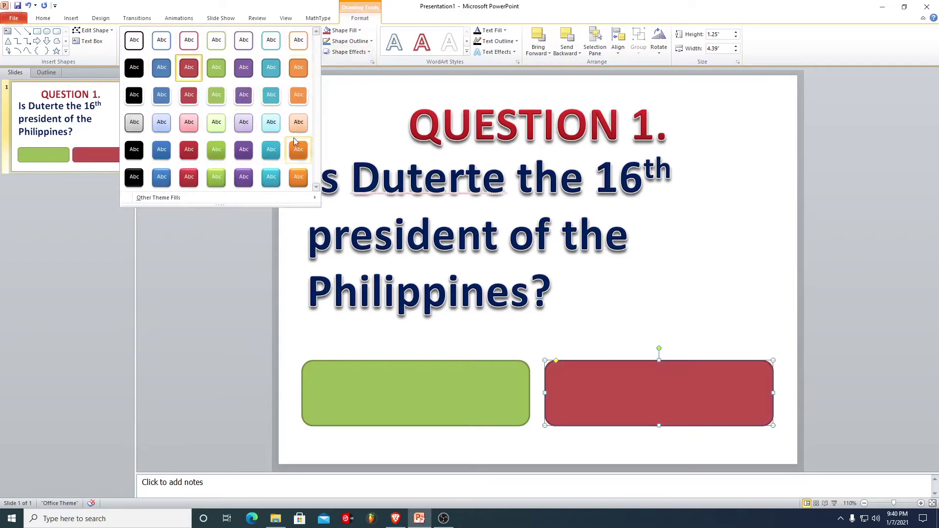
left_click(342, 31)
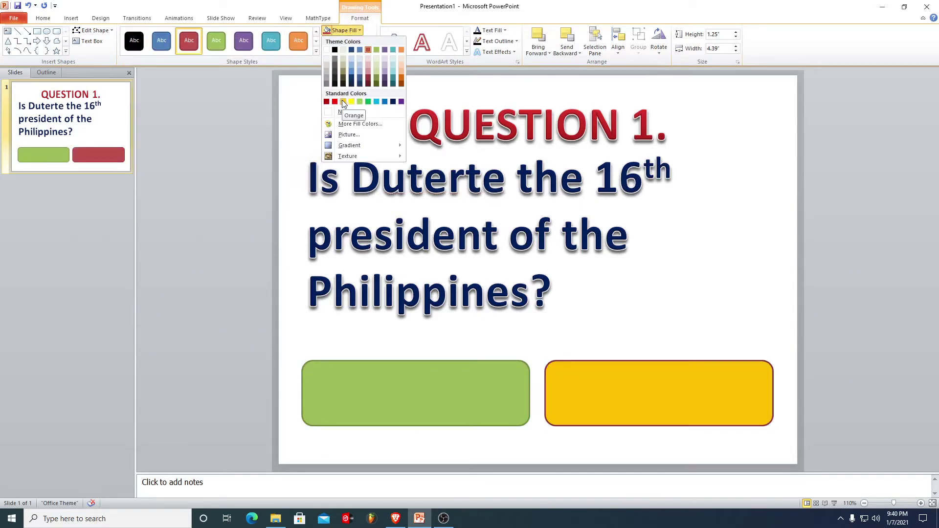
left_click(342, 100)
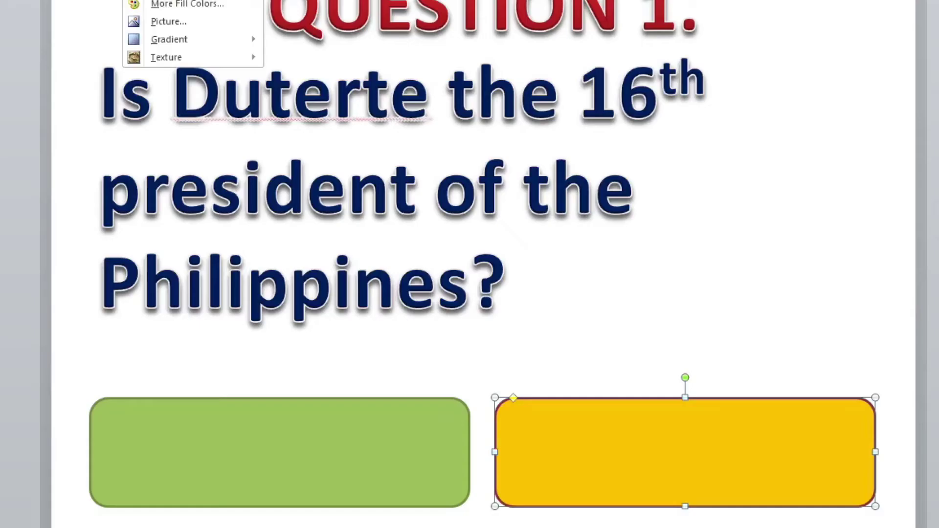
left_click(357, 428)
- Type TRUE in the green box at 36-point size
right_click(358, 429)
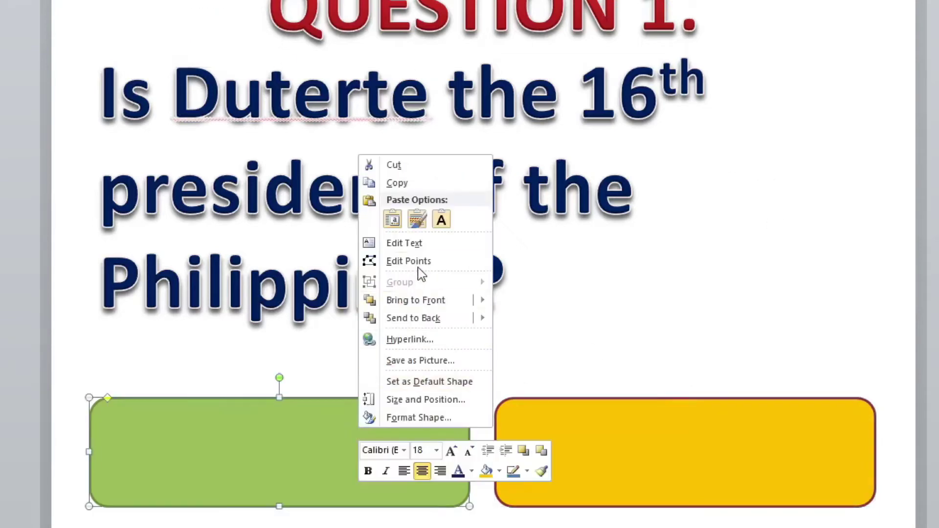
left_click(424, 247)
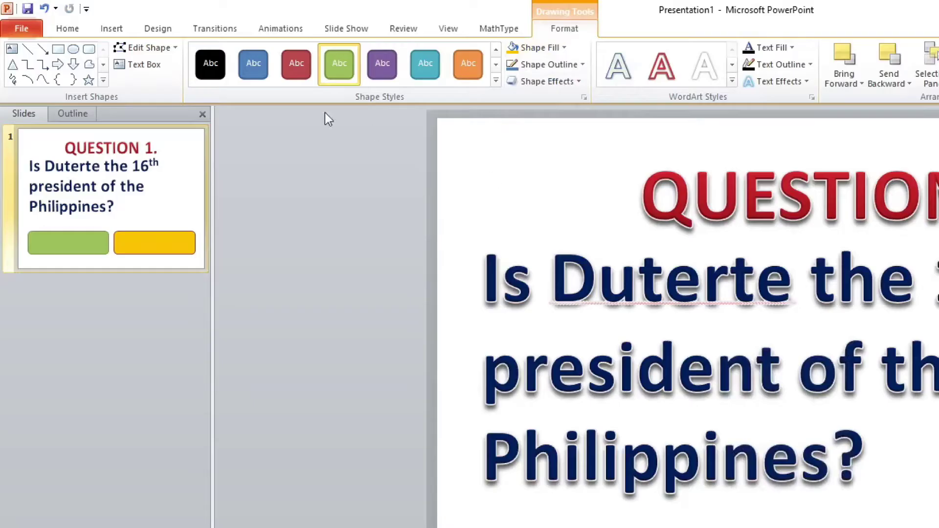
left_click(68, 28)
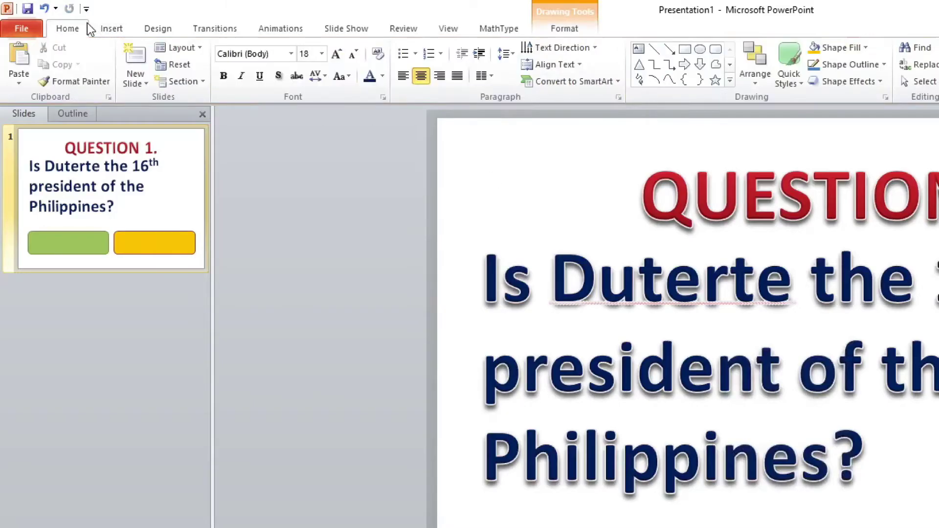
left_click(322, 54)
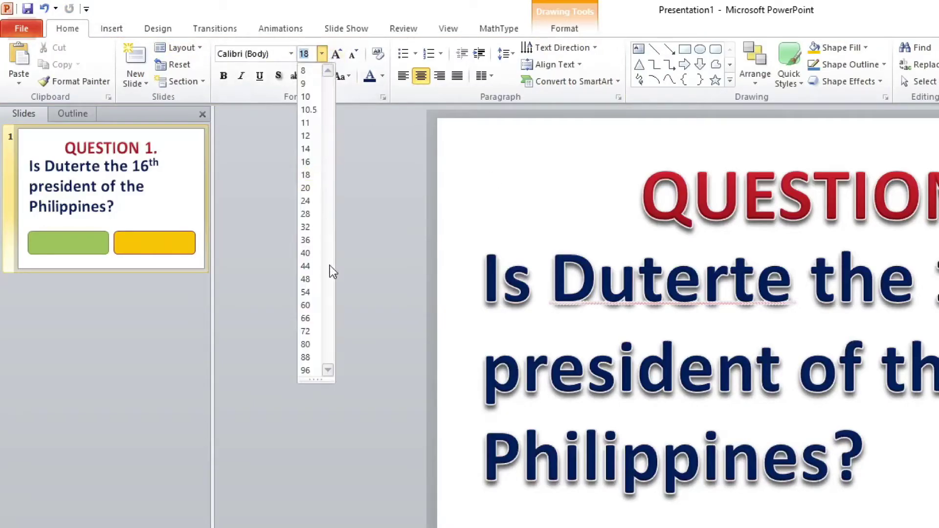
left_click(314, 193)
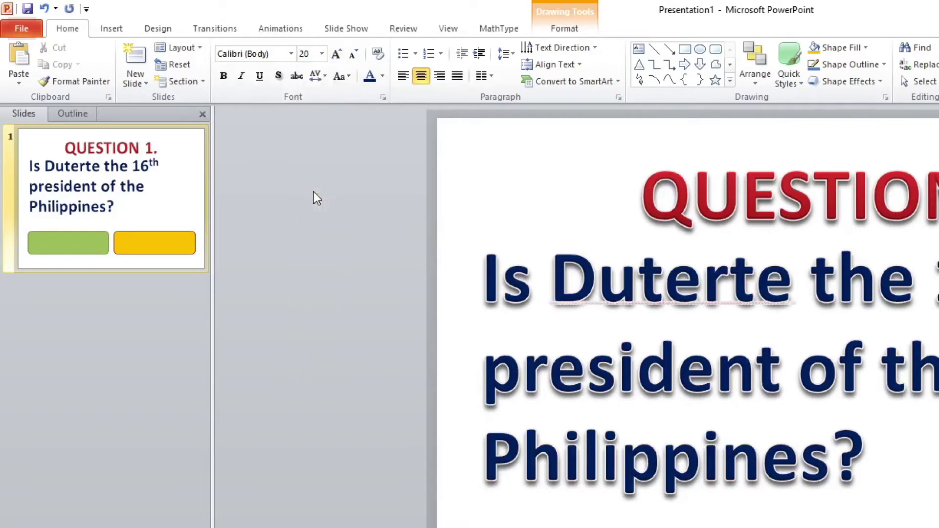
left_click(321, 54)
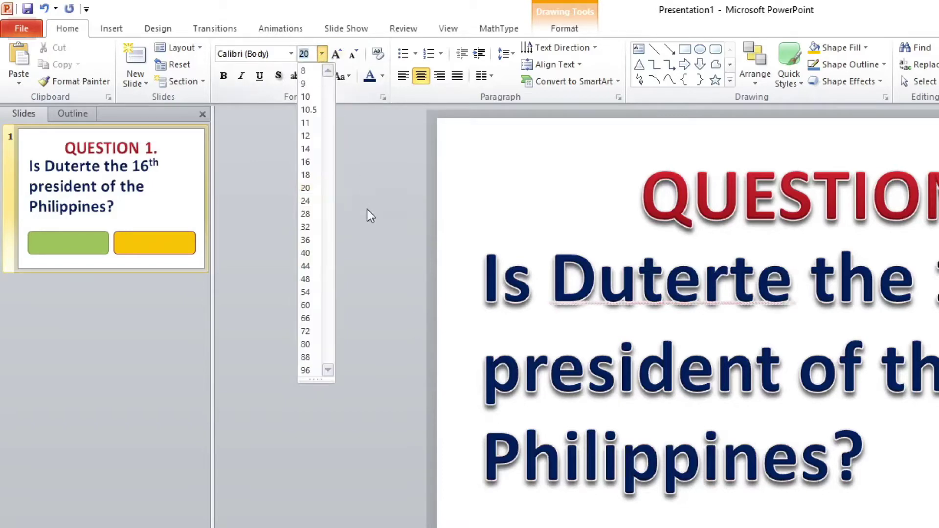
left_click(308, 241)
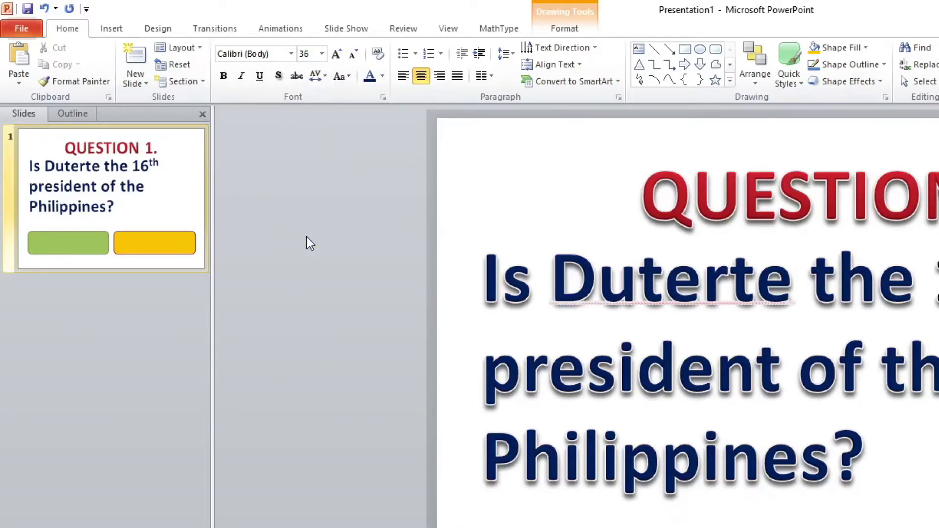
type("TRUE")
- Type FALSE in the orange box and set it to 40 point
left_click(631, 411)
right_click(609, 391)
left_click(631, 278)
type("ALSE")
key("ctrl+a")
left_click(205, 34)
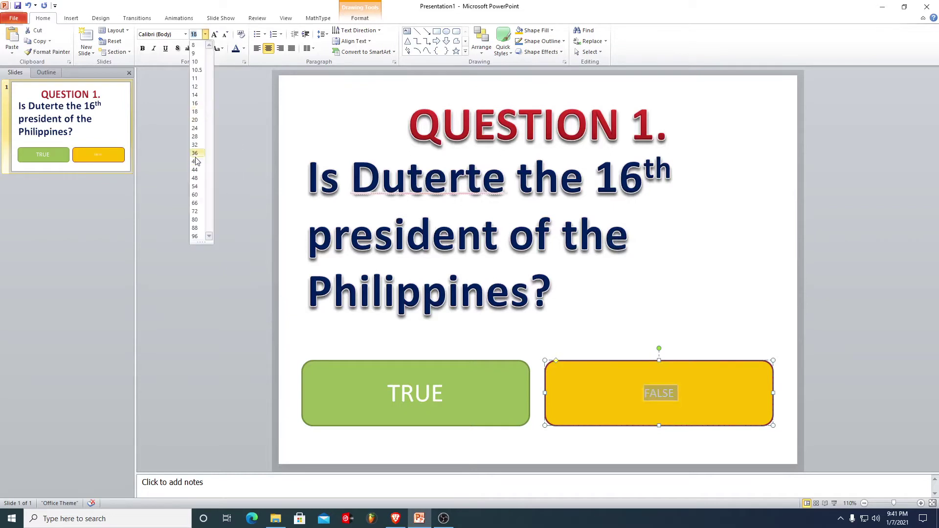
left_click(195, 161)
- Set both TRUE and FALSE labels to 60-point text
left_click(206, 34)
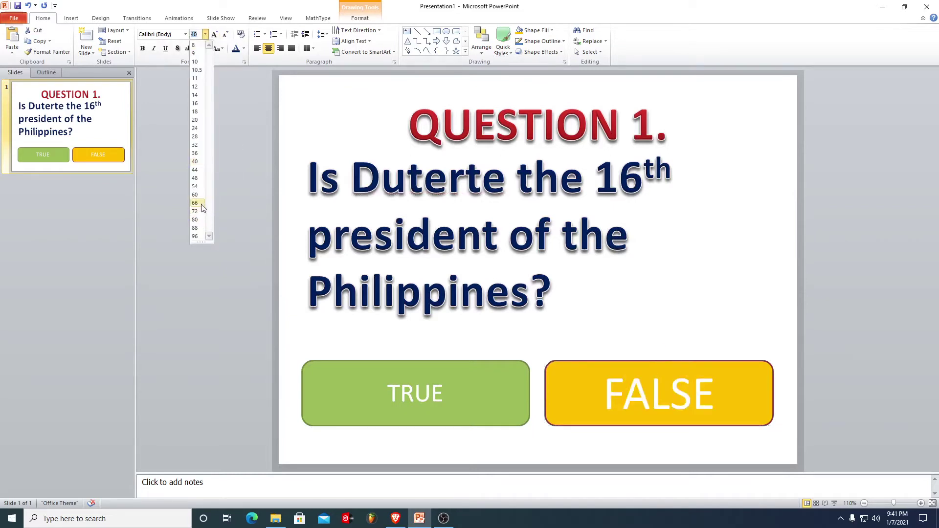
left_click(461, 390, "shift")
left_click(206, 34)
left_click(198, 180)
left_click(205, 34)
left_click(203, 197)
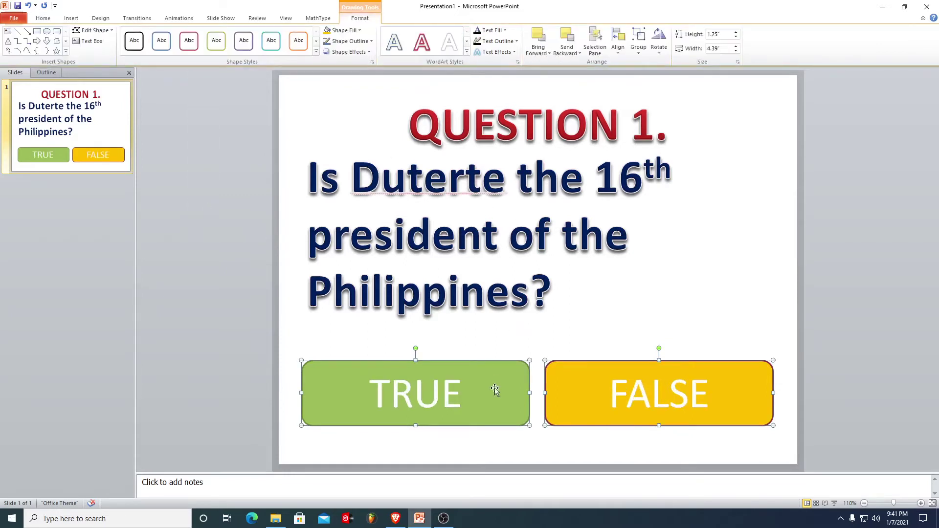
- Apply a text fill and dark outline to the TRUE and FALSE lettering
left_click(504, 30)
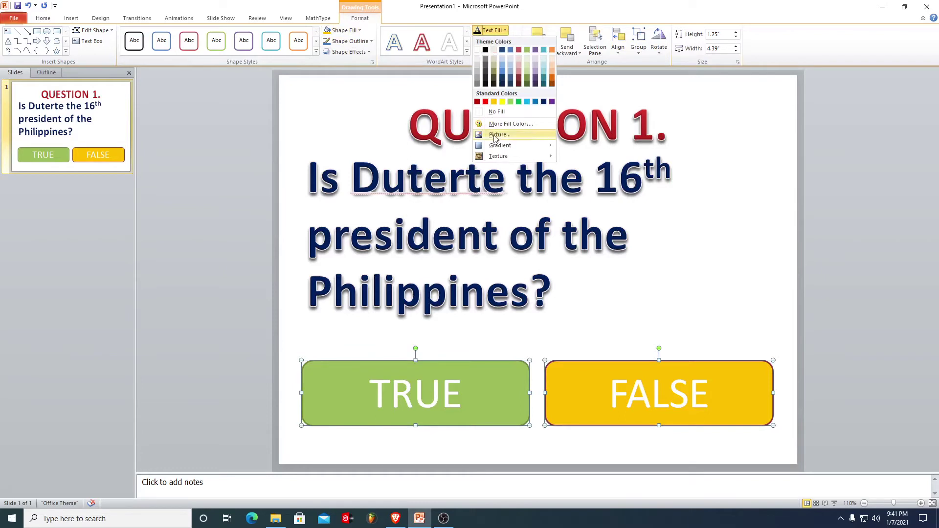
left_click(489, 51)
left_click(497, 41)
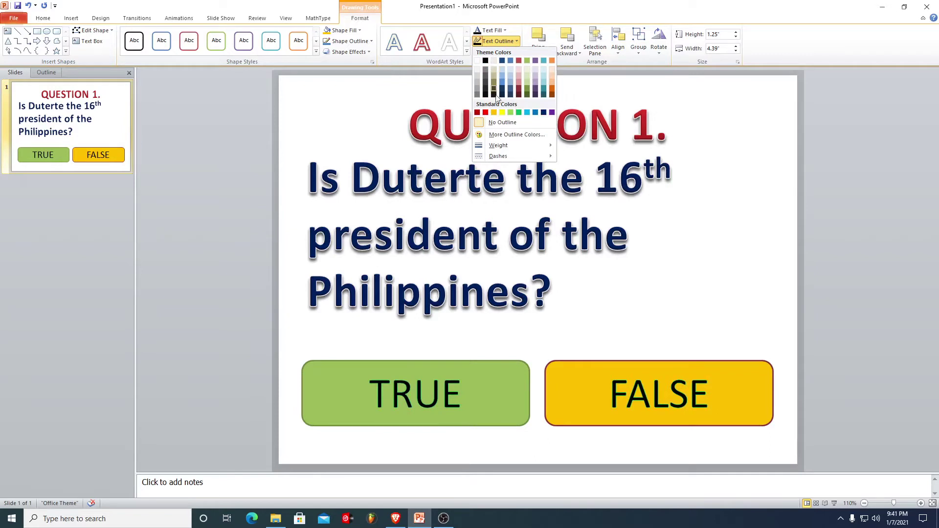
left_click(599, 201)
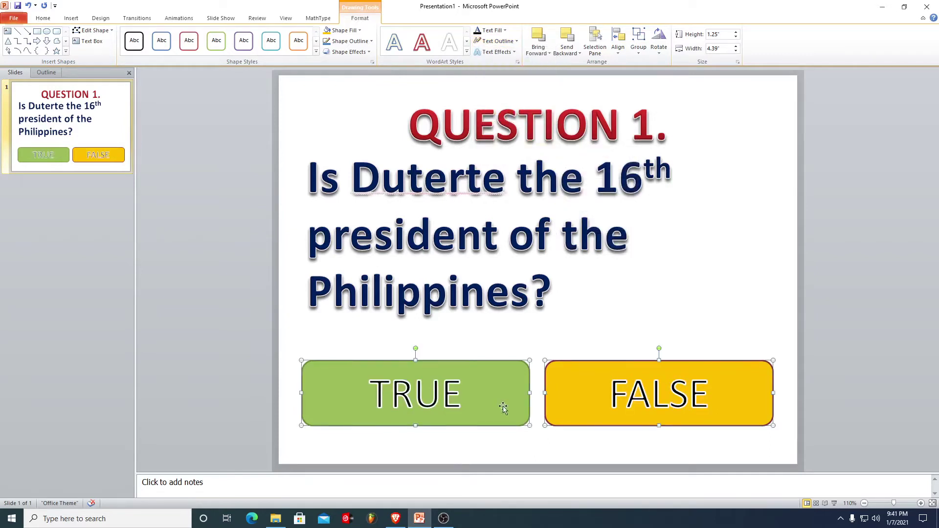
left_click(517, 404)
left_click(667, 391)
left_click(641, 351)
left_click(626, 362)
left_click(519, 368, "shift")
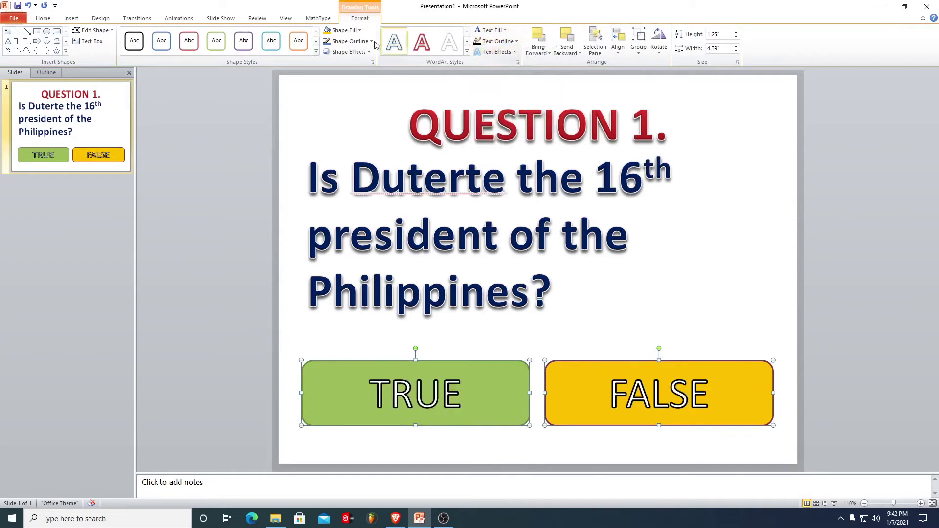
left_click(43, 18)
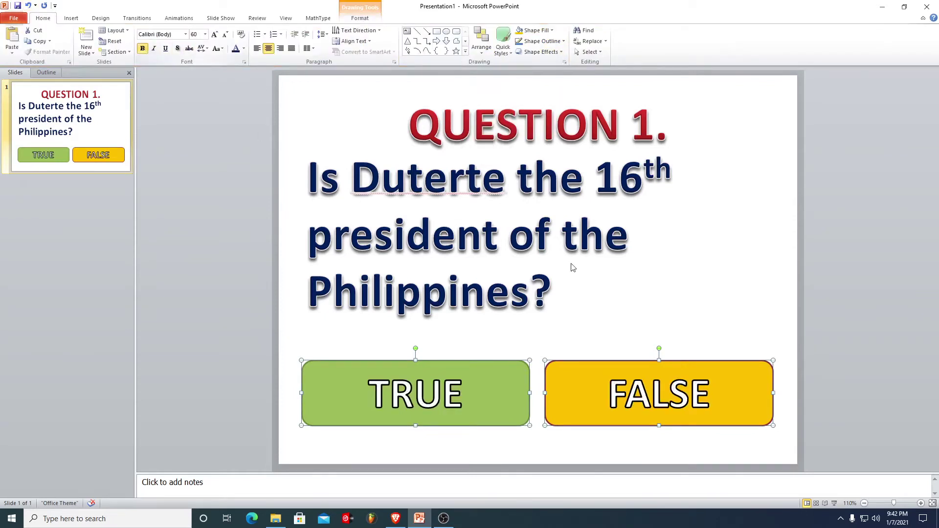
key("Escape")
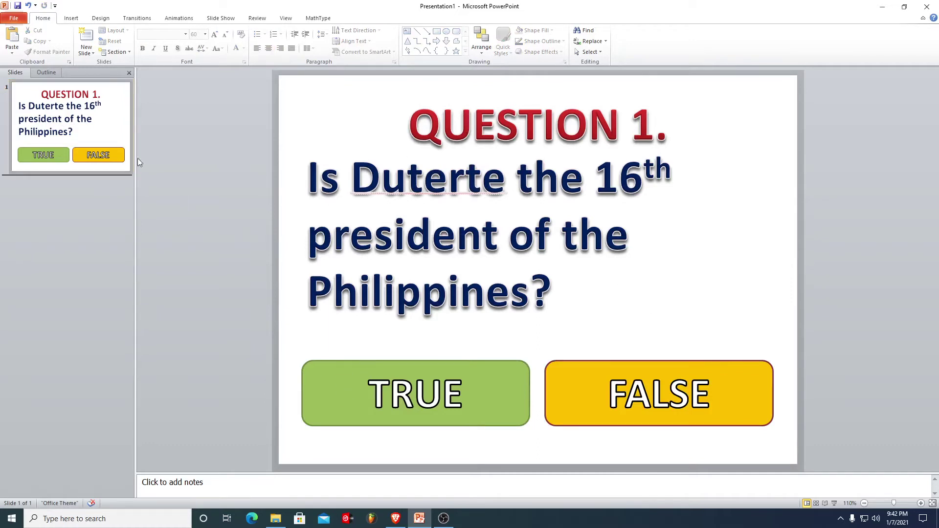
- Select the QUESTION 1. title, the question, and both TRUE and FALSE buttons together
left_click(596, 319)
left_click(539, 127)
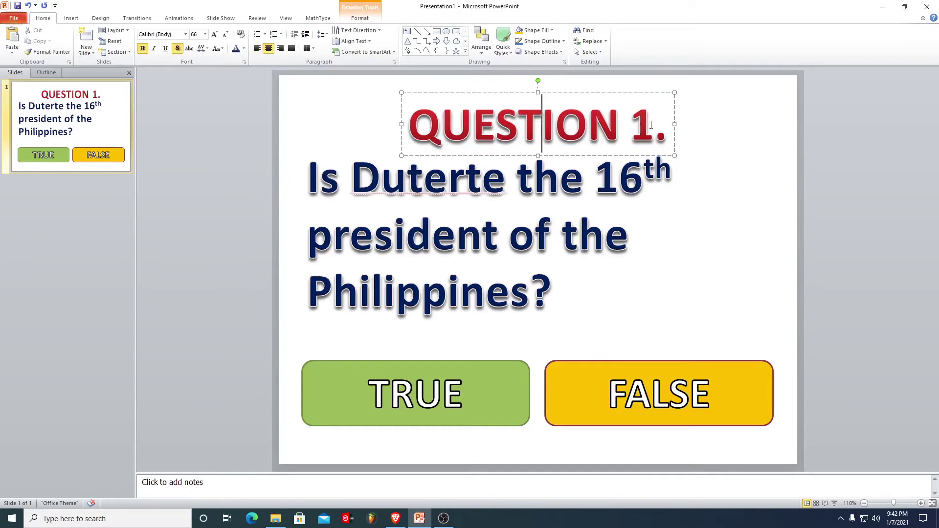
left_click(646, 97)
left_click(597, 205, "shift")
left_click(518, 374, "shift")
left_click(571, 374, "shift")
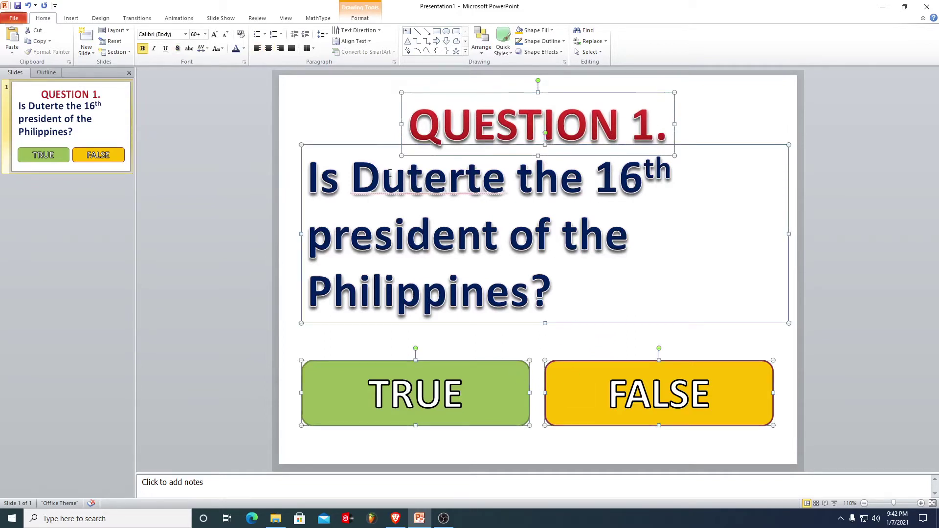
- Apply a Fade entrance animation to the selected objects and preview it
left_click(71, 19)
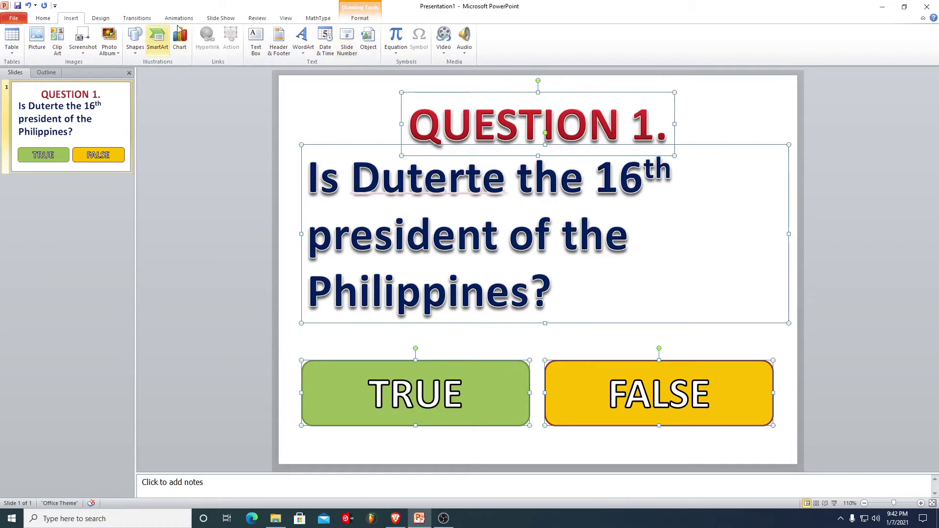
left_click(179, 18)
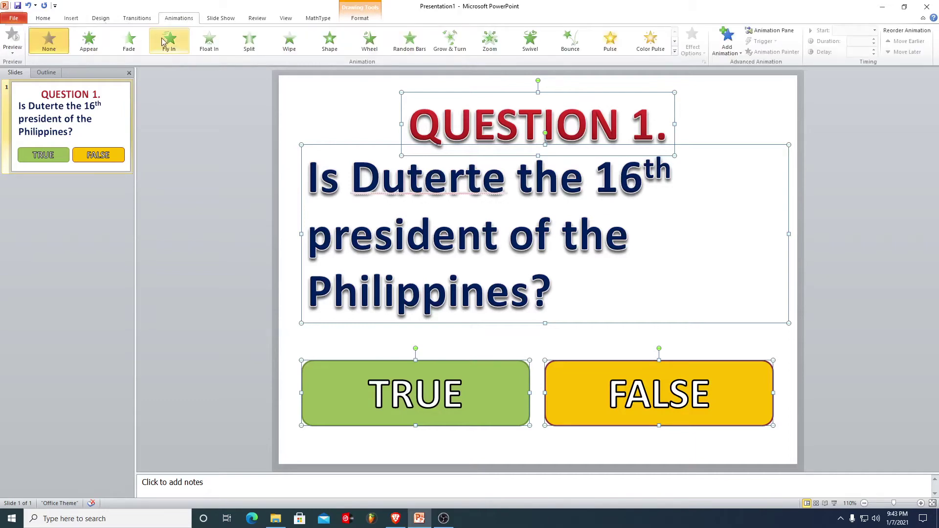
left_click(126, 50)
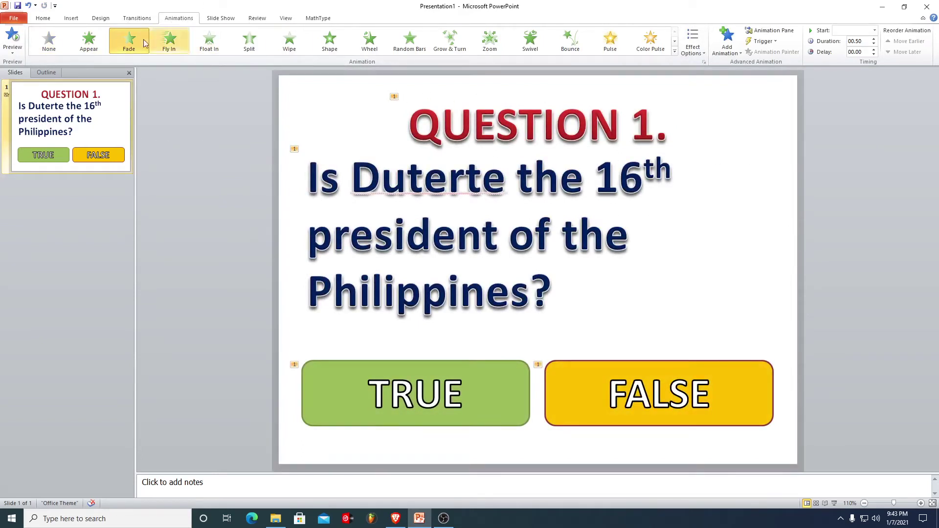
left_click(12, 43)
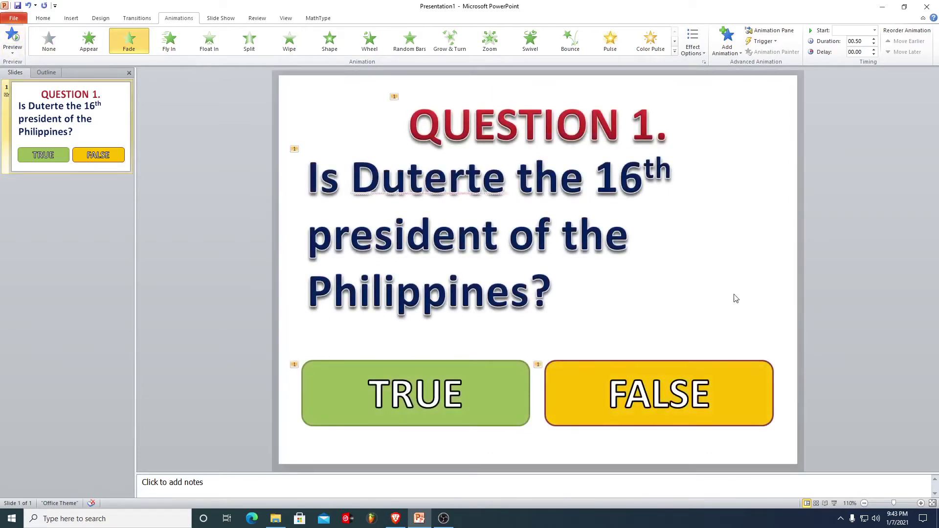
left_click(867, 313)
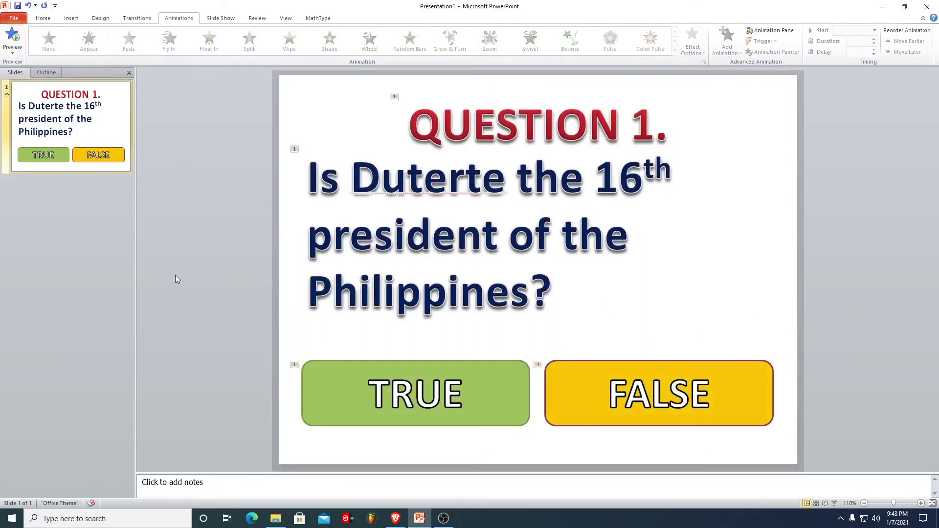
- Add a second slide with Ctrl+M and delete its title and content placeholders
key("ctrl+m")
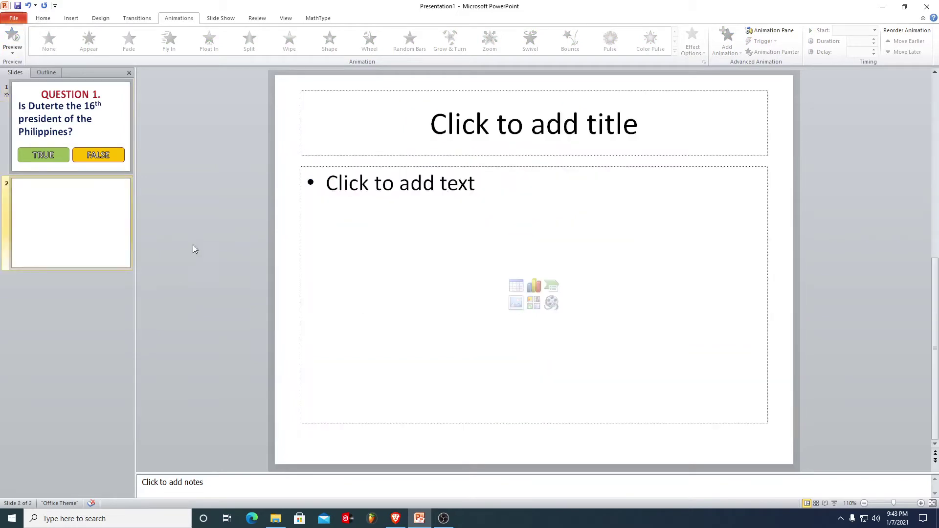
left_click(341, 166)
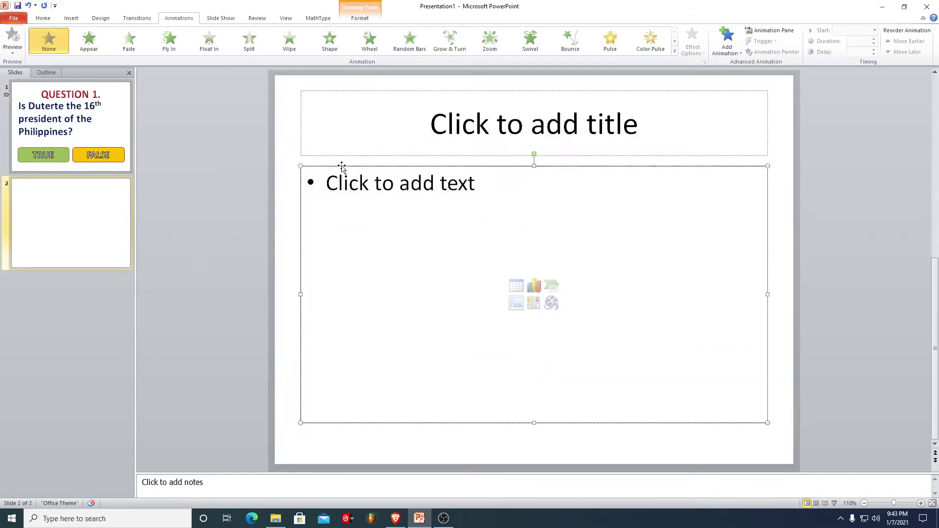
key("Delete")
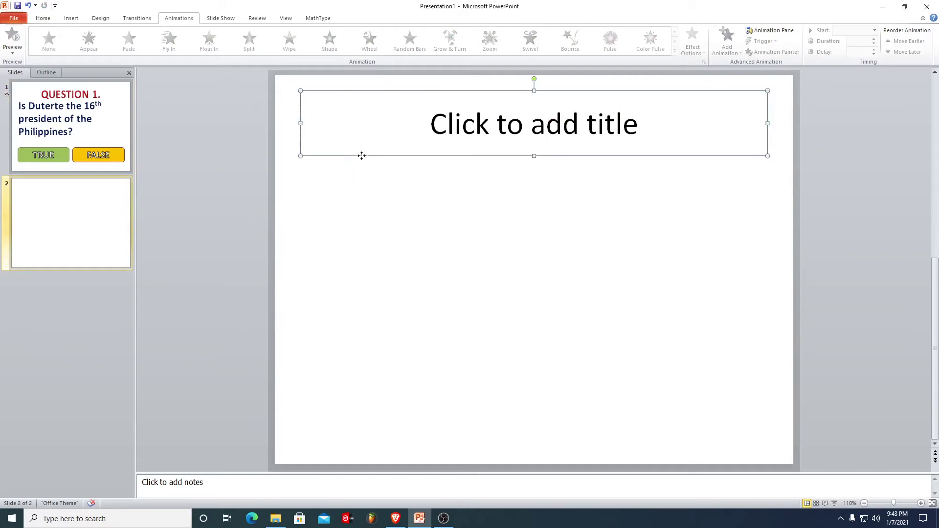
left_click(362, 157)
key("Delete")
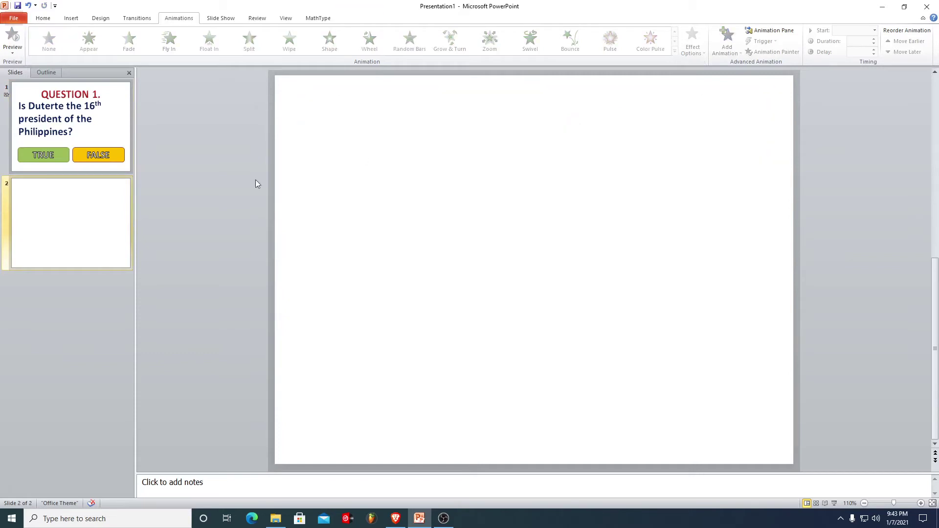
- Add a third slide, delete its text placeholder, and return to the quiz slide
key("Return")
left_click(99, 253)
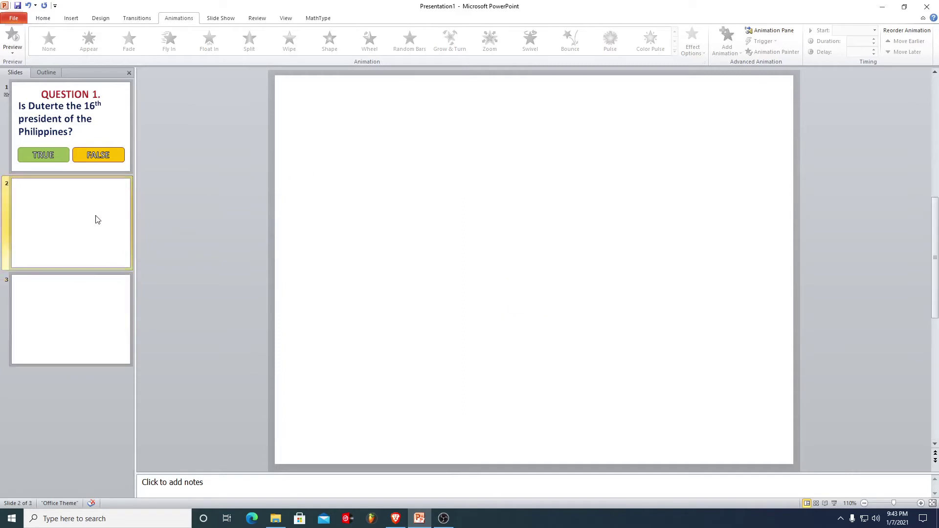
left_click(94, 299)
left_click(325, 166)
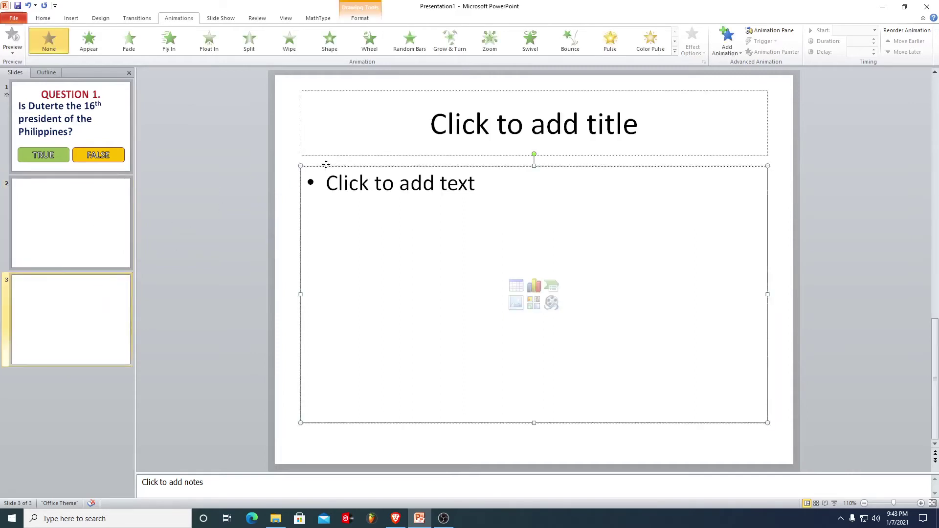
key("Delete")
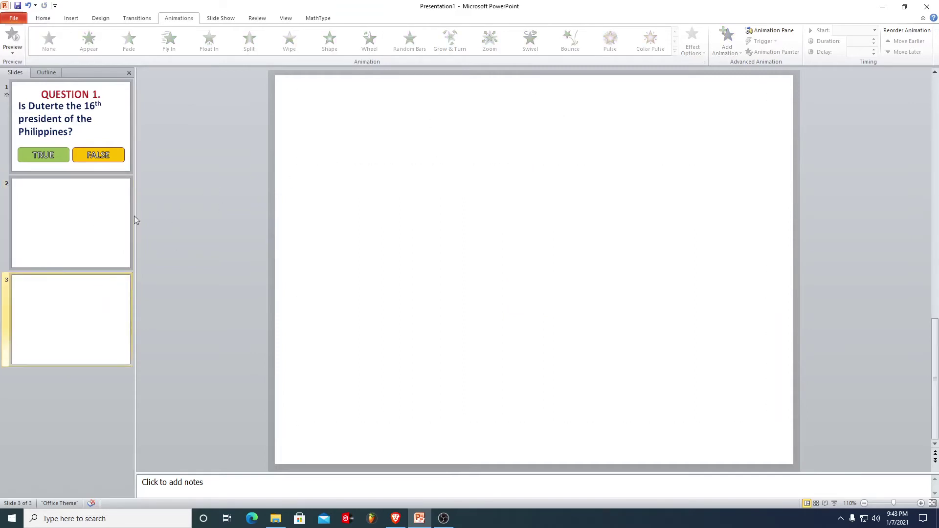
left_click(93, 191)
left_click(78, 143)
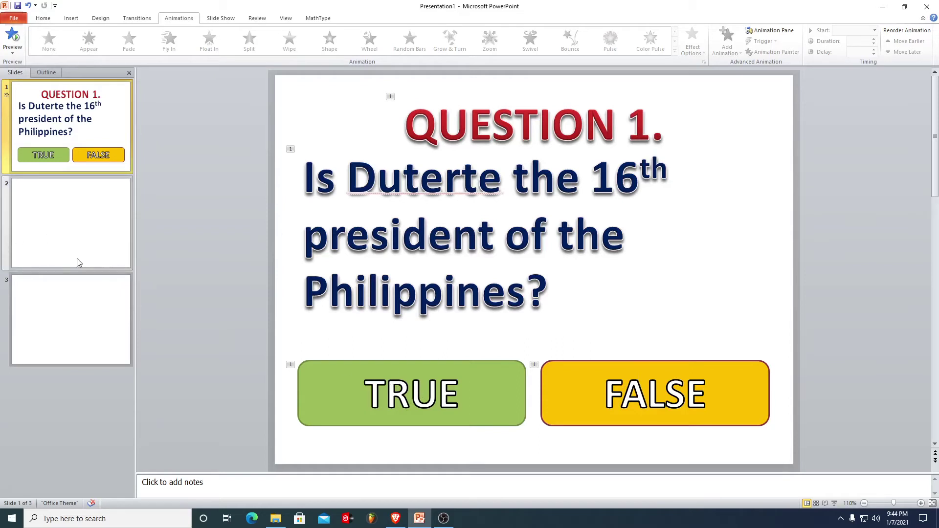
- Open blank slide 2, dismiss Insert Picture, then switch to the browser's 'teacher gif' results
left_click(98, 235)
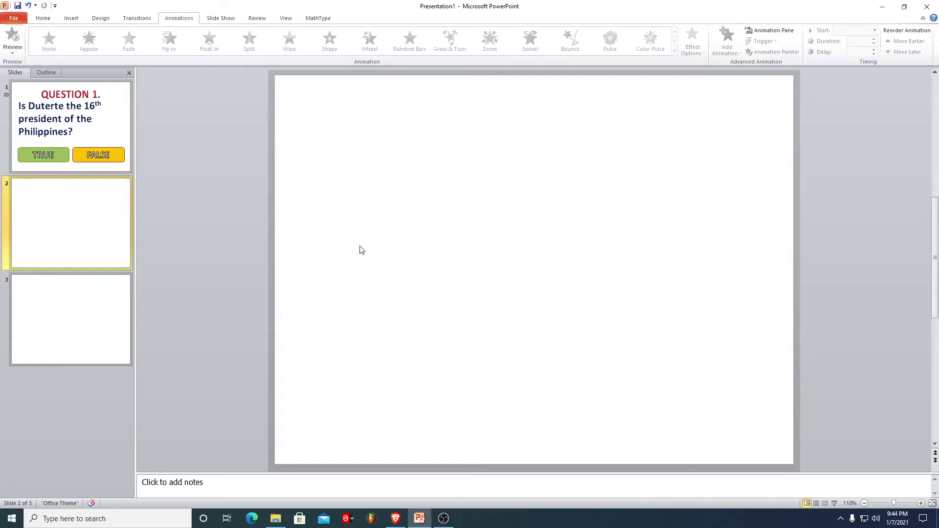
left_click(414, 260)
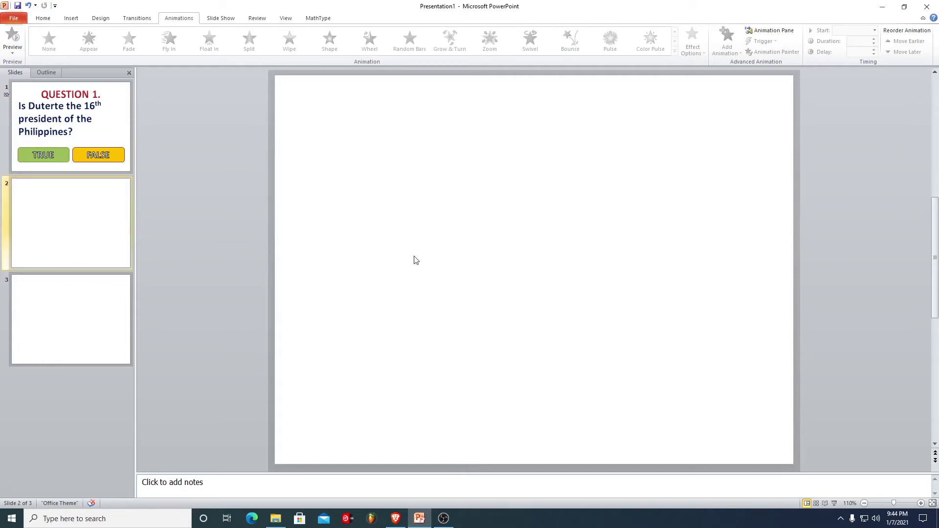
left_click(72, 19)
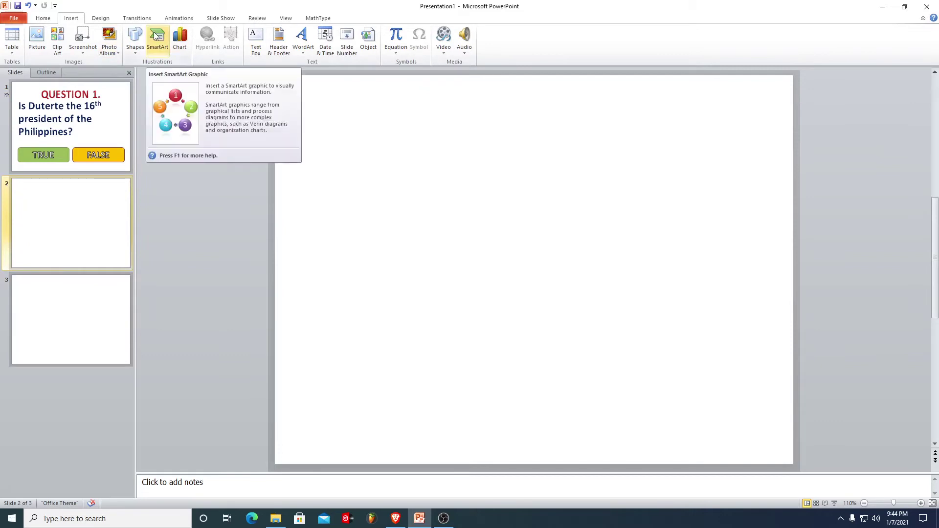
left_click(44, 40)
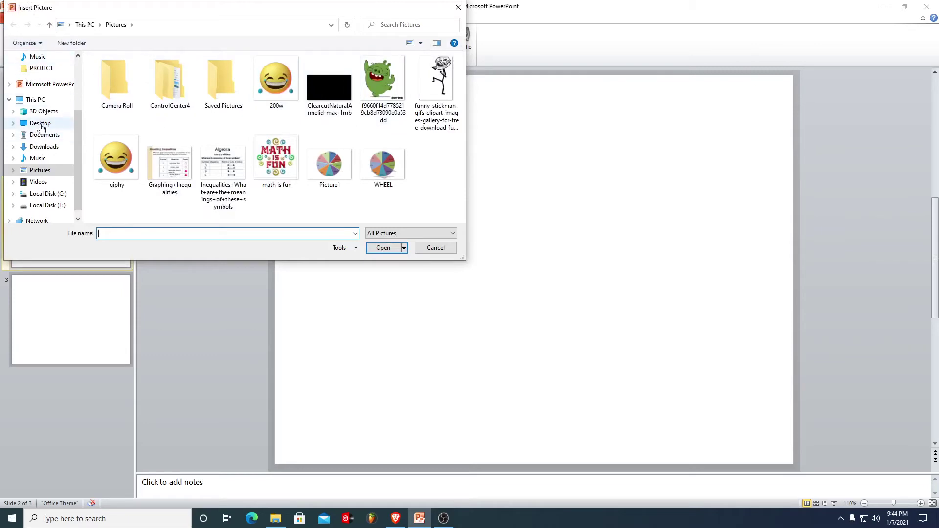
left_click(459, 8)
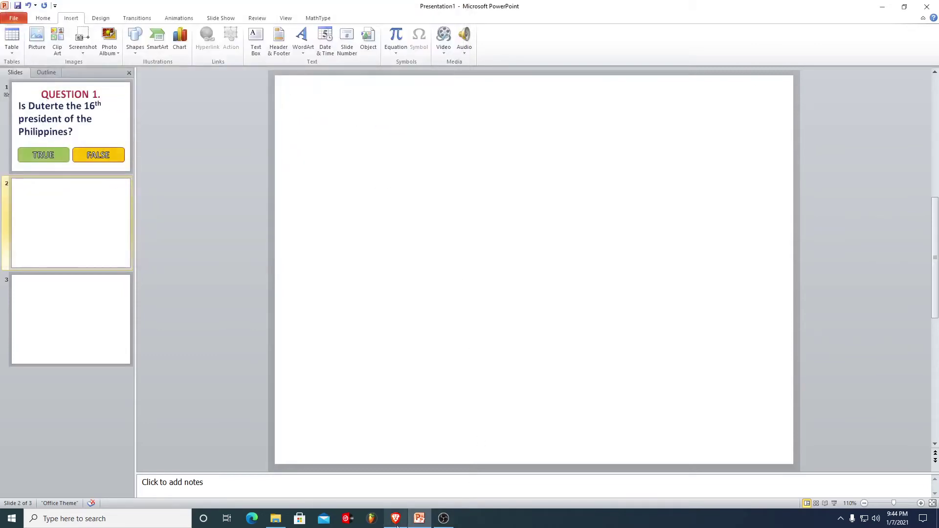
left_click(395, 518)
left_click(67, 4)
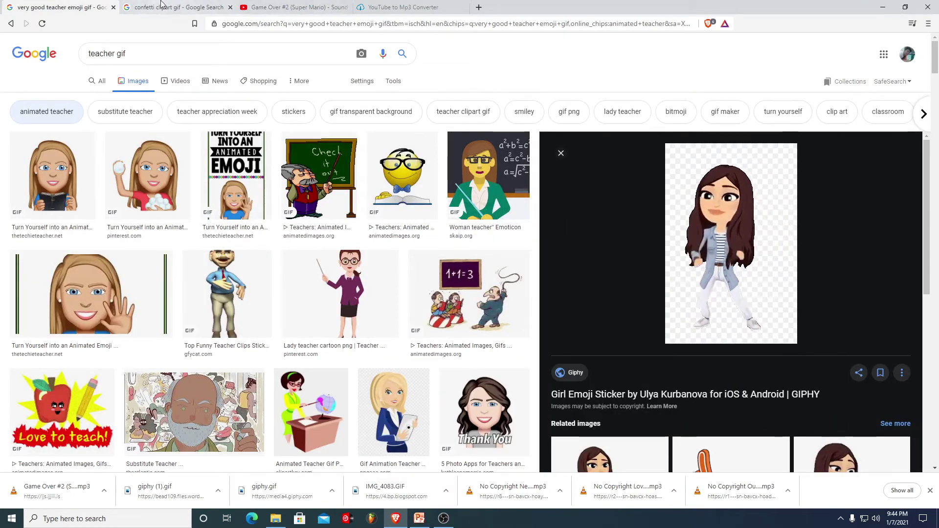
- Save the animated girl emoji sticker GIF from the teacher gif results into Downloads
left_click(164, 7)
left_click(72, 5)
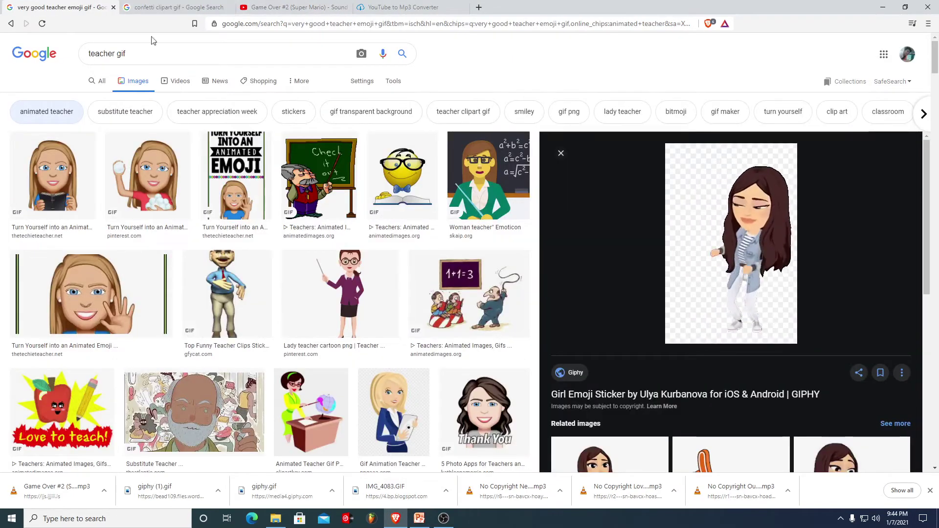
mouse_move(731, 243)
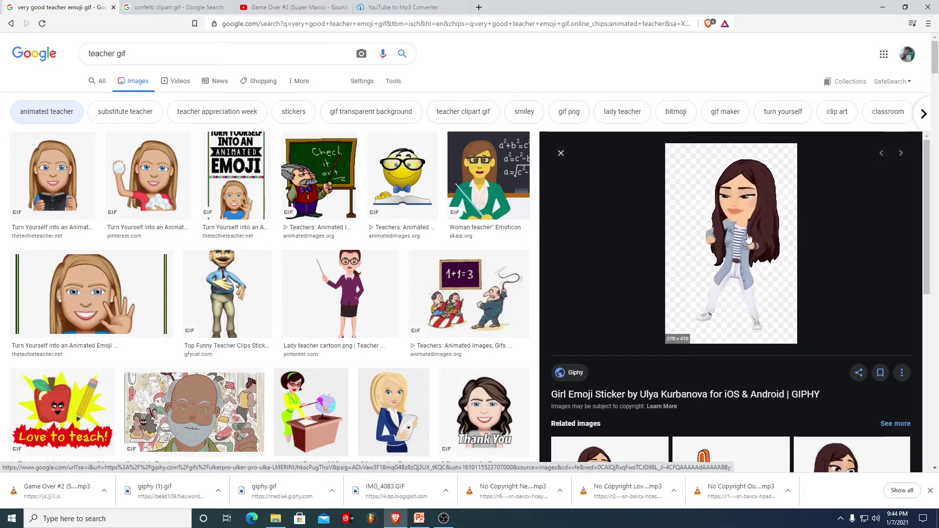
right_click(716, 234)
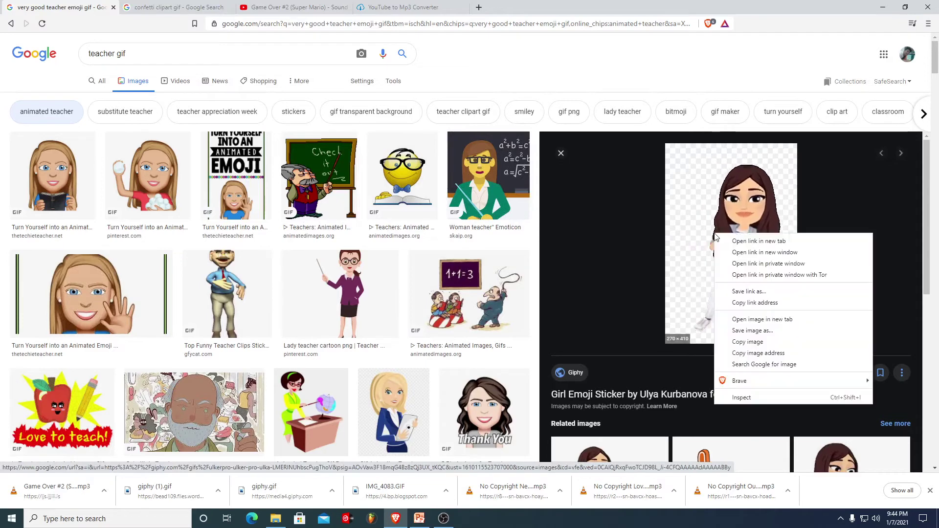
left_click(758, 331)
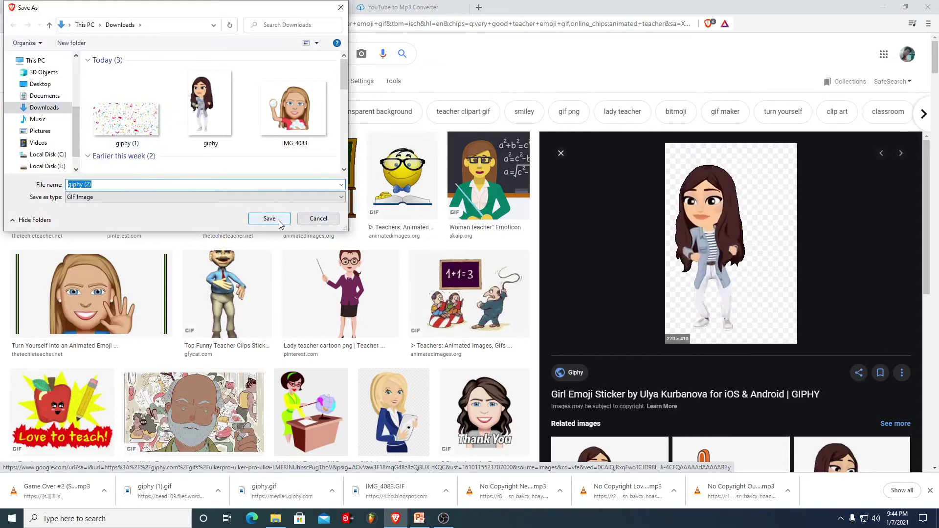
left_click(318, 218)
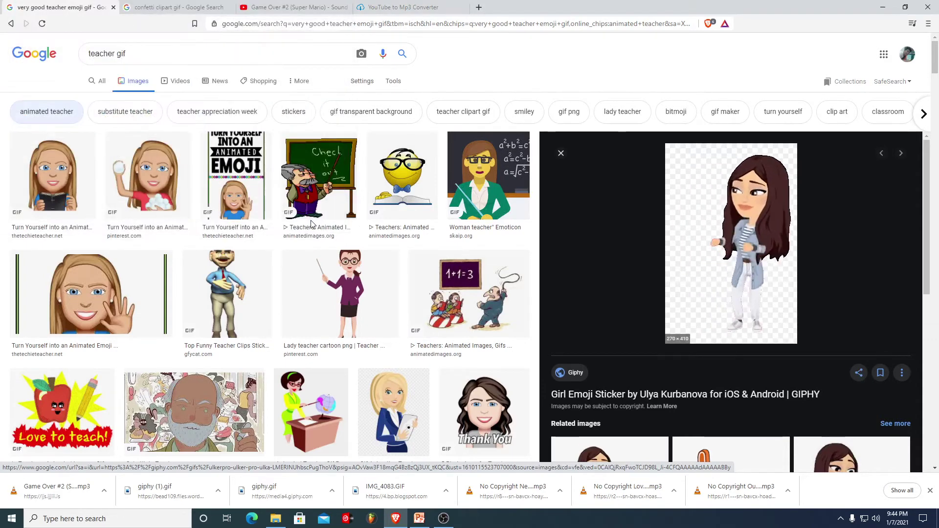
left_click(191, 7)
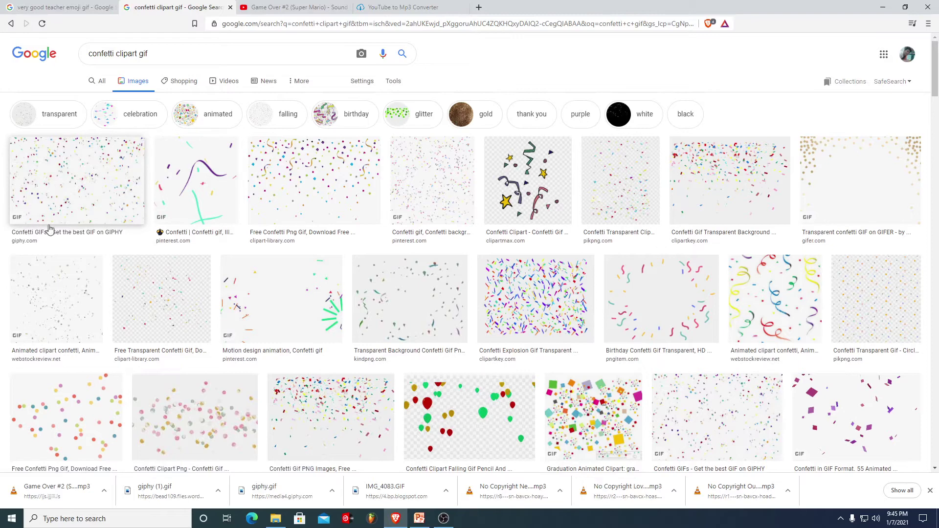
- Save the white-background Pinterest confetti GIF from the results into Downloads
left_click(397, 219)
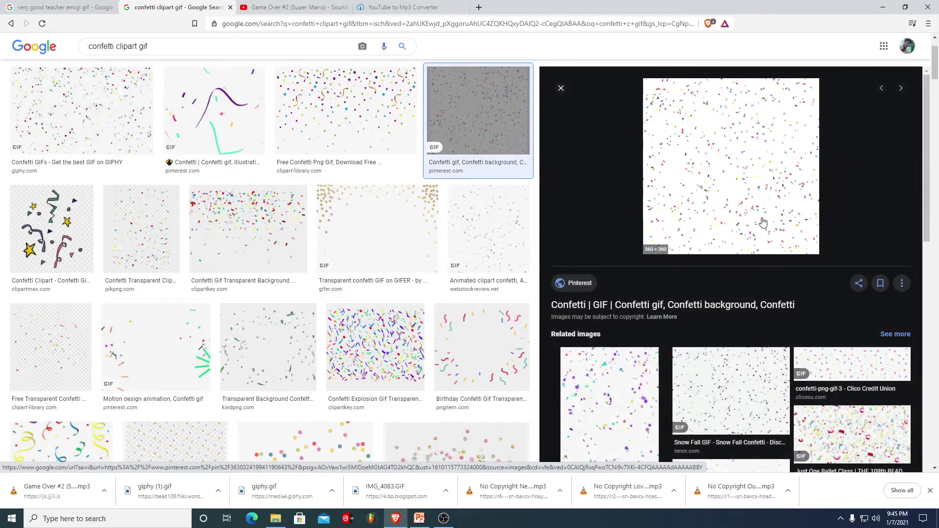
left_click(561, 91)
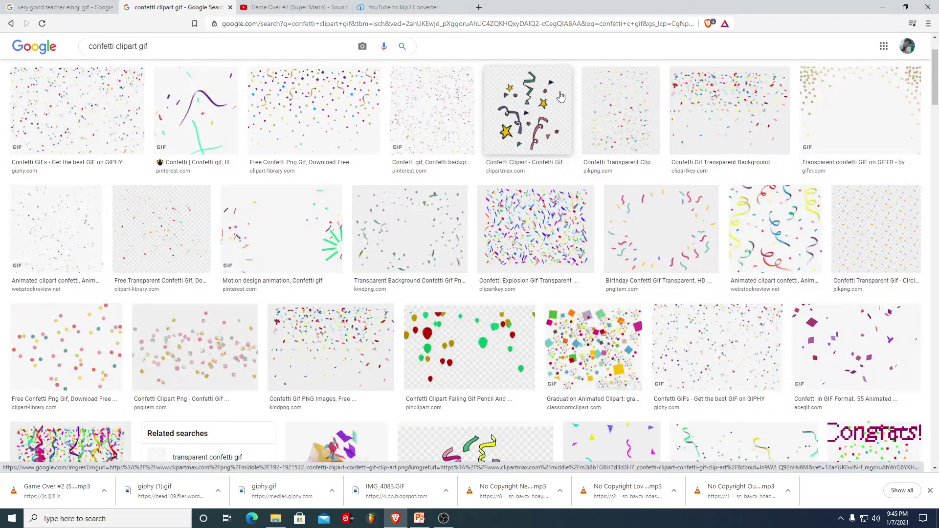
left_click(397, 102)
right_click(742, 153)
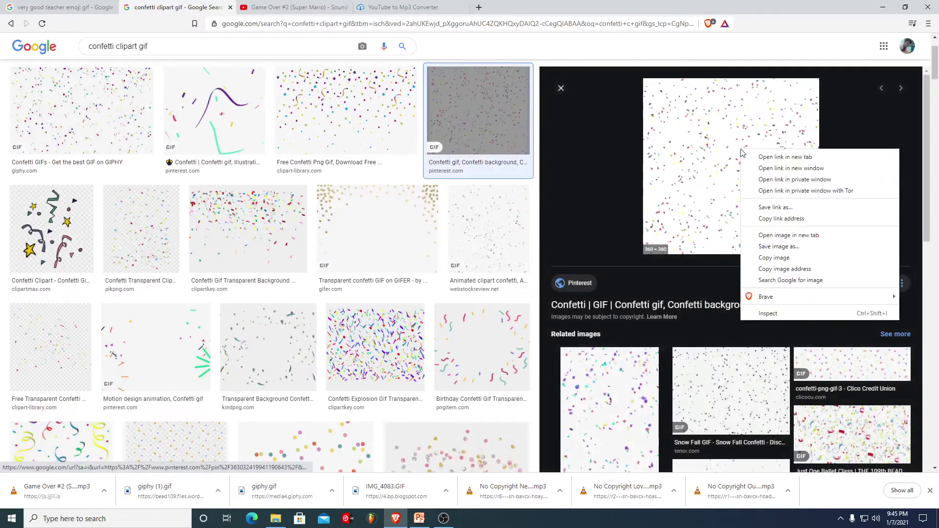
left_click(779, 247)
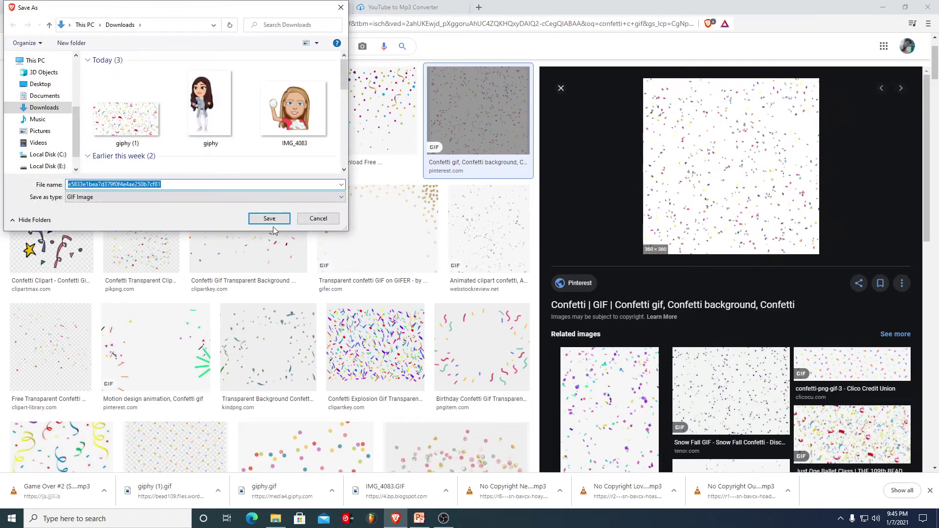
left_click(270, 219)
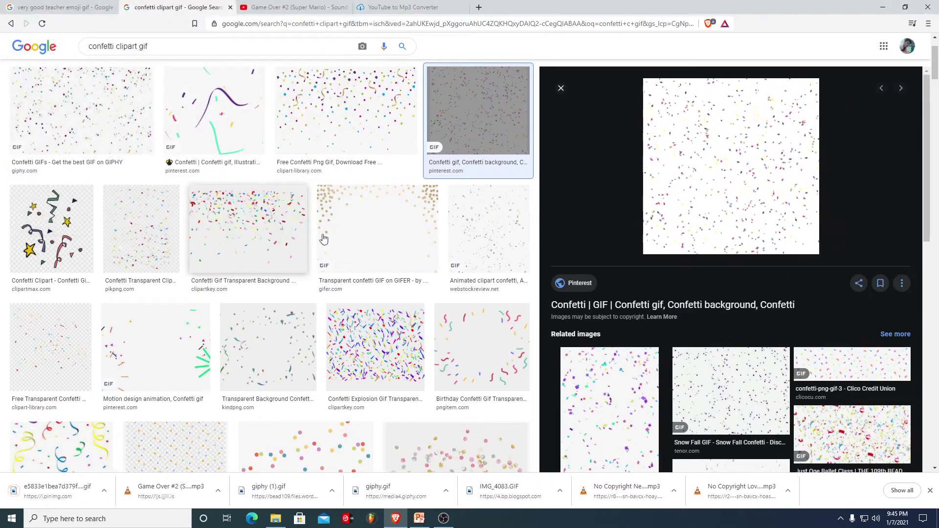
left_click(417, 523)
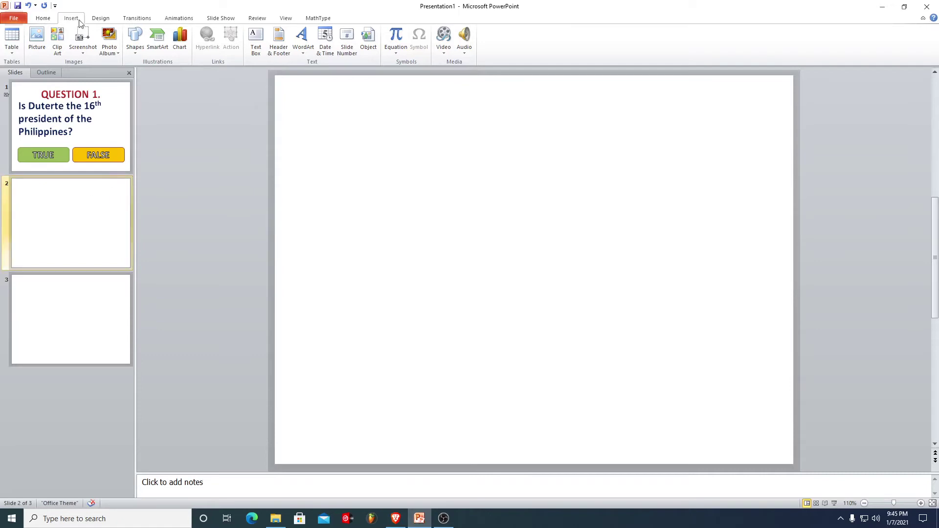
- Insert the dancing girl GIF 'giphy' from Downloads, enlarge it to 7.34" tall and centre it
left_click(37, 39)
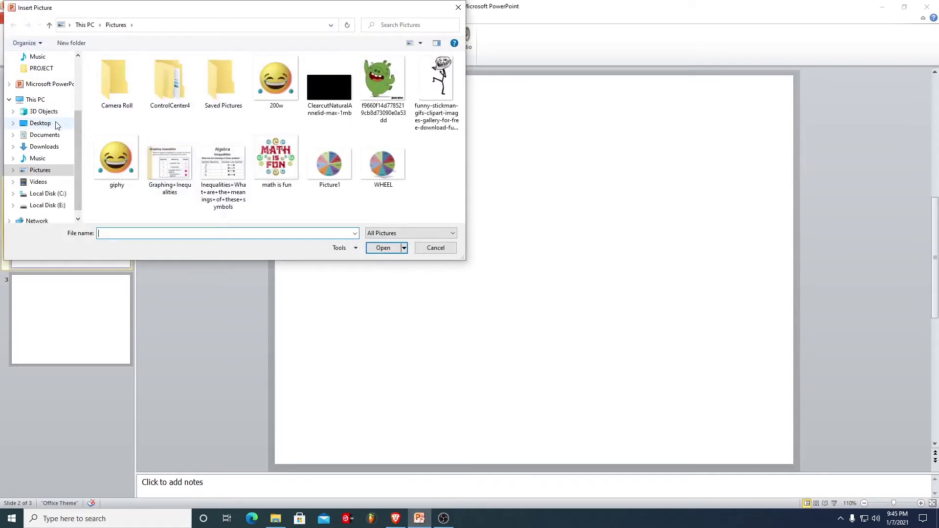
left_click(44, 147)
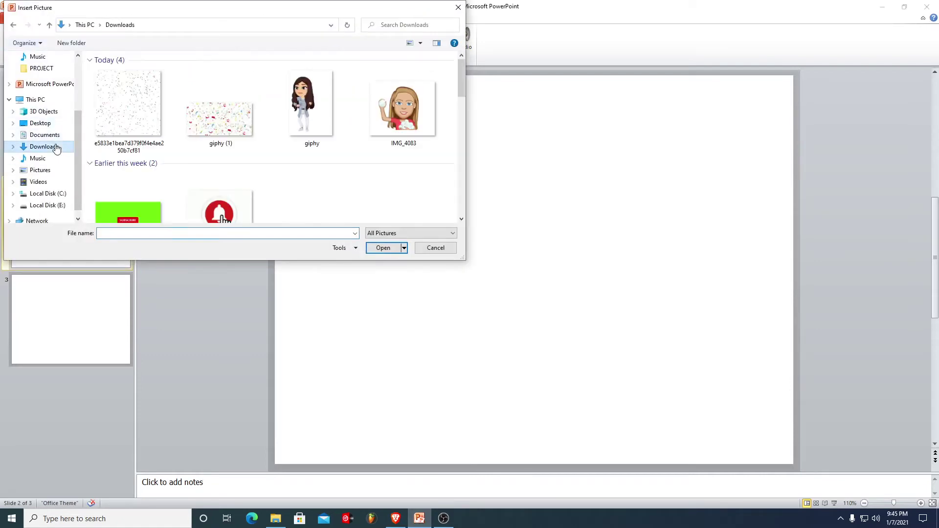
left_click(300, 106)
left_click(383, 248)
mouse_move(542, 319)
left_mouse_down()
mouse_move(640, 388)
mouse_move(648, 478)
left_mouse_up()
left_click_drag(484, 280, 533, 259)
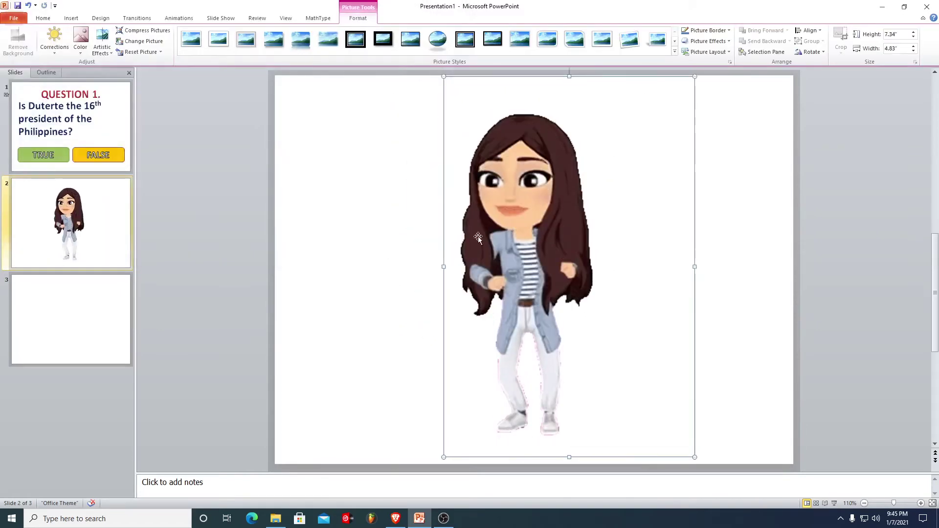
- Insert the confetti GIF 'giphy (1)' and stretch it over the whole slide at 9.85" × 7.51"
left_click(71, 18)
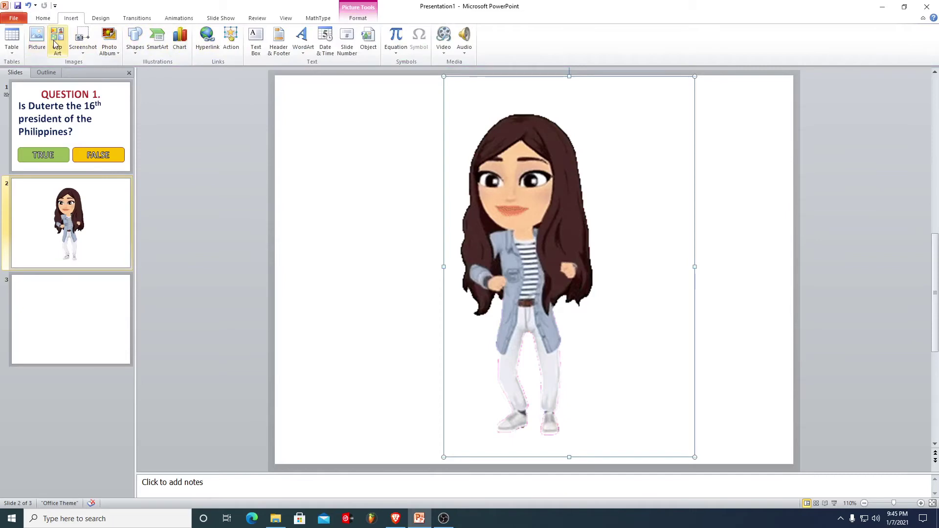
left_click(36, 39)
left_click(242, 122)
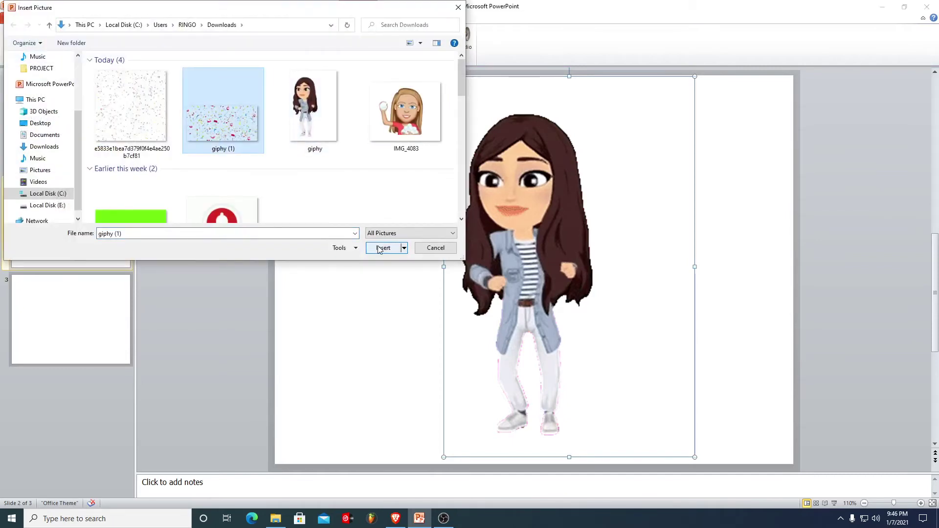
left_click(381, 248)
left_click_drag(402, 243, 404, 130)
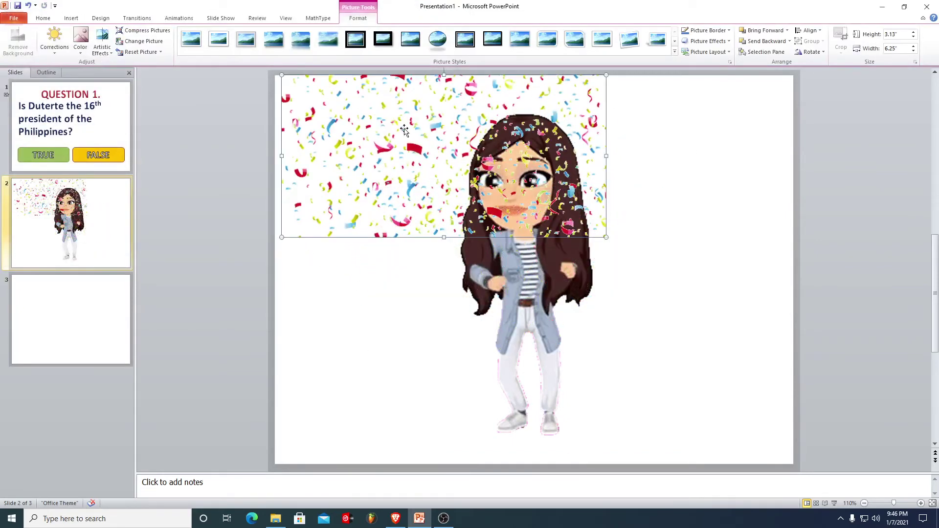
left_click_drag(605, 238, 604, 326)
left_click_drag(537, 331, 537, 464)
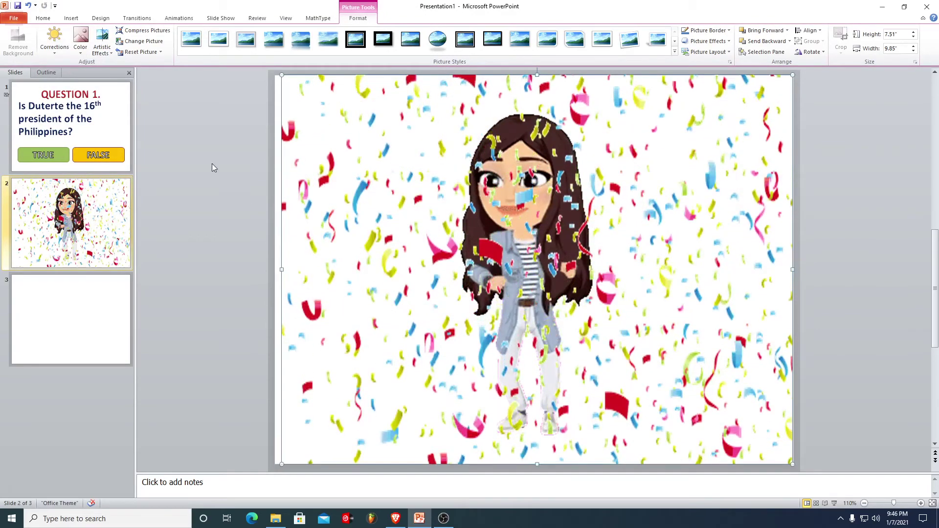
left_click_drag(345, 141, 344, 141)
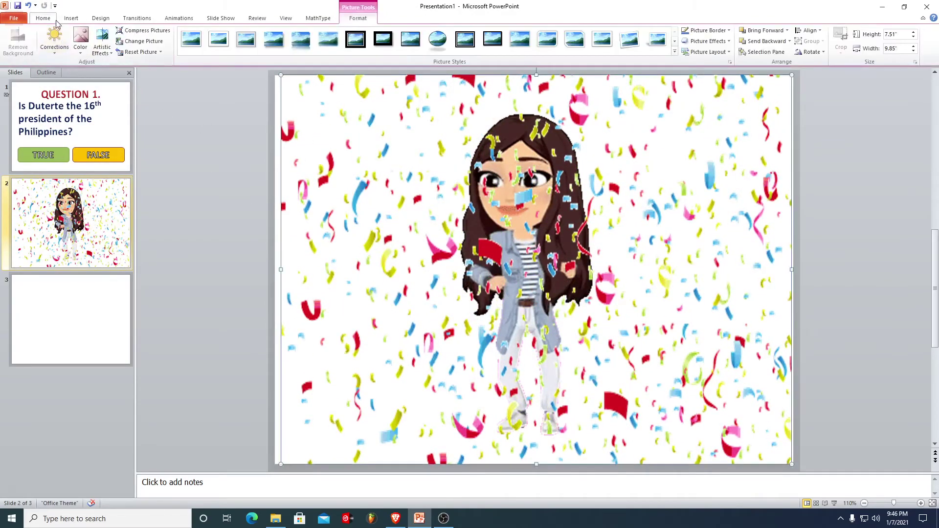
left_click(263, 131)
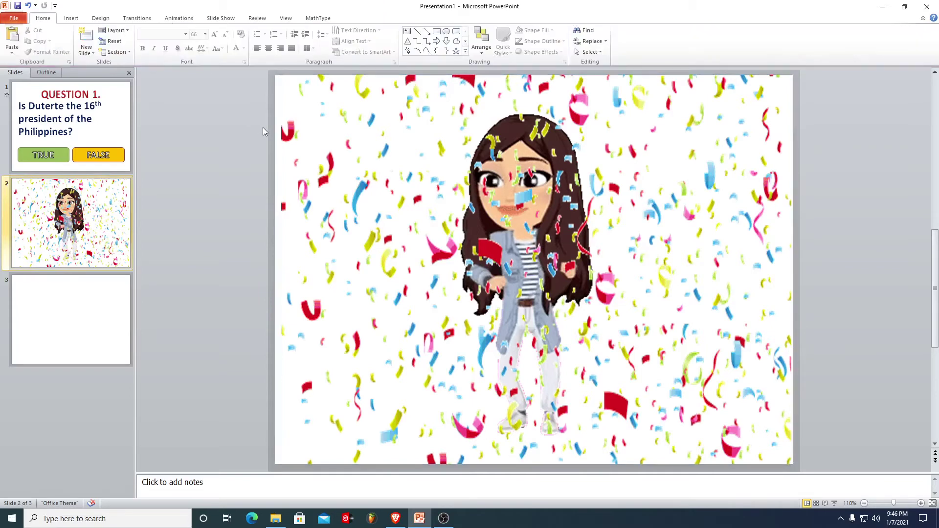
left_click(277, 98)
left_click(179, 18)
key("Escape")
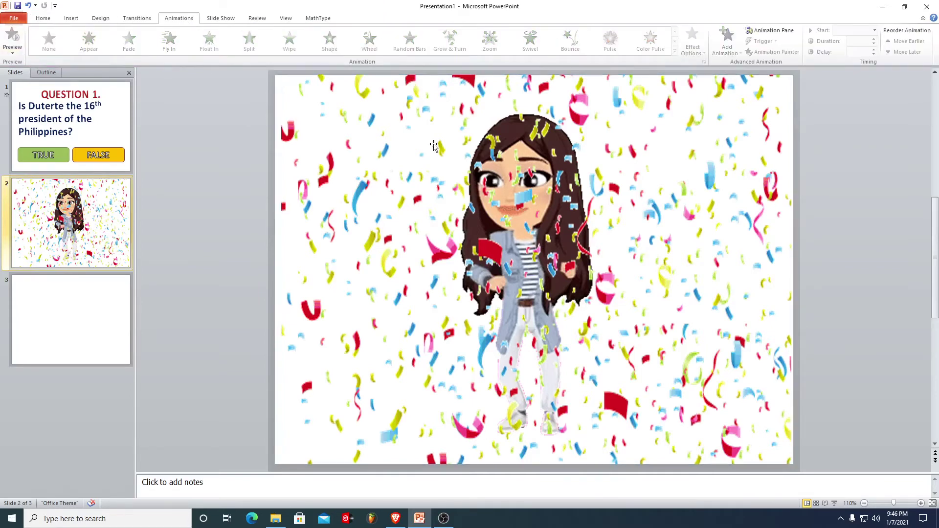
- Send the confetti GIF backward behind the dancing girl, checking the result in Slide Show
left_click(835, 503)
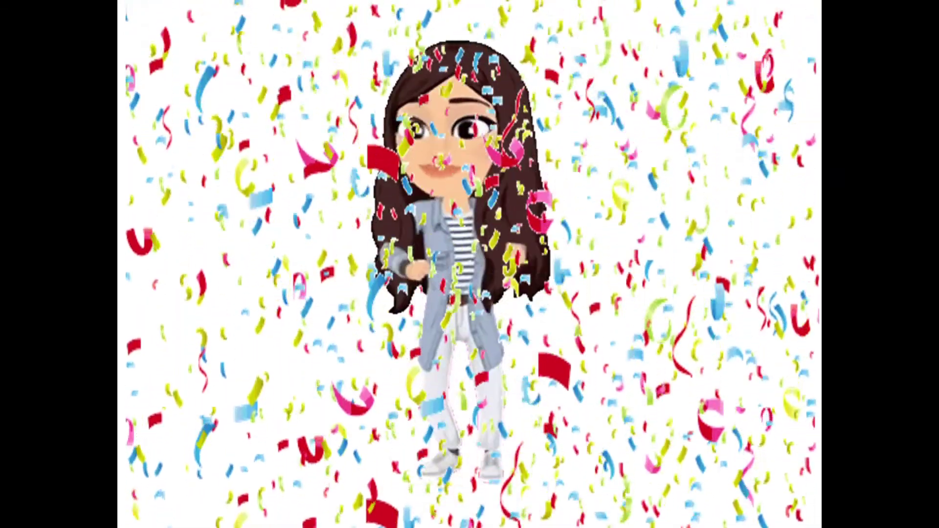
key("Escape")
left_click(571, 201)
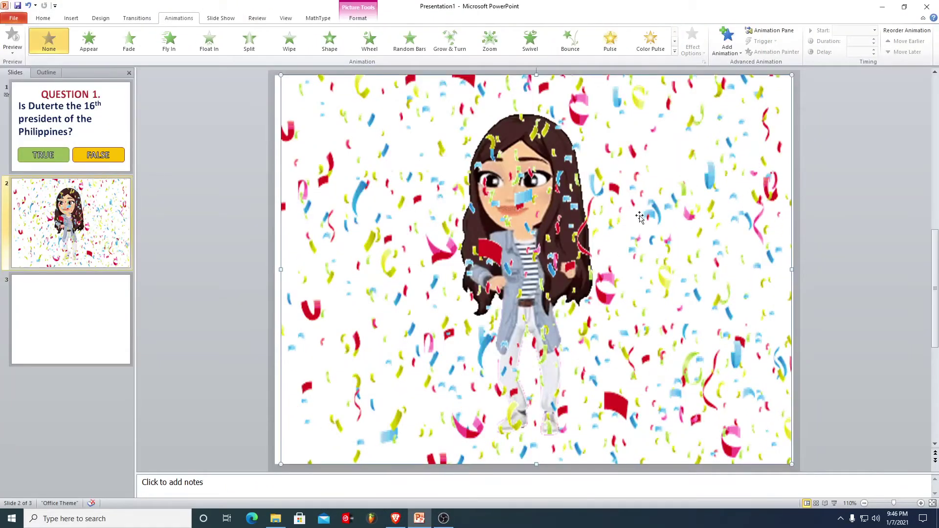
double_click(584, 147)
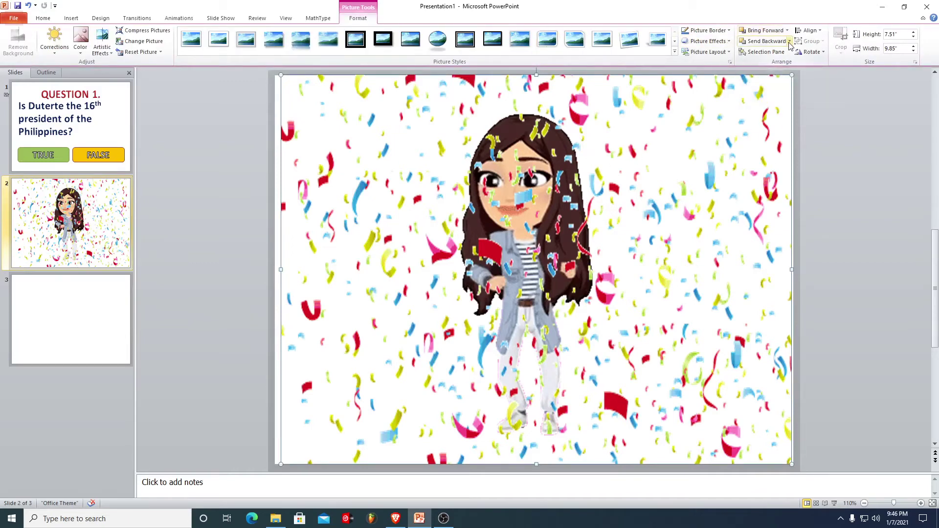
left_click(767, 41)
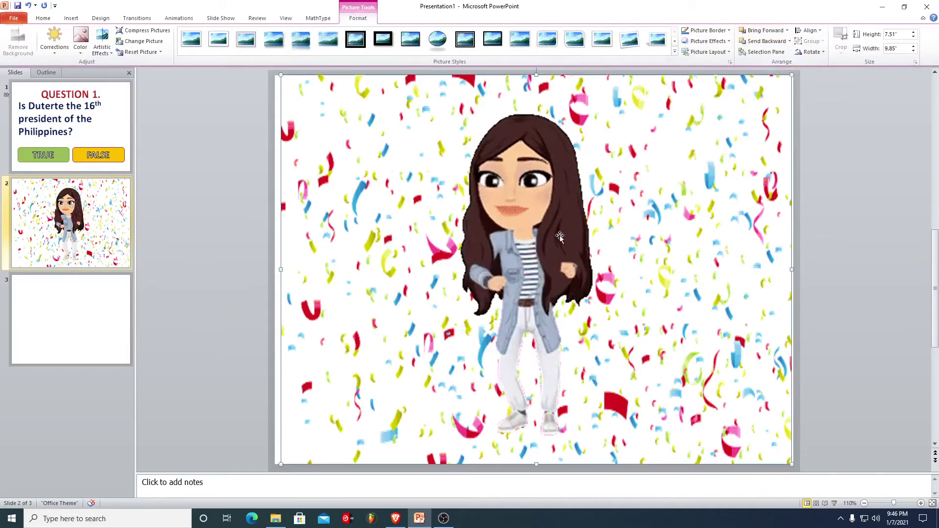
left_click(833, 503)
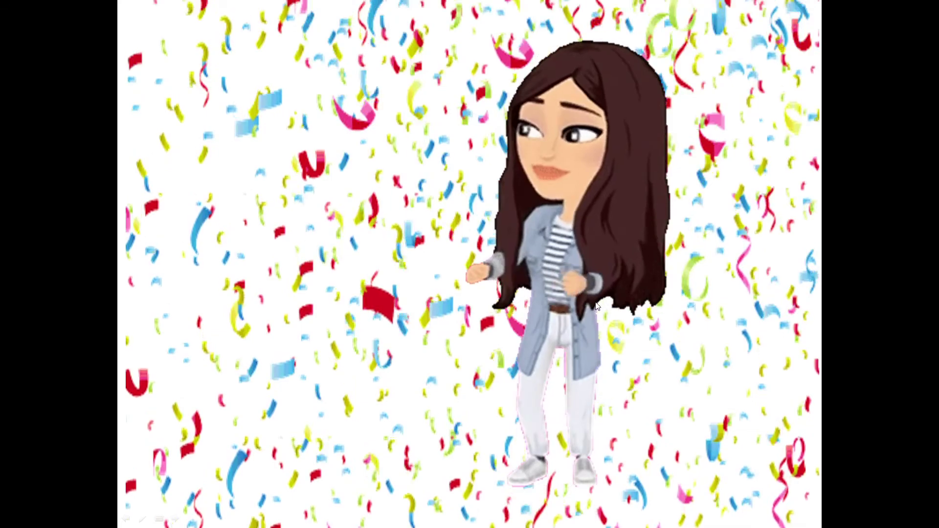
key("Escape")
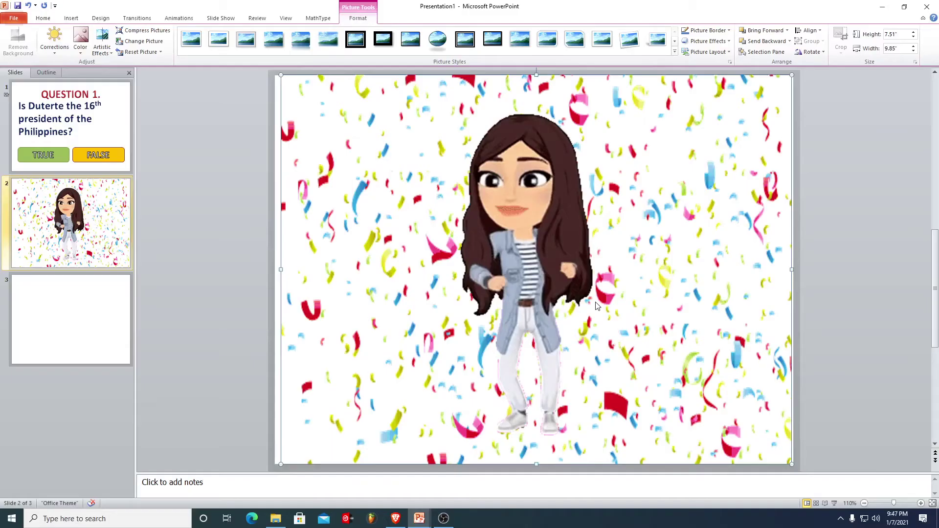
- Insert an orange WordArt reading 'VERY GOOD!' and tilt it counter-clockwise
left_click(69, 18)
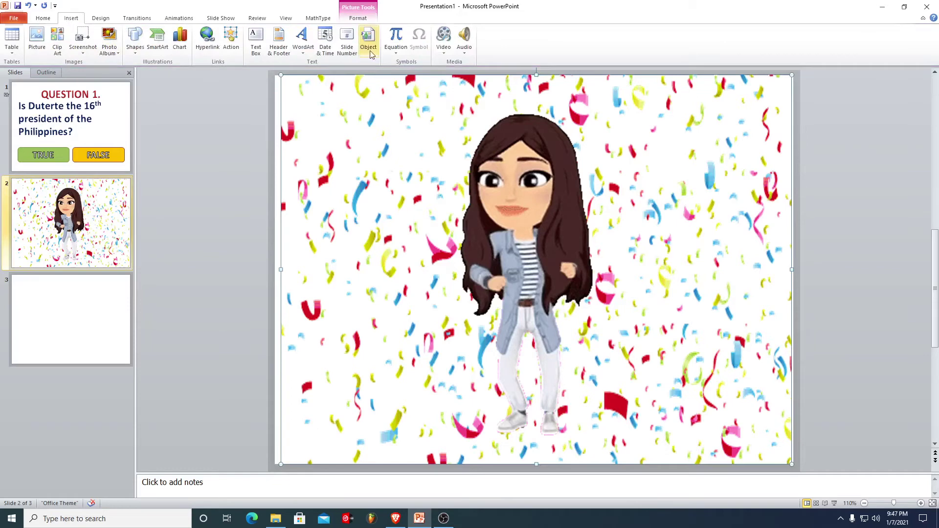
left_click(305, 49)
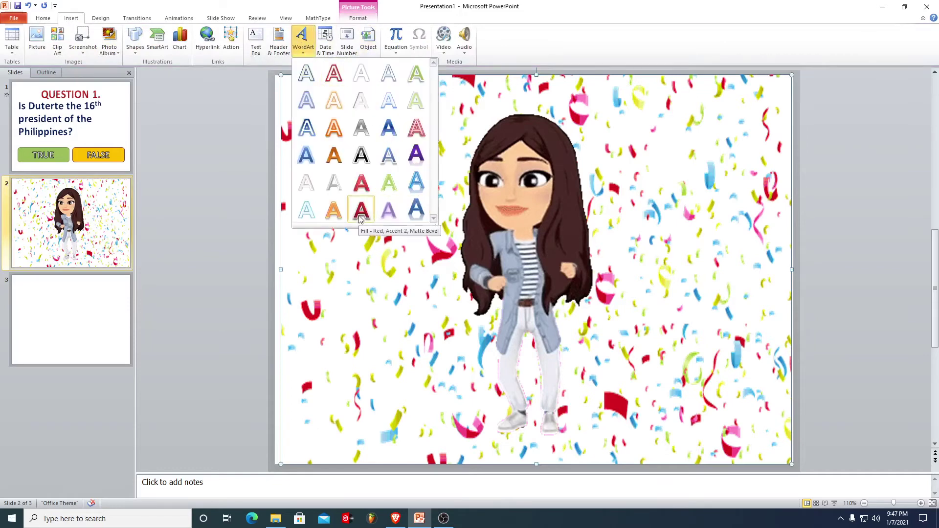
left_click(343, 132)
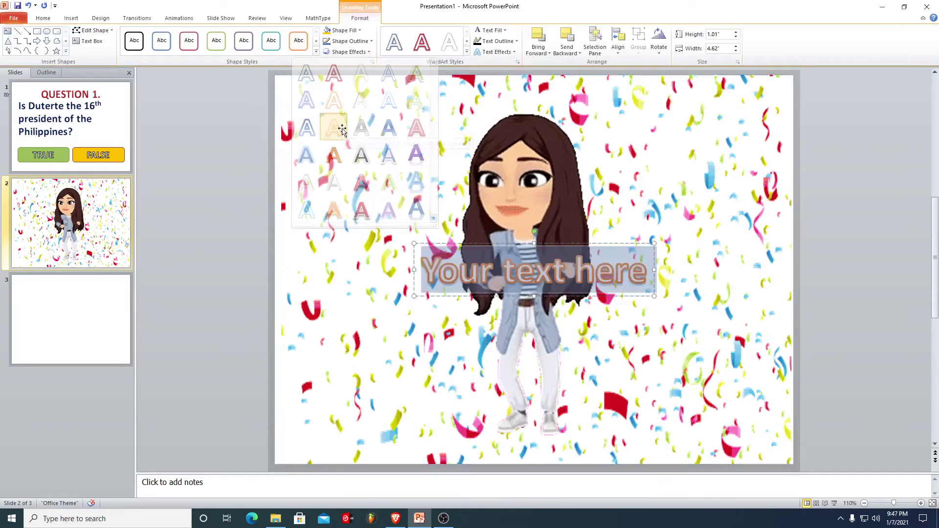
type("VB")
key("BackSpace")
type("ERY GOOD!")
mouse_move(536, 231)
left_mouse_down()
mouse_move(518, 235)
mouse_move(394, 140)
mouse_move(368, 167)
mouse_move(666, 149)
mouse_move(697, 168)
left_mouse_up()
- Place a tilted copy of 'VERY GOOD!' on the girl's right and select both labels
left_click(690, 164)
left_click(408, 141, "shift")
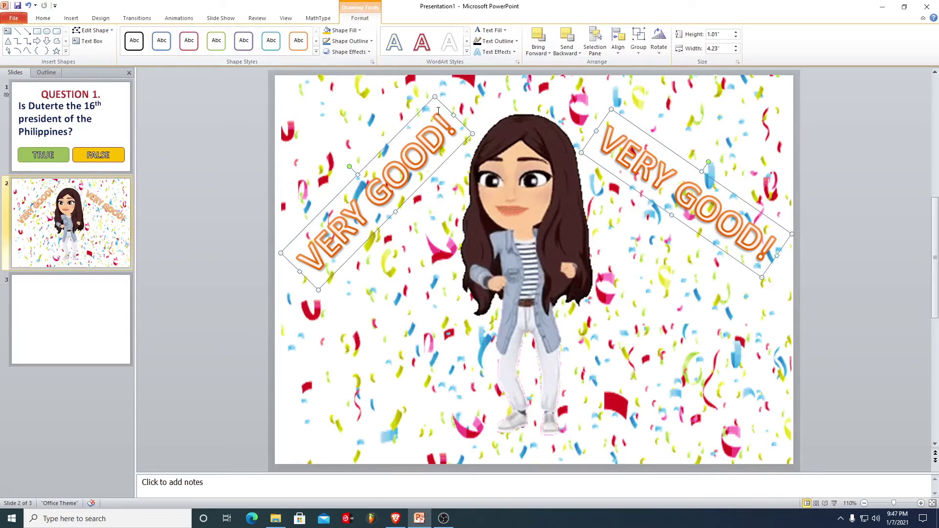
left_click(72, 18)
- Give both VERY GOOD! labels a Pulse emphasis animation
left_click(179, 19)
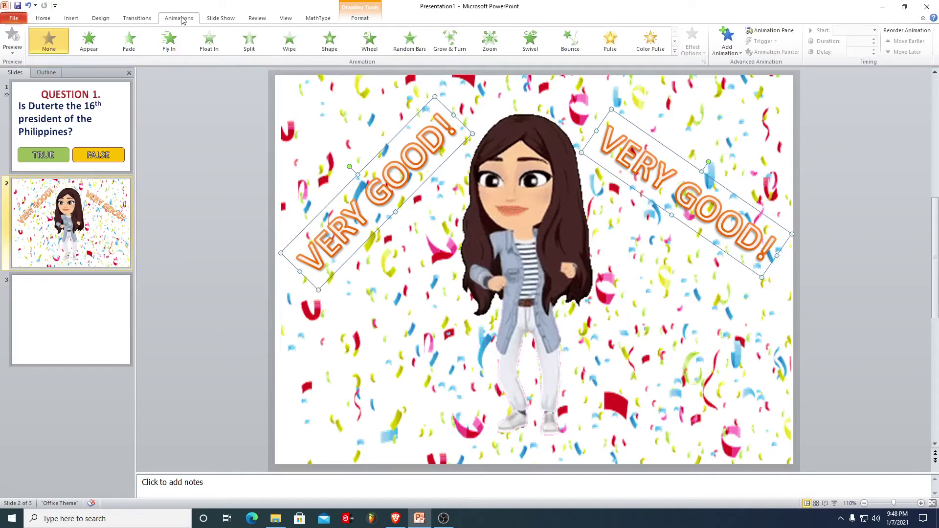
left_click(675, 52)
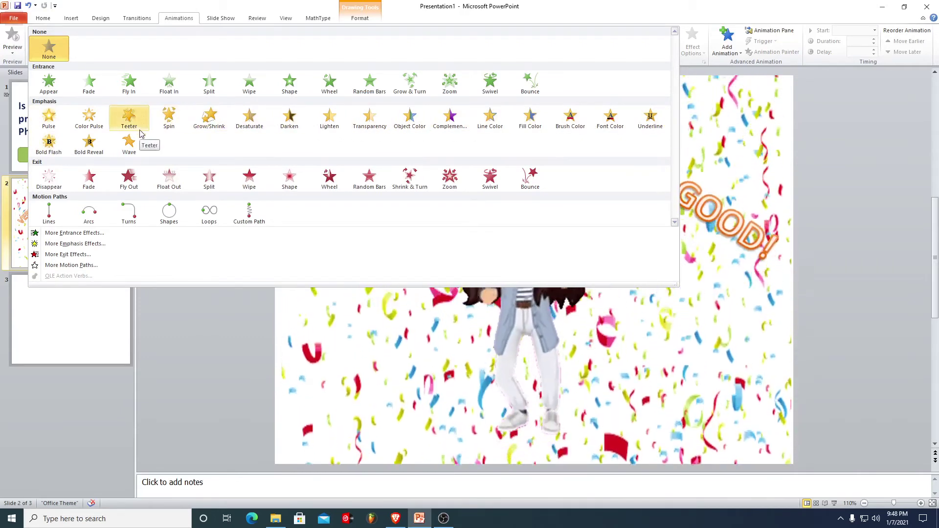
left_click(48, 125)
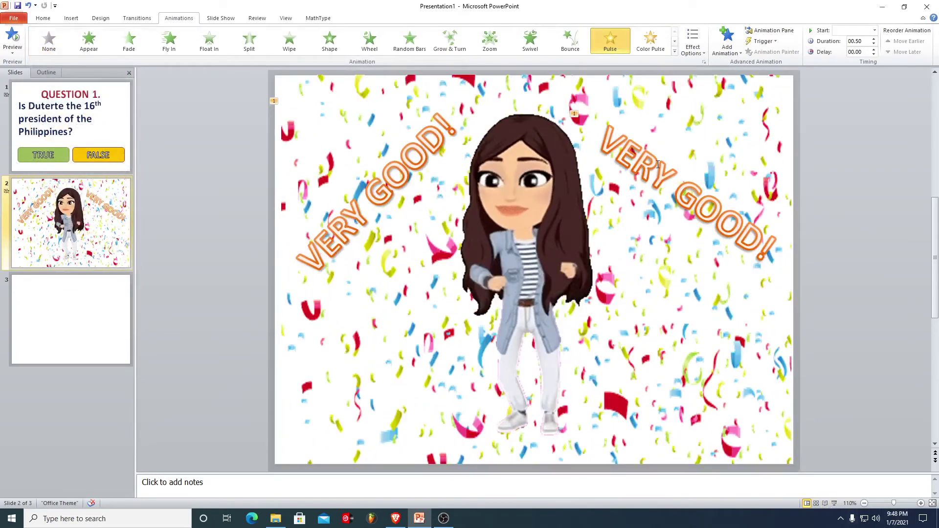
- Preview the slide full screen, then show the Animation Pane with the Rectangle 5 animation selected
left_click(834, 504)
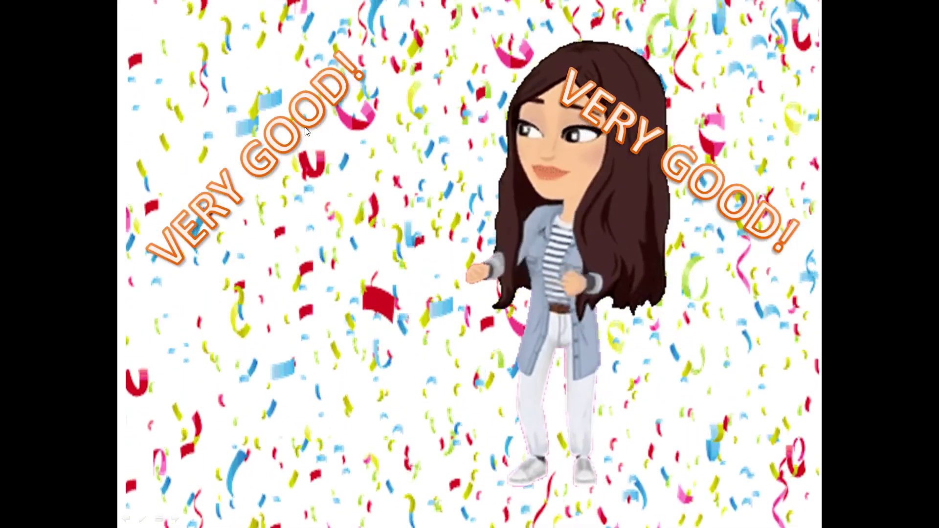
key("Escape")
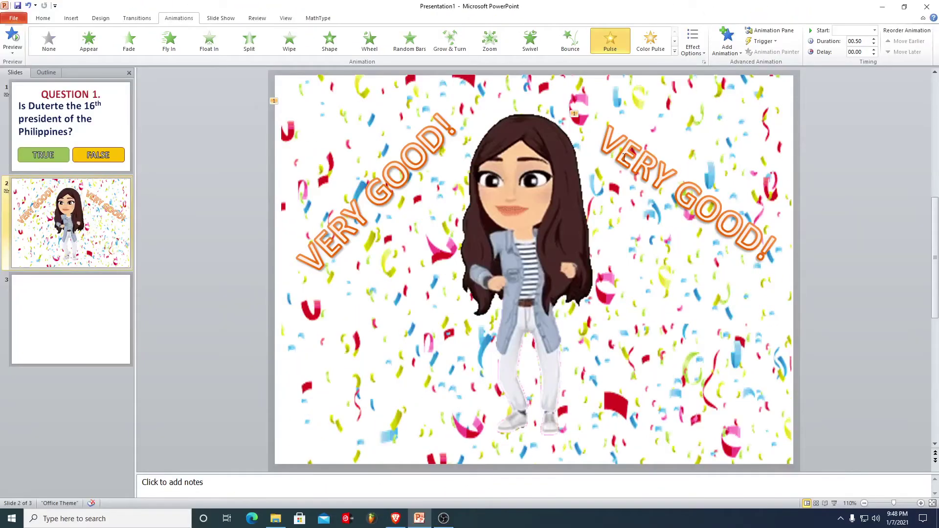
left_click(631, 155)
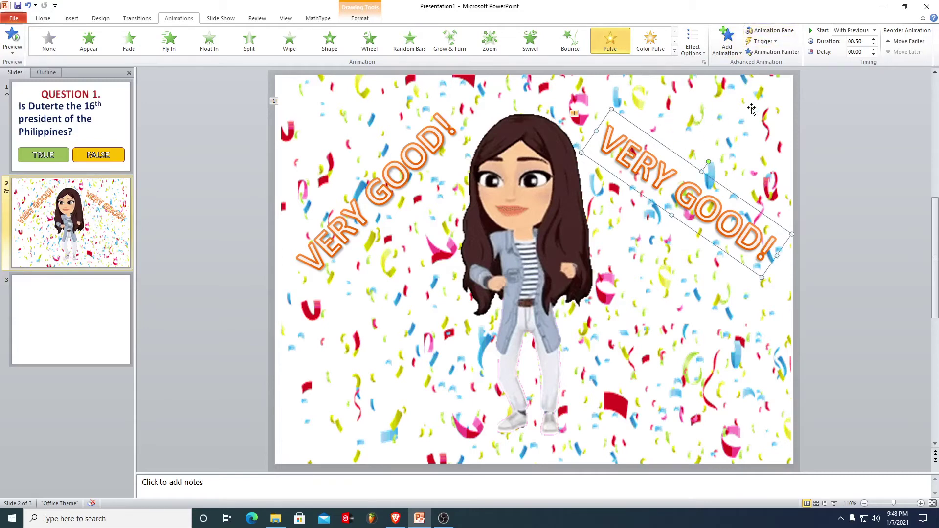
left_click(778, 30)
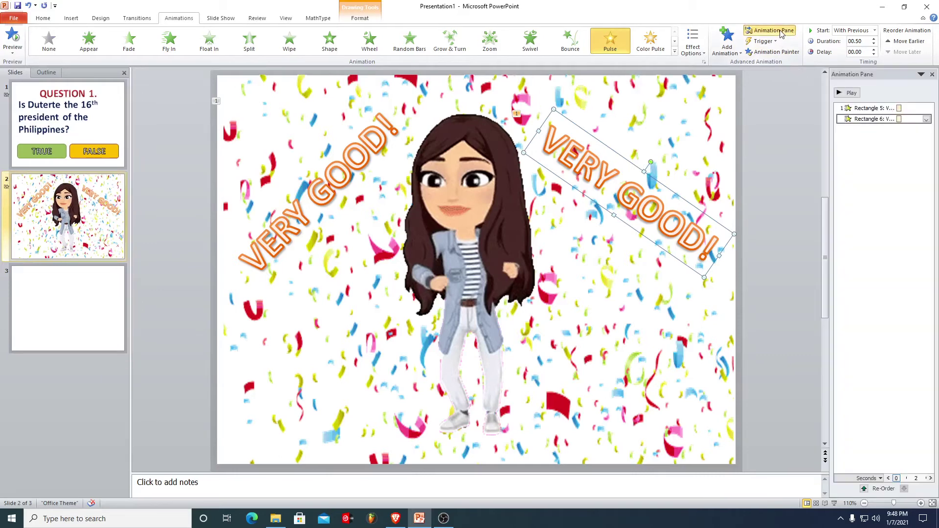
left_click(914, 108)
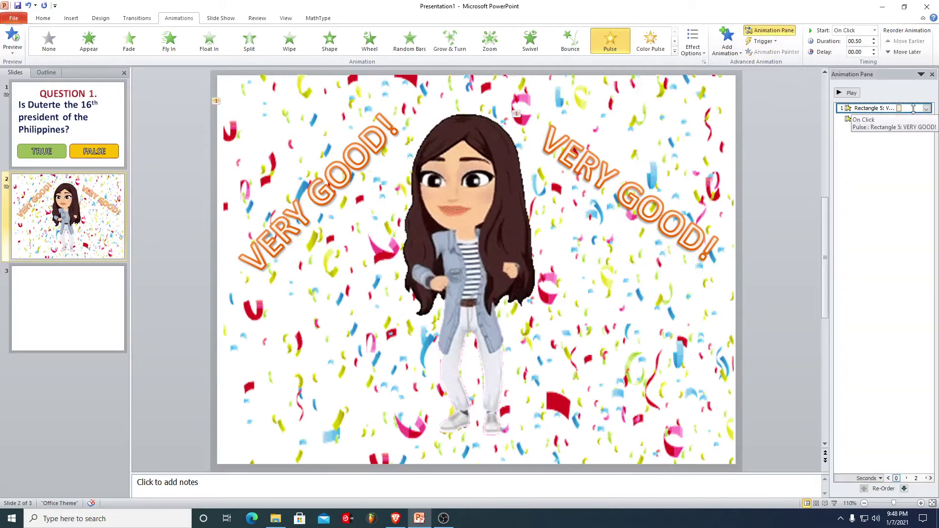
- Select the Rectangle 5 and Rectangle 6 animations and set them to Start With Previous
left_click(871, 108, "ctrl")
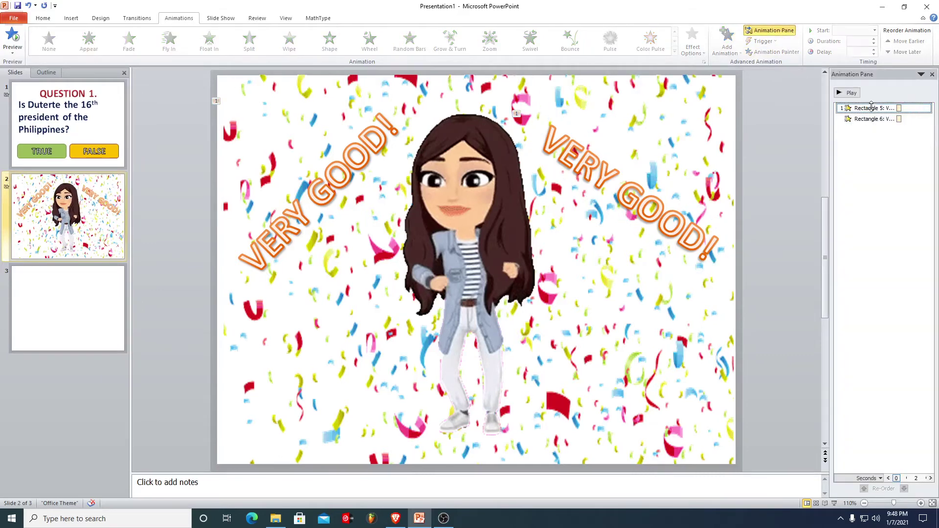
left_click(871, 108)
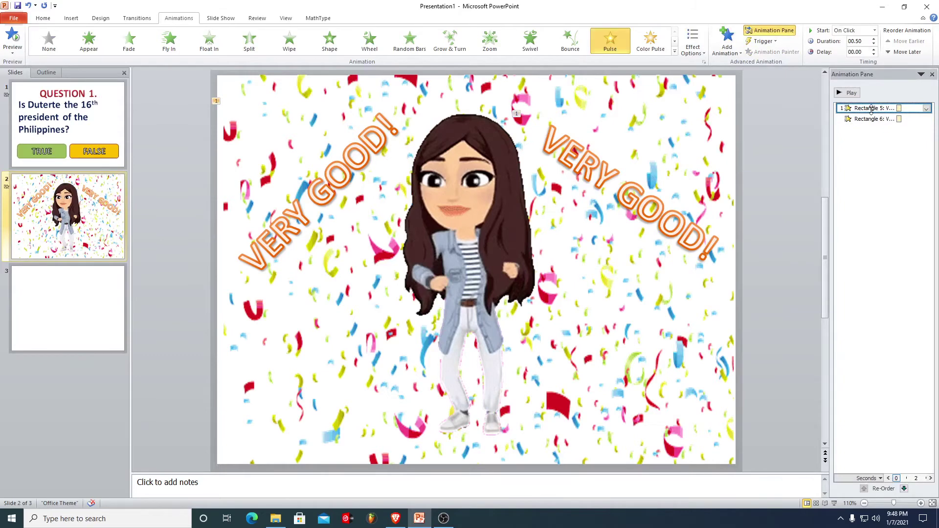
left_click(870, 120, "ctrl")
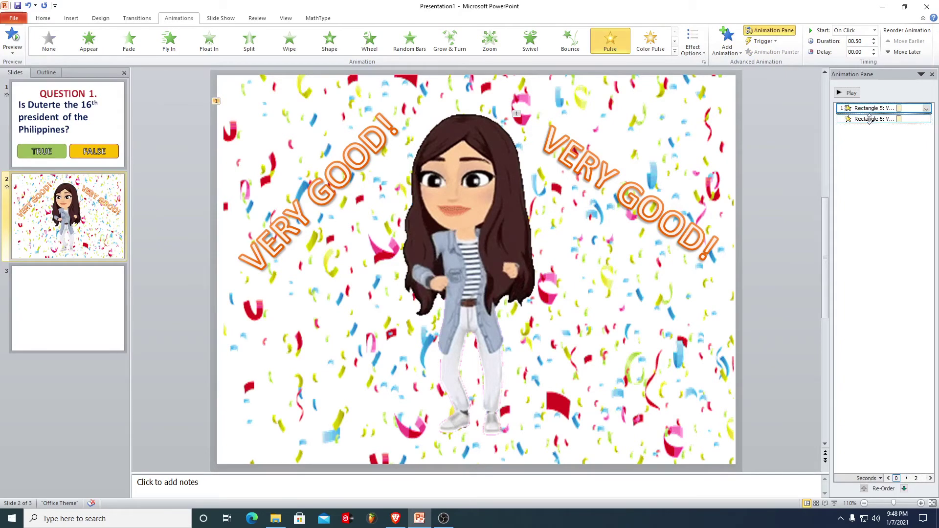
left_click(927, 121)
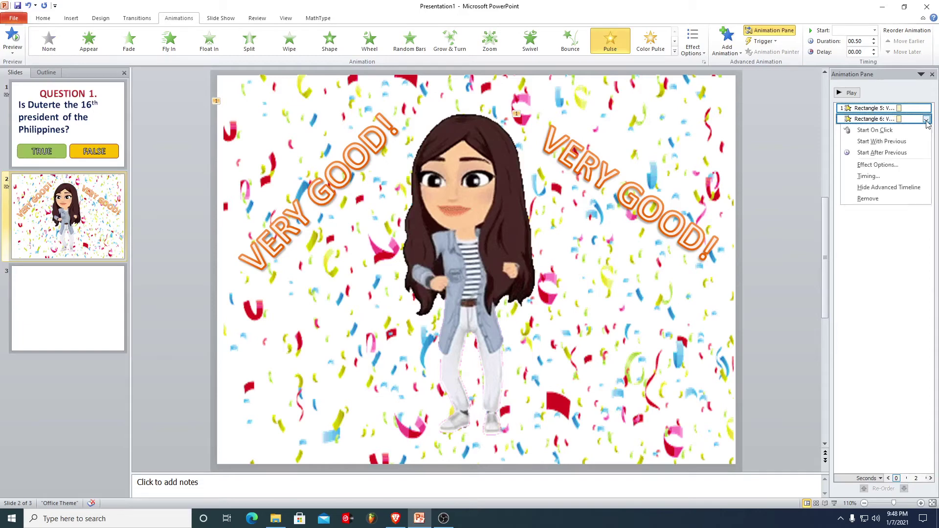
left_click(892, 143)
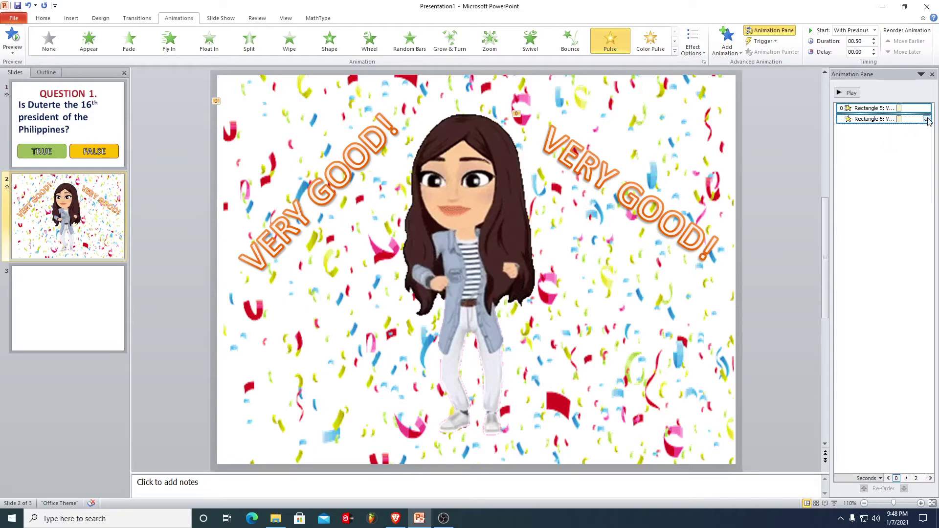
- Set the Pulse timing to repeat Until Next Click
left_click(927, 120)
left_click(890, 162)
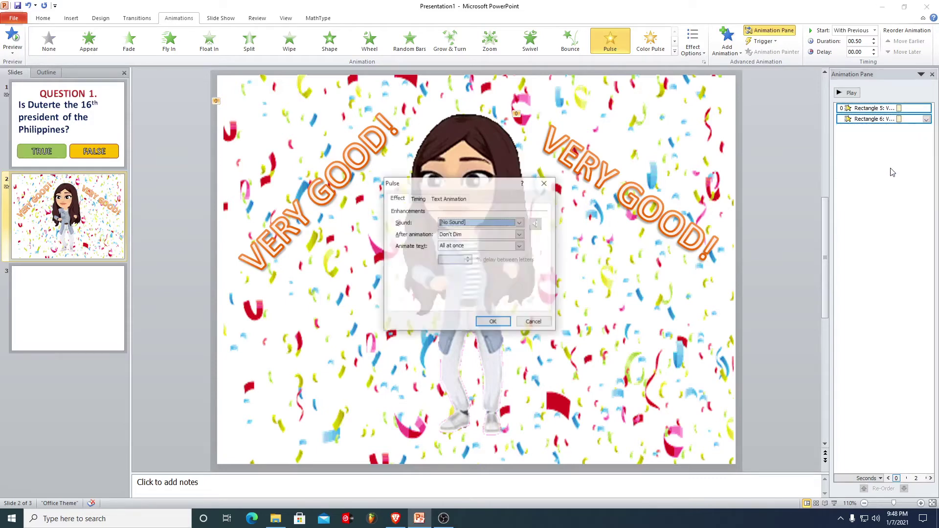
left_click(418, 199)
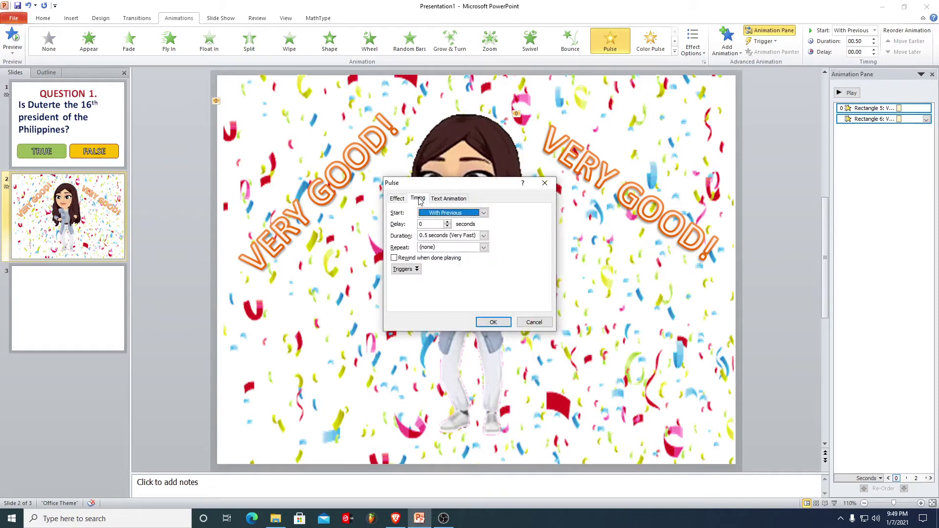
left_click(487, 250)
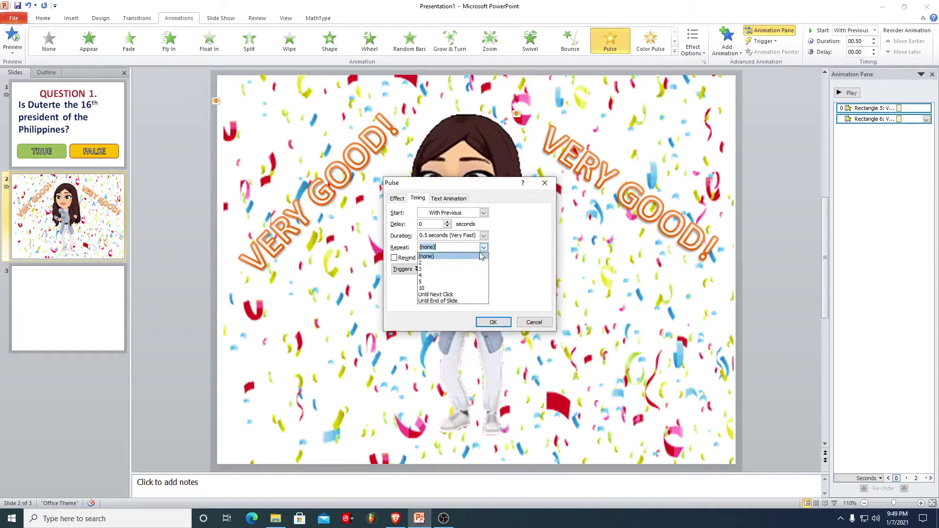
left_click(444, 295)
left_click(494, 322)
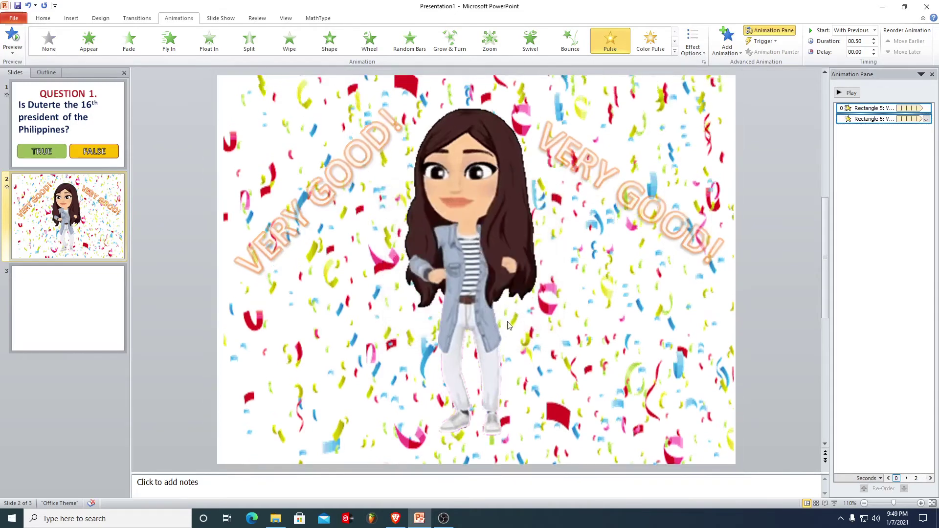
left_click(835, 504)
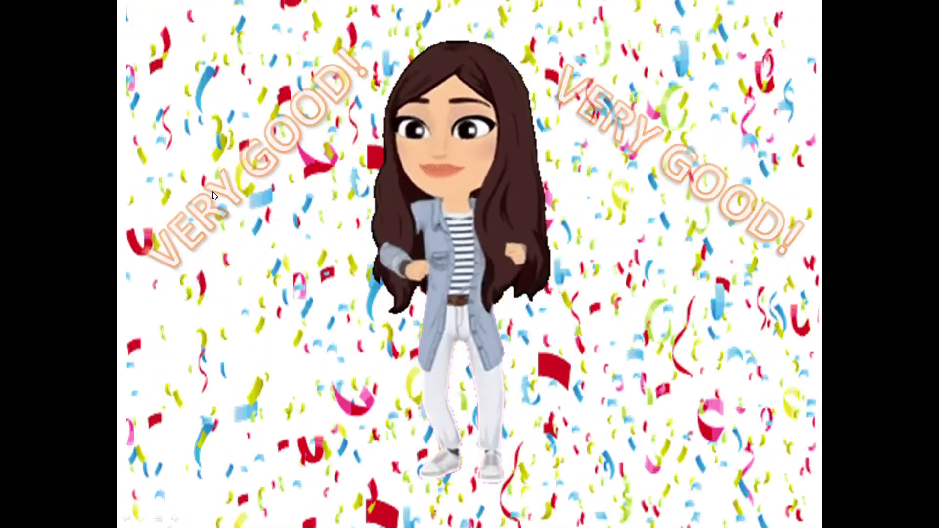
key("Escape")
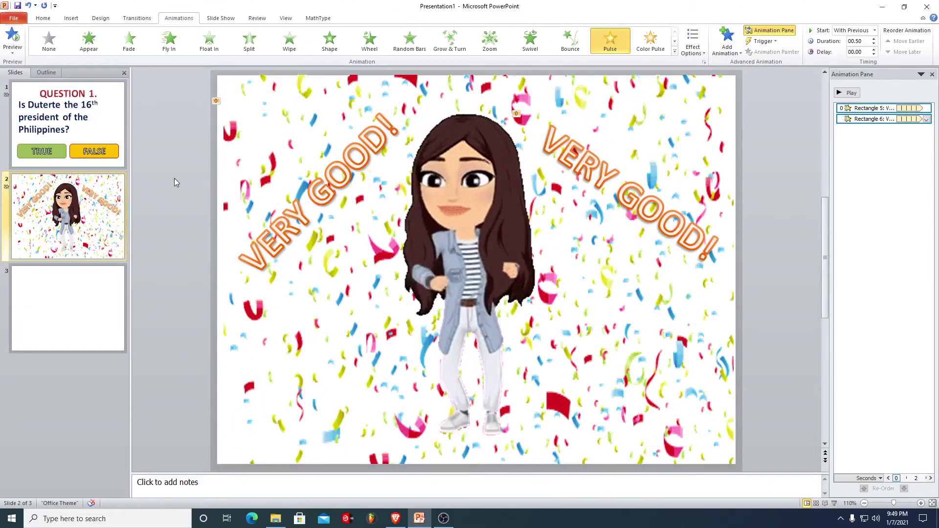
left_click(175, 182)
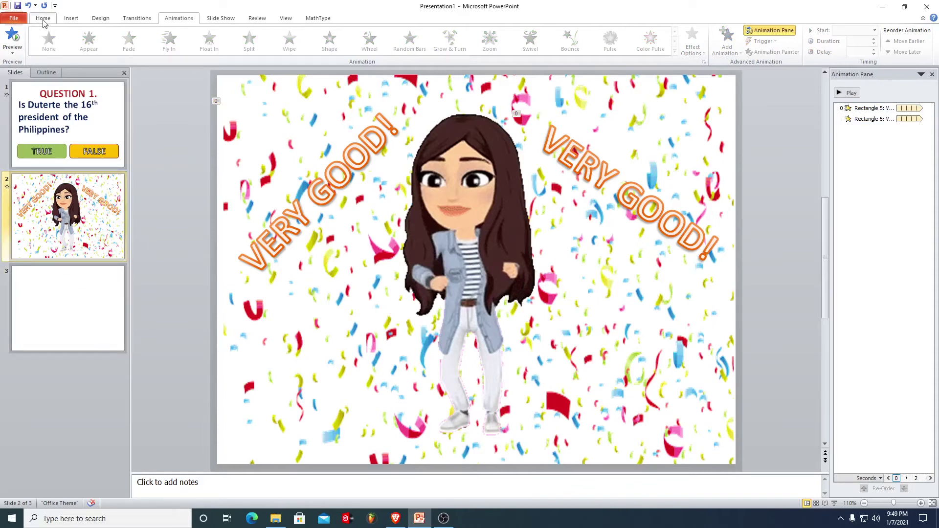
- Go to the blank third slide
left_click(71, 19)
left_click(86, 291)
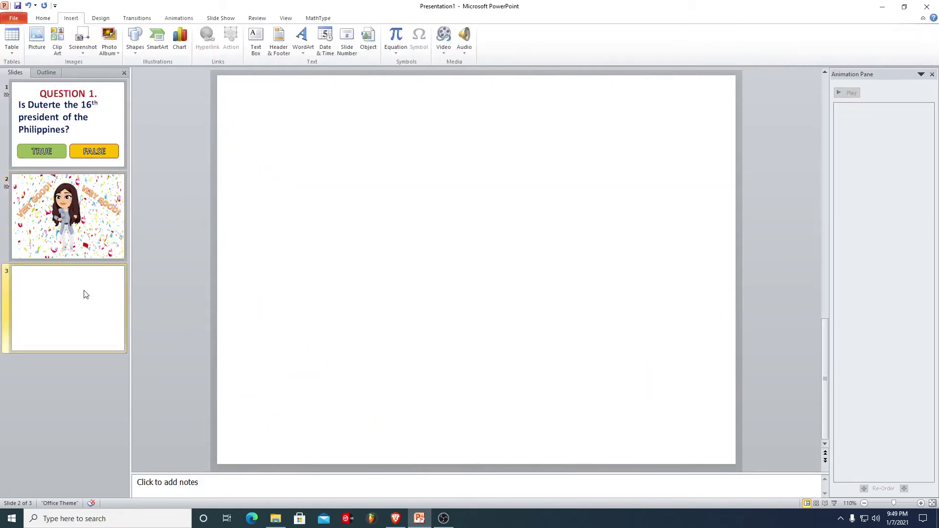
left_click(83, 160)
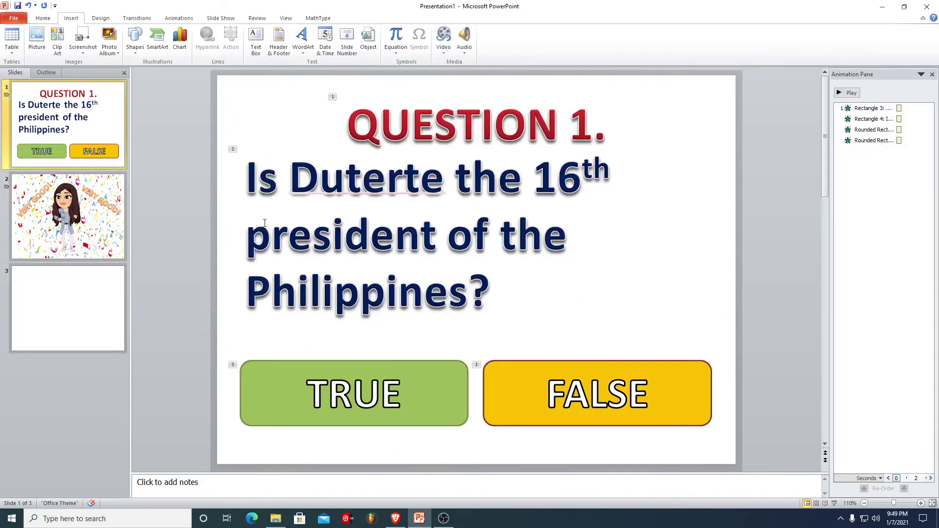
left_click(78, 296)
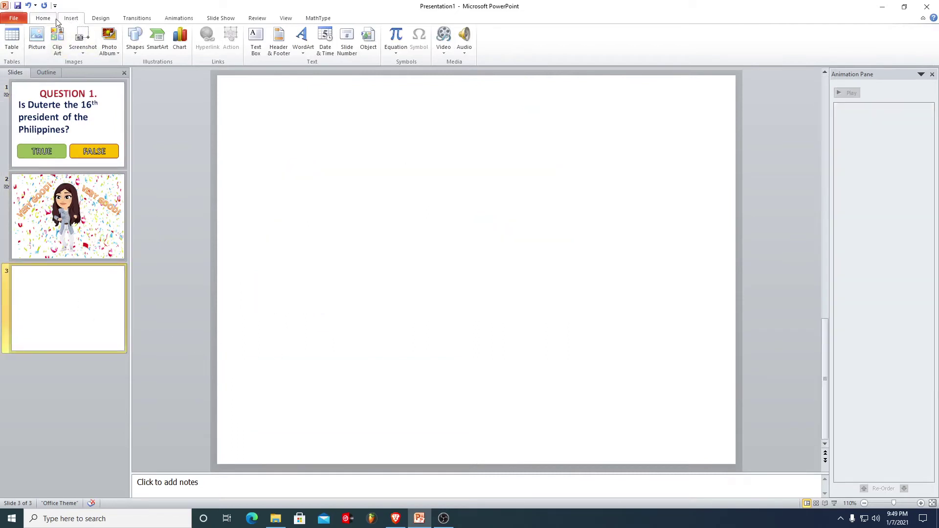
left_click(140, 53)
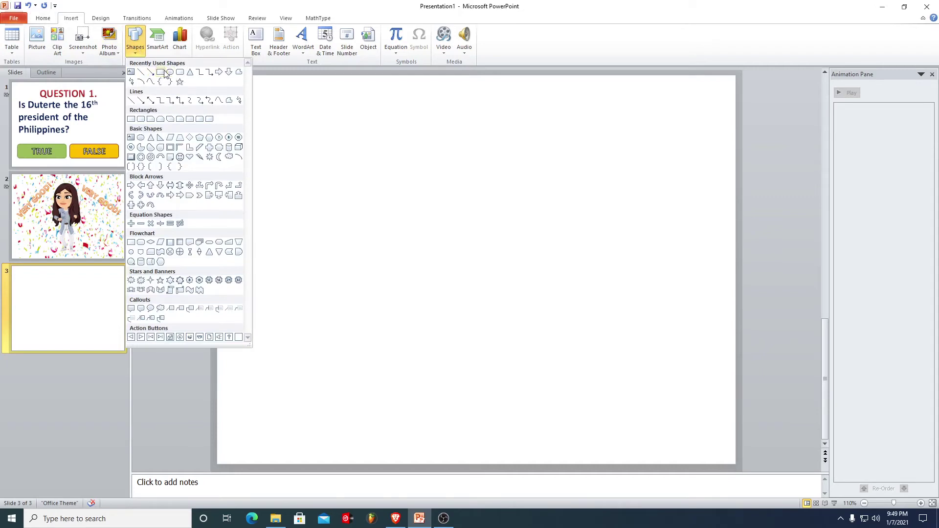
- Insert the snowball bitmoji picture, enlarge it to 7.36" × 8.83" and centre it
left_click(38, 42)
left_click(405, 107)
left_click(386, 247)
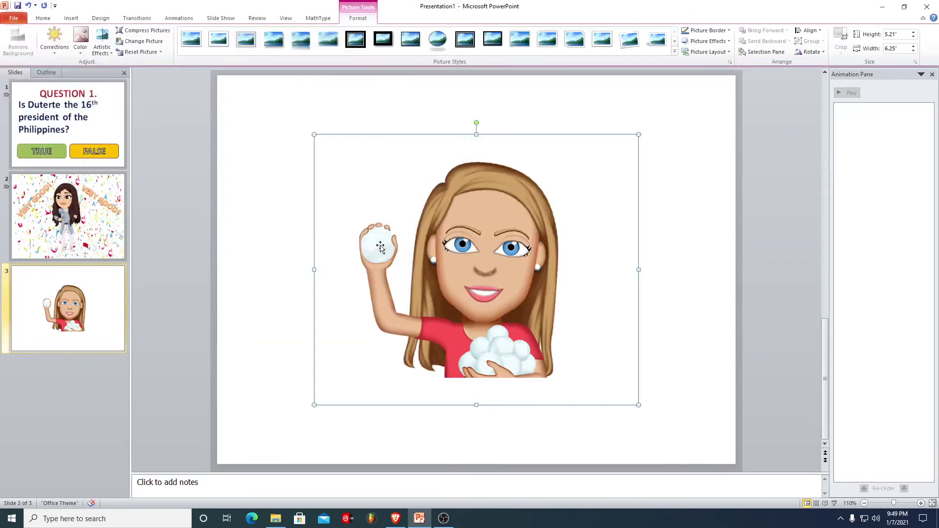
left_click_drag(380, 247, 283, 188)
mouse_move(546, 348)
left_mouse_down()
mouse_move(623, 408)
mouse_move(684, 413)
left_mouse_up()
left_click_drag(471, 294, 505, 293)
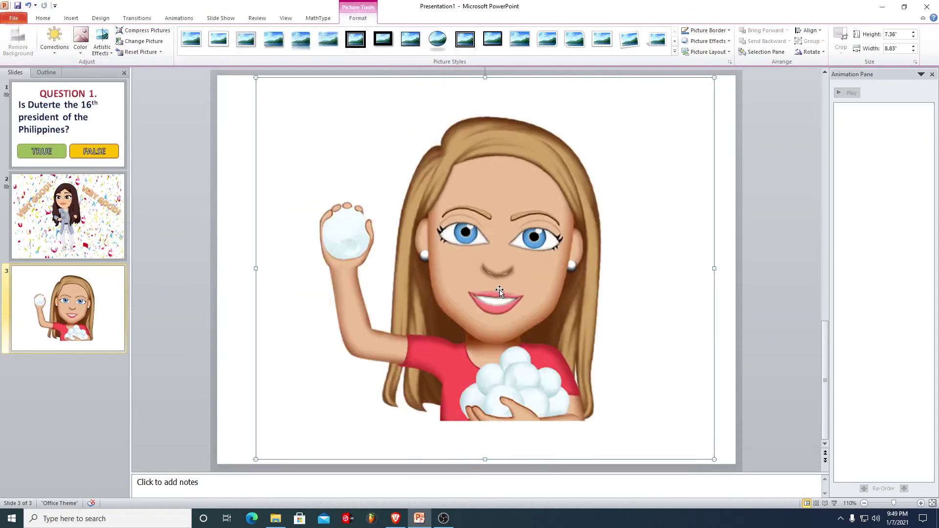
left_click(71, 20)
left_click(304, 39)
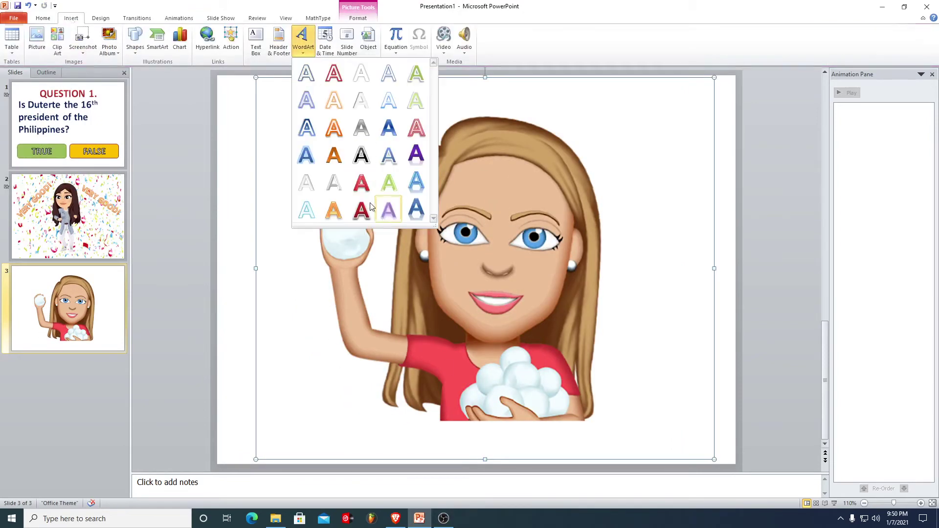
- Add a WordArt text box reading 'TRY AGAIN'
left_click(331, 110)
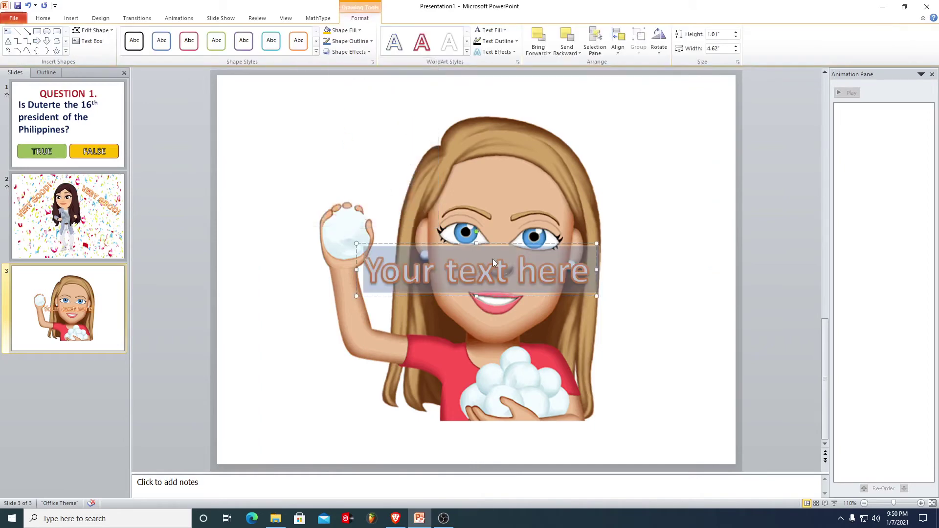
type("SO")
key("BackSpace")
key("BackSpace")
type("TRY AGAIN")
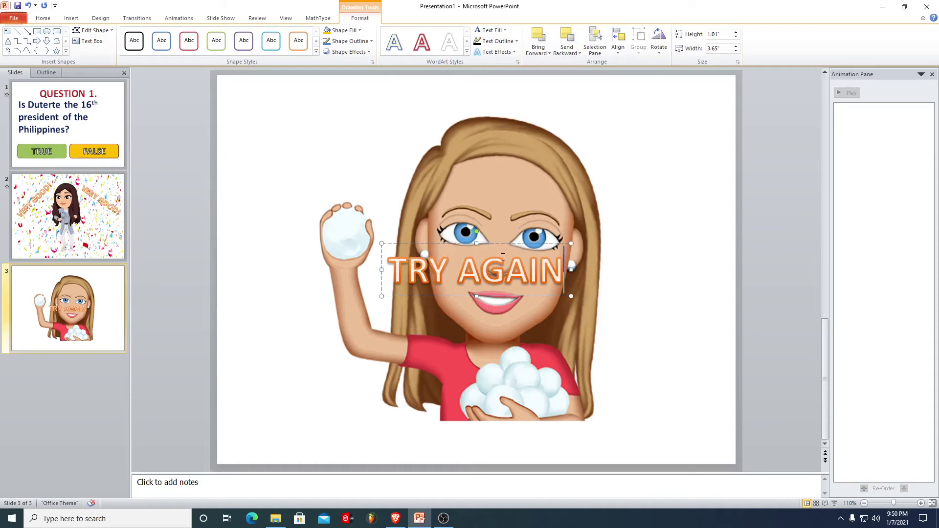
- Widen 'TRY AGAIN' onto two lines at 66 pt and position it over the girl's face
left_click_drag(507, 241, 519, 237)
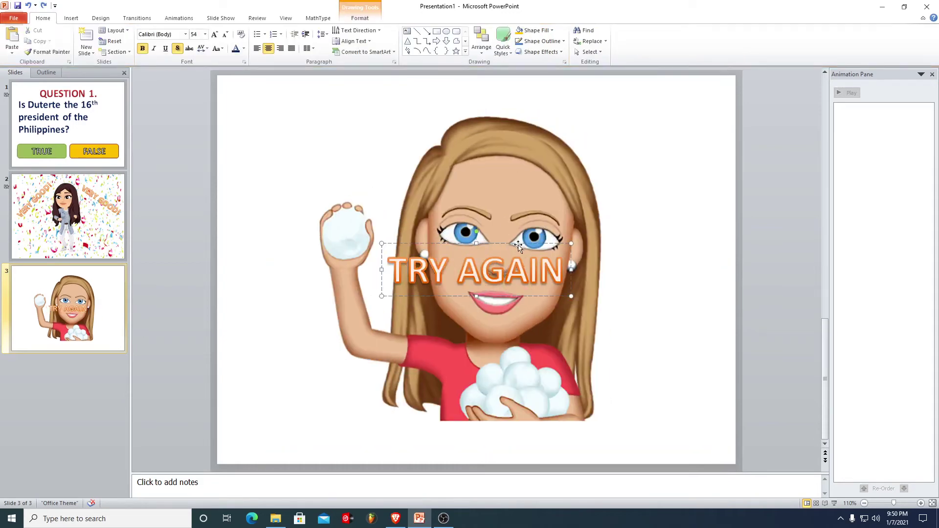
left_click_drag(502, 259, 534, 247)
mouse_move(601, 283)
left_mouse_down()
mouse_move(620, 299)
mouse_move(632, 293)
left_mouse_up()
left_click(585, 245)
key("ctrl+a")
key("ctrl+shift+period")
key("ctrl+shift+period")
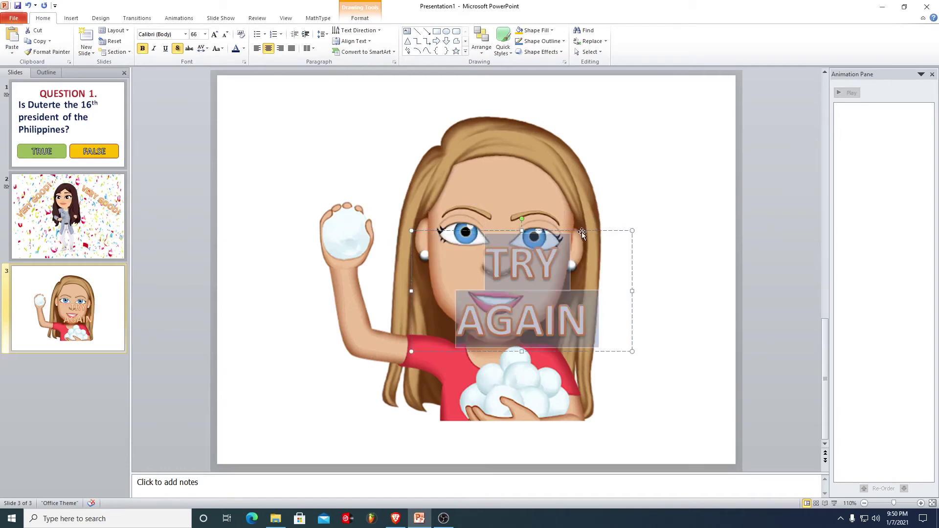
left_click_drag(582, 233, 573, 221)
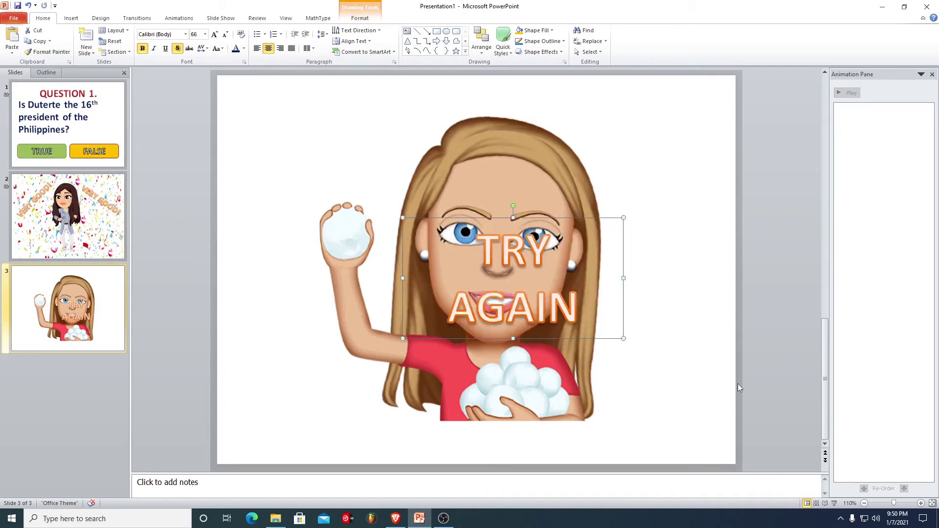
left_click(834, 503)
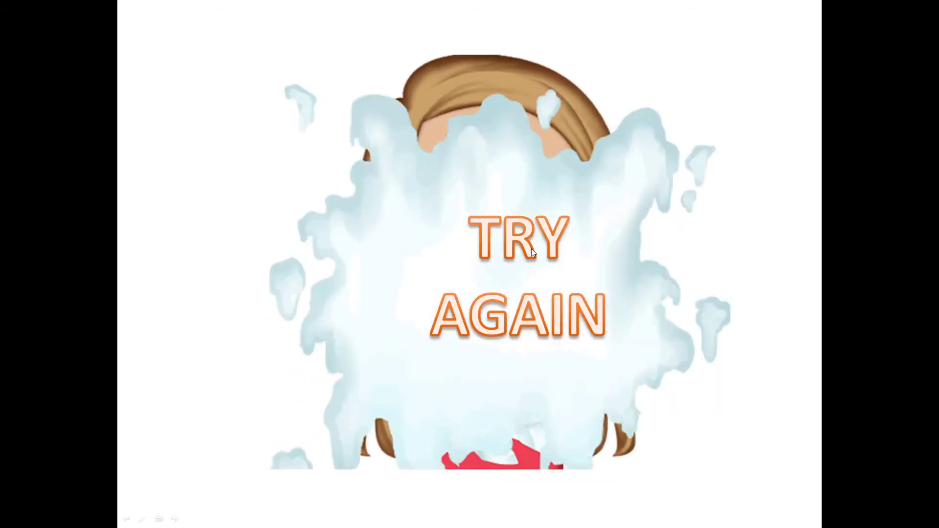
key("Escape")
left_click_drag(529, 218, 521, 218)
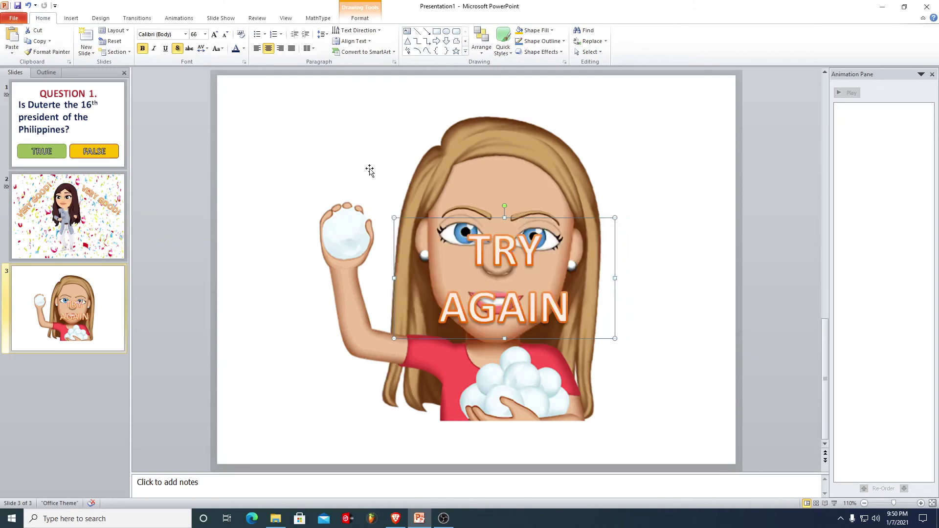
- Give the TRY AGAIN text an Appear entrance animation
left_click(78, 20)
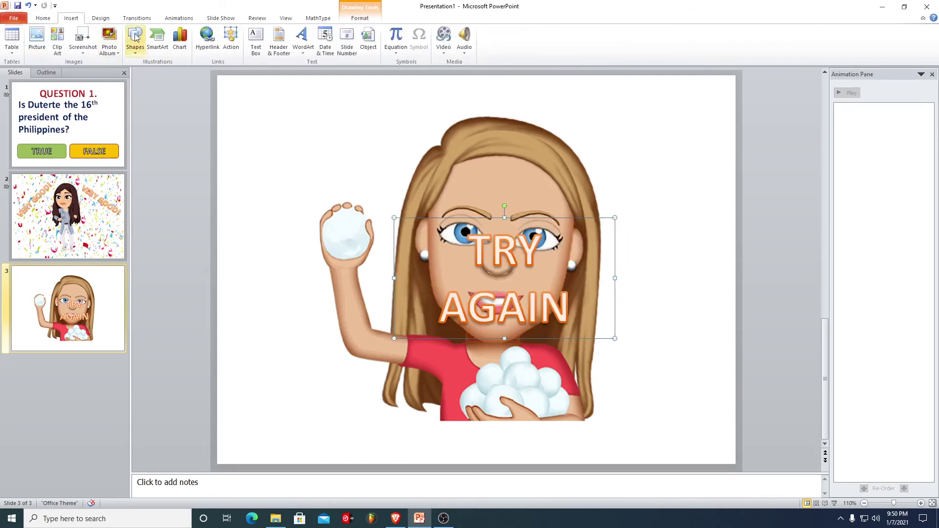
left_click(478, 220)
left_click(478, 219)
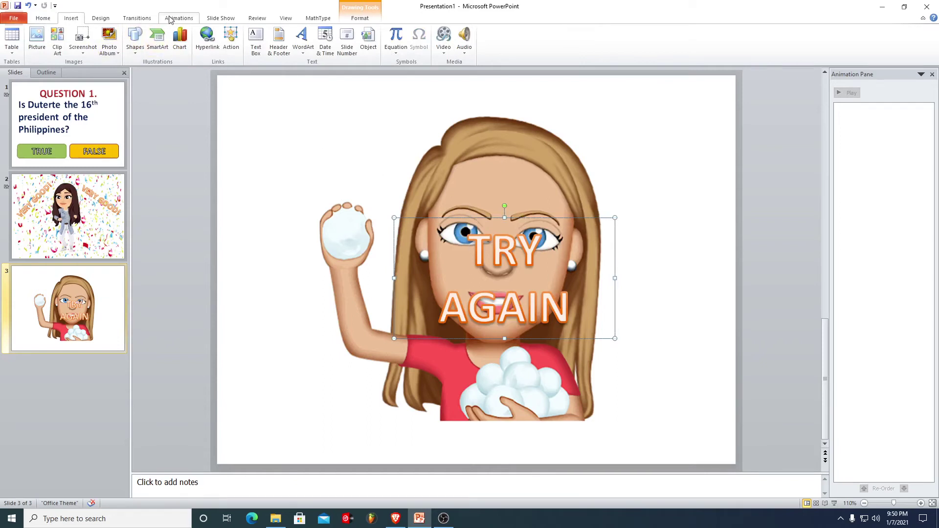
left_click(171, 19)
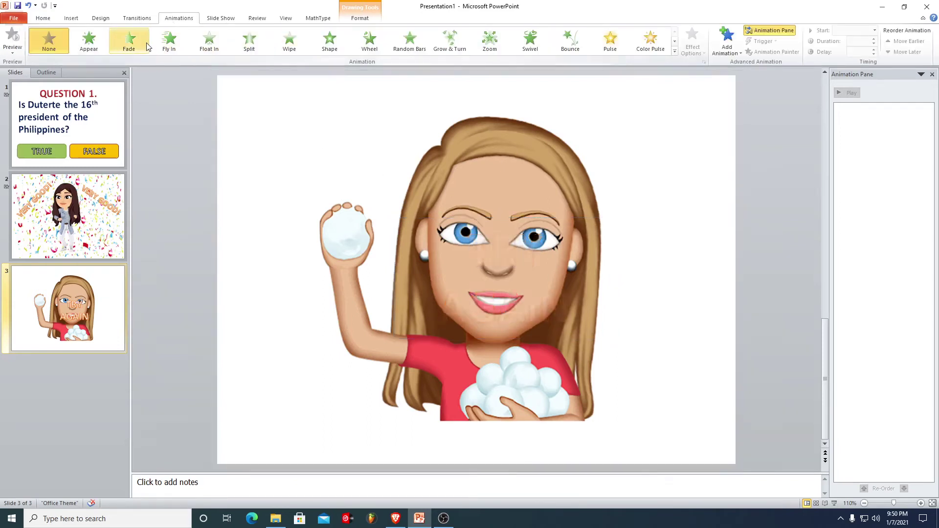
left_click(674, 51)
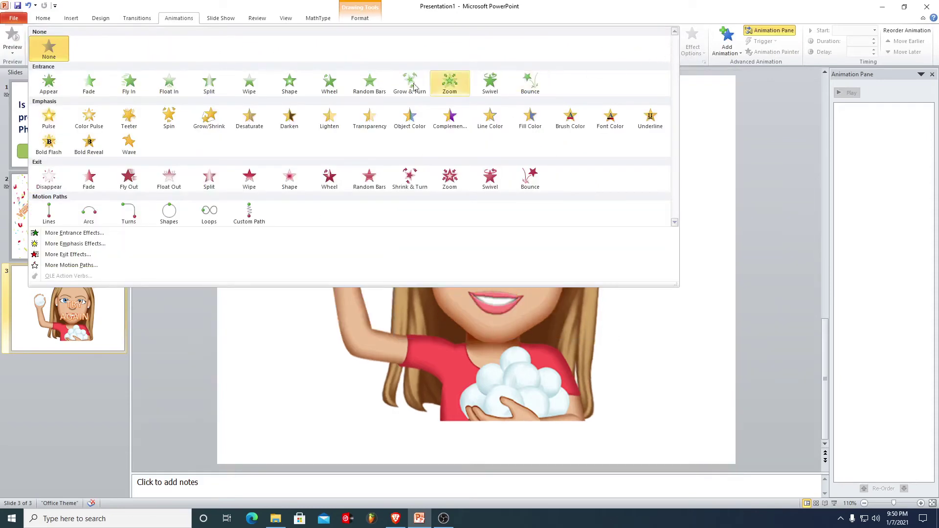
left_click(63, 91)
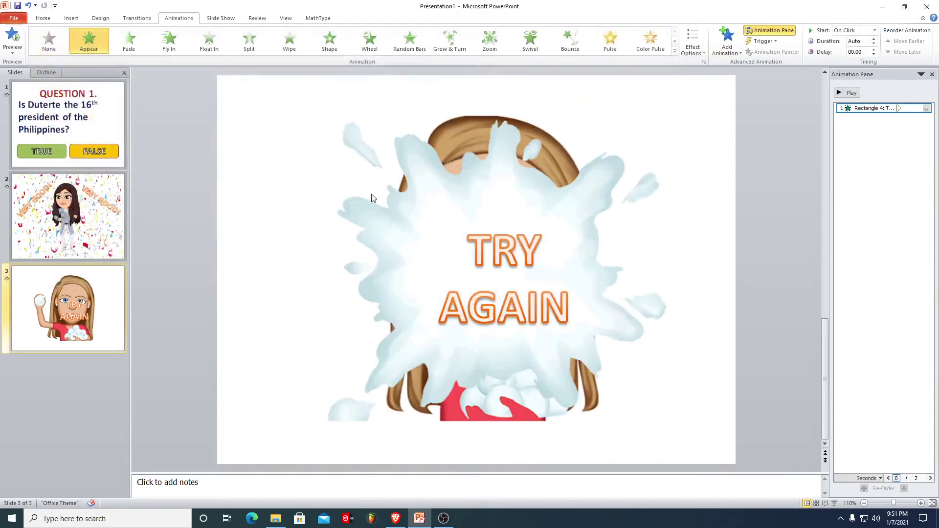
- Set the TRY AGAIN animation to Start With Previous and preview slide 3
left_click(927, 109)
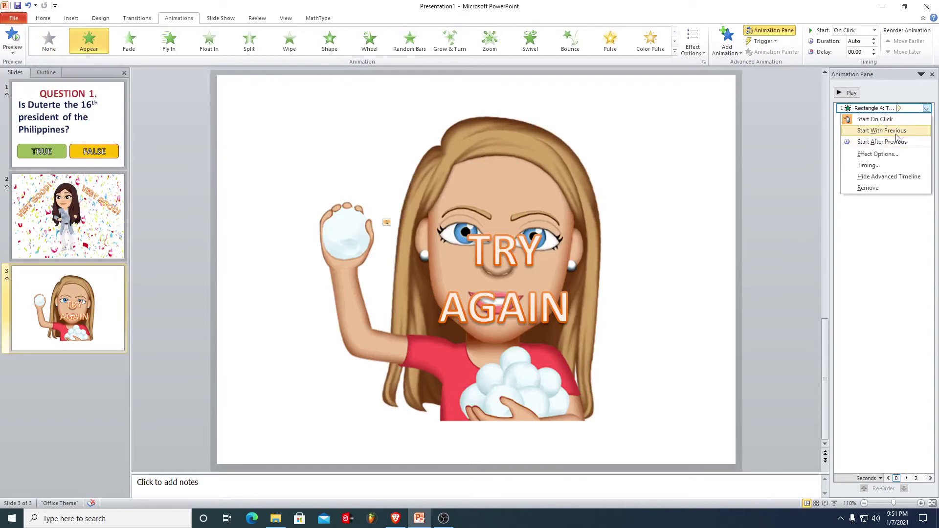
left_click(785, 188)
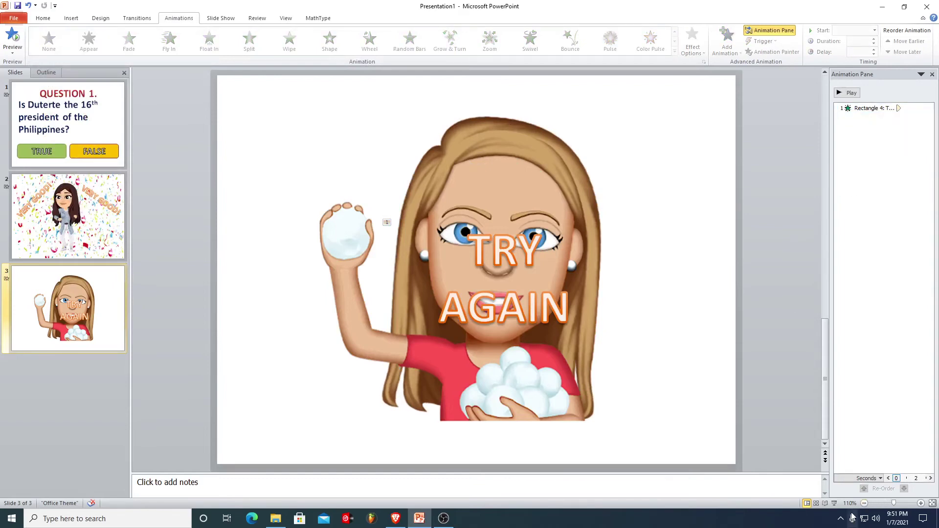
left_click(834, 503)
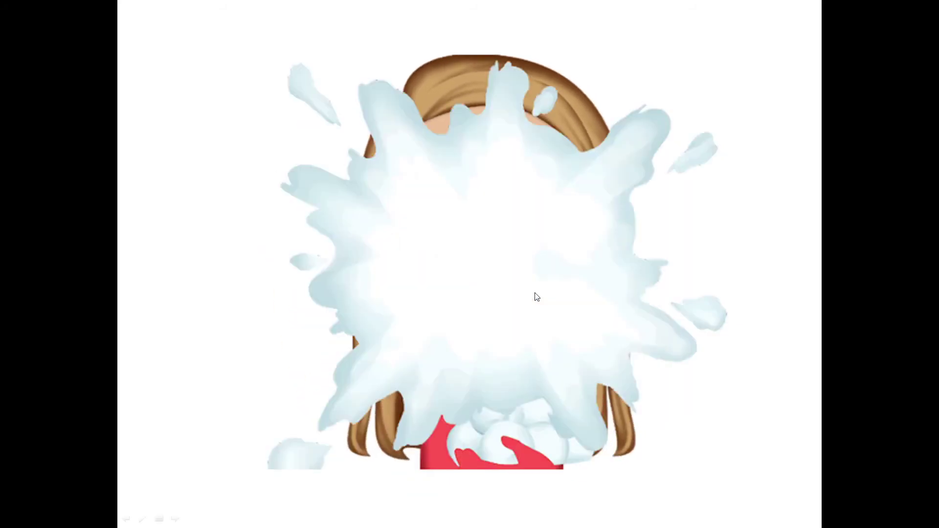
key("Escape")
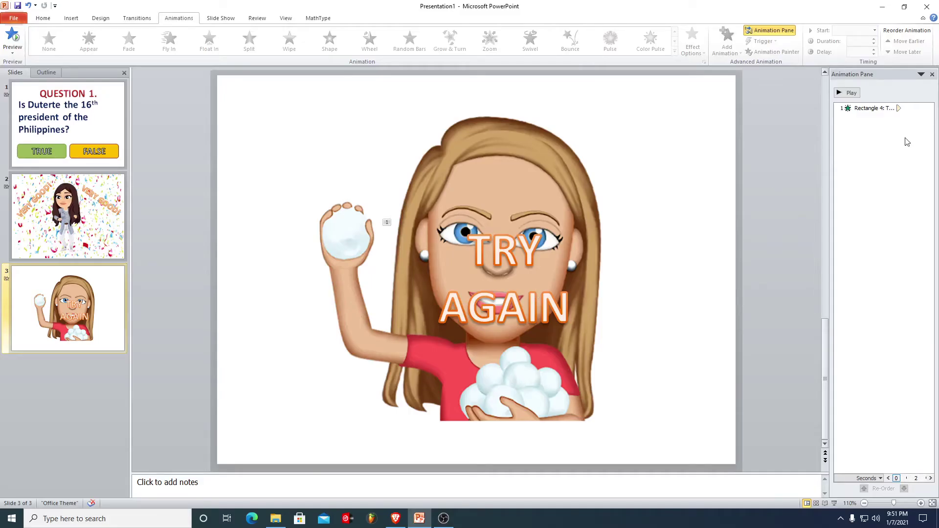
left_click(916, 108)
left_click(927, 108)
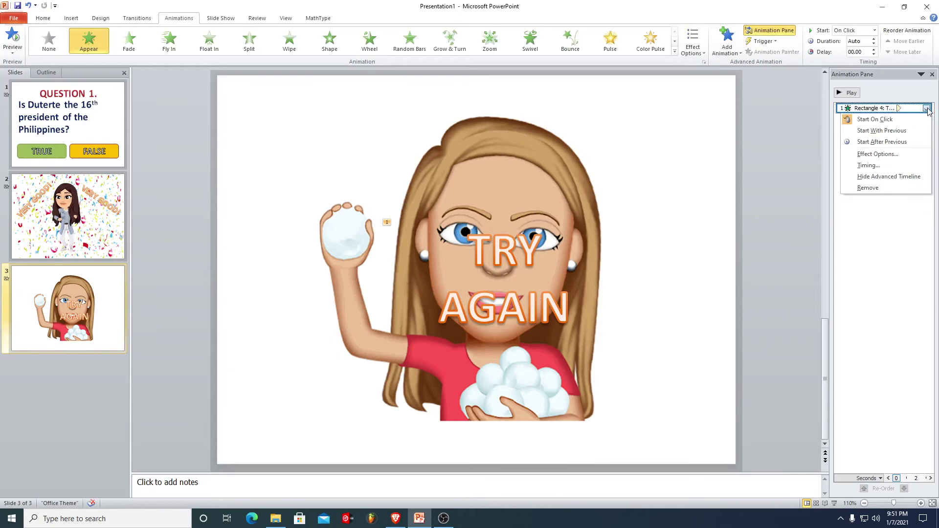
left_click(885, 131)
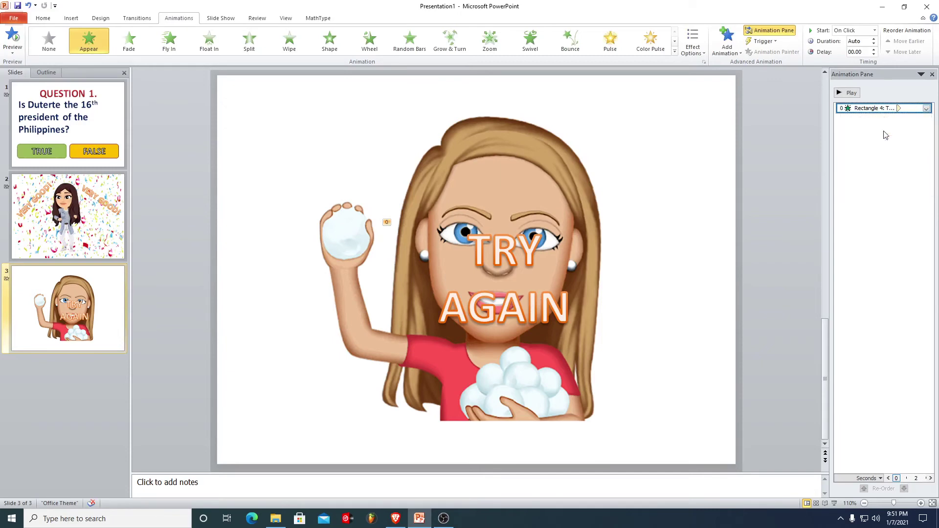
left_click(834, 503)
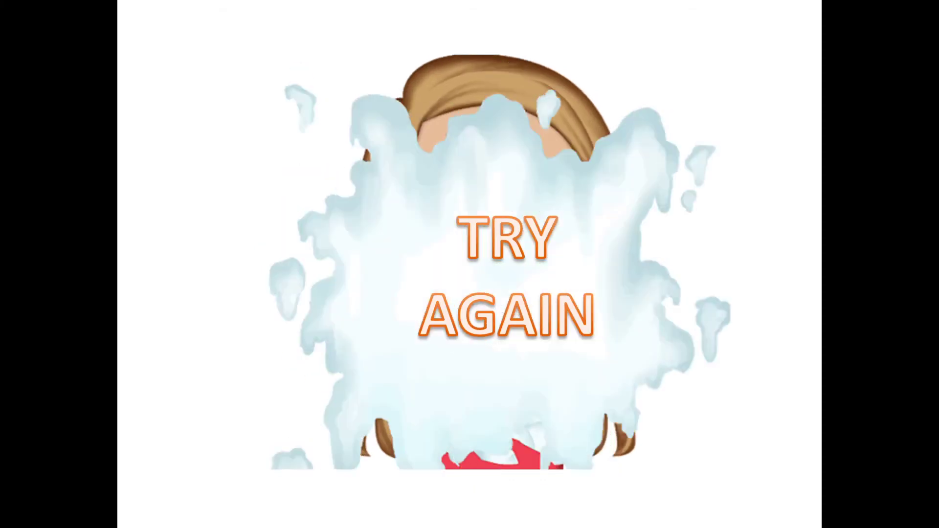
key("Escape")
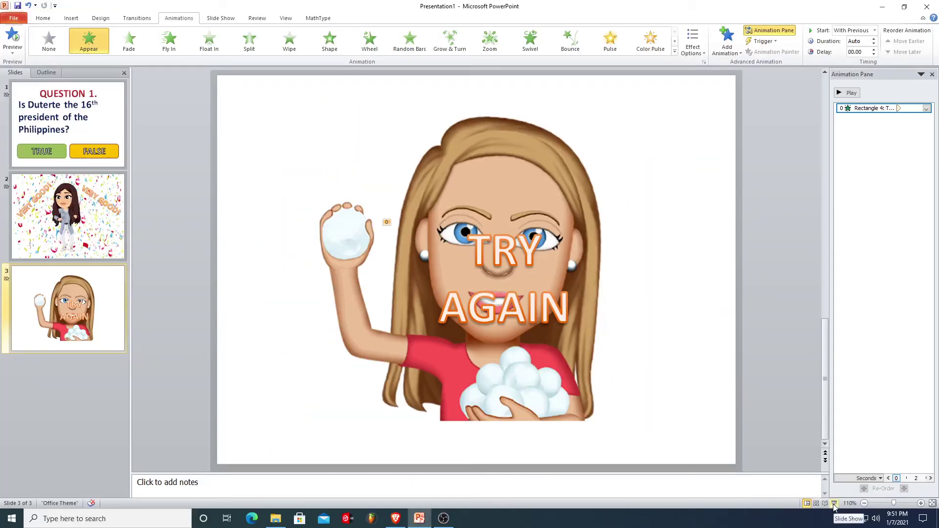
- Give the TRY AGAIN Appear animation a 1-second delay and preview slide 3
left_click(927, 108)
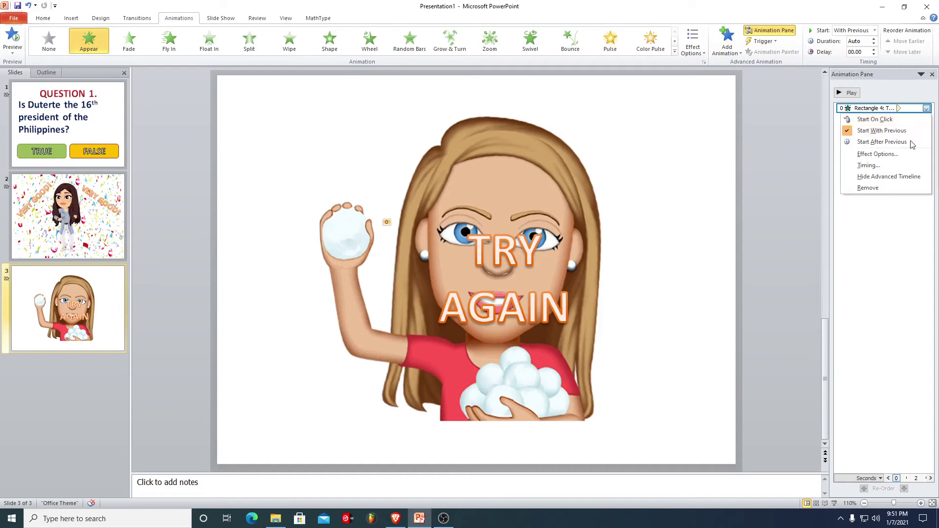
left_click(893, 167)
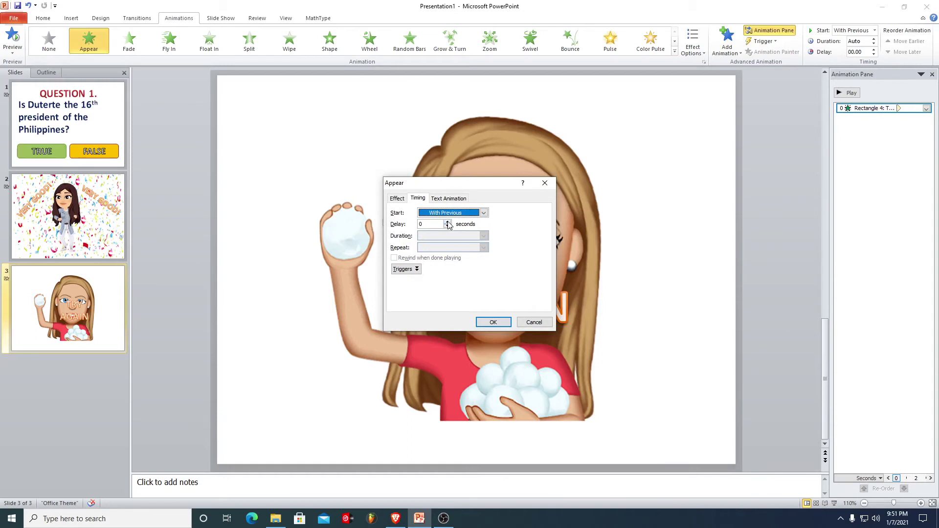
left_click(447, 222)
left_click(448, 222)
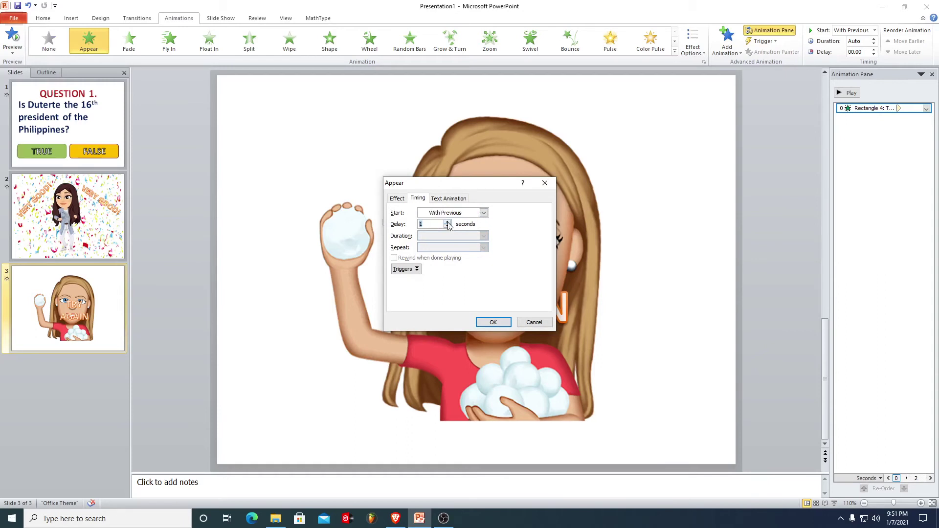
left_click(493, 323)
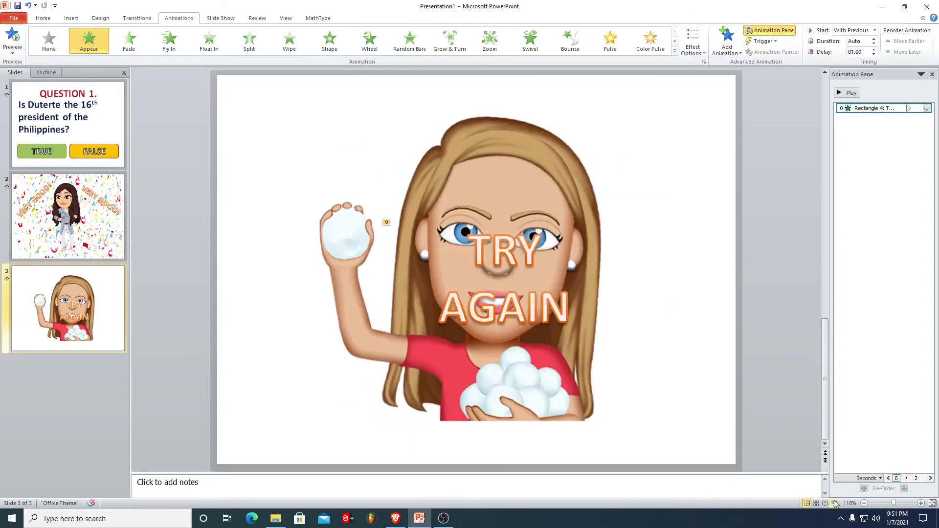
left_click(836, 504)
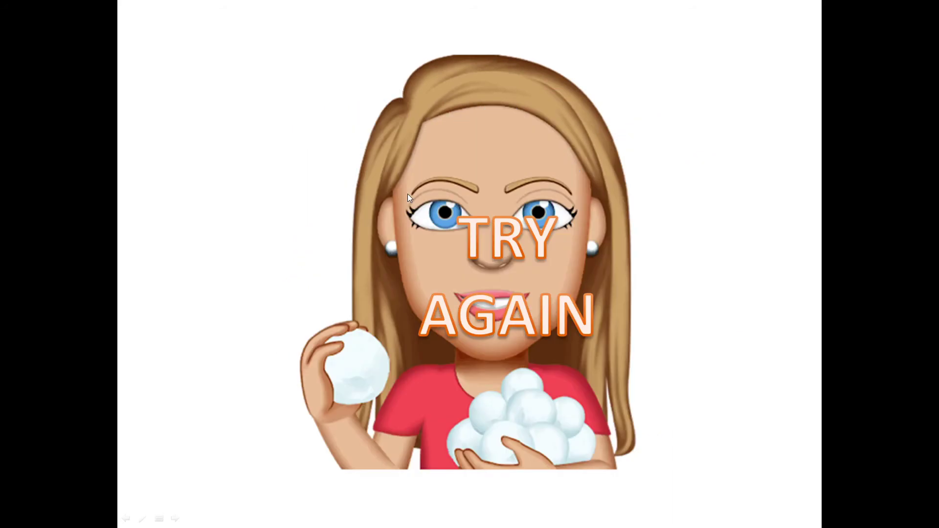
key("Escape")
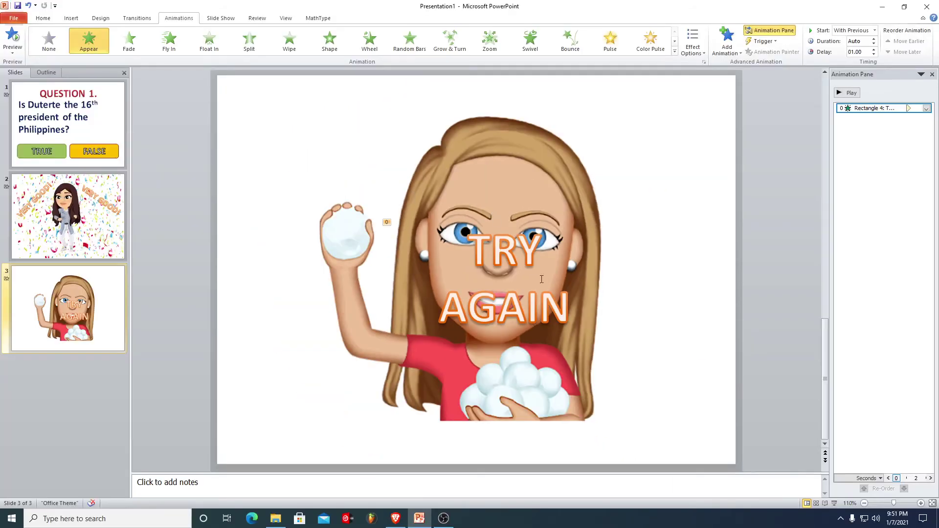
- Lower the TRY AGAIN animation delay to 0.5 seconds and preview slide 3 again
left_click(926, 109)
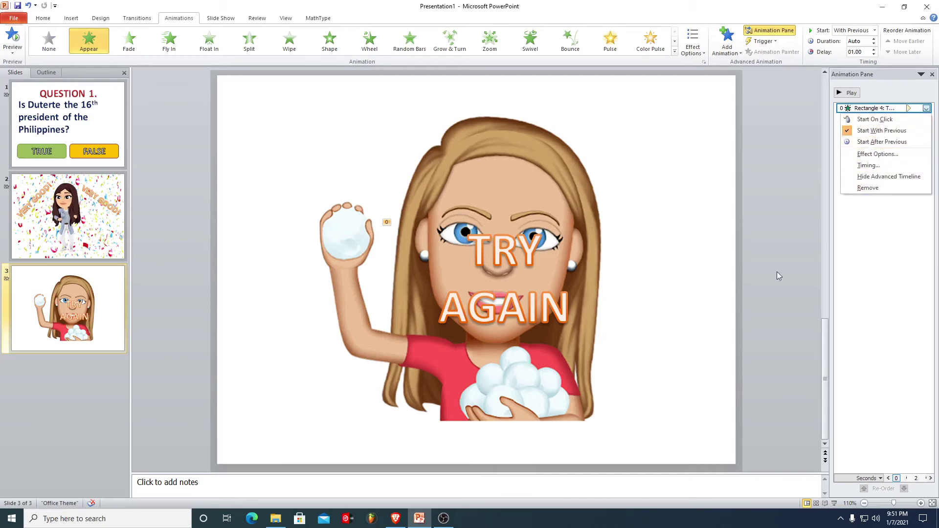
left_click(868, 166)
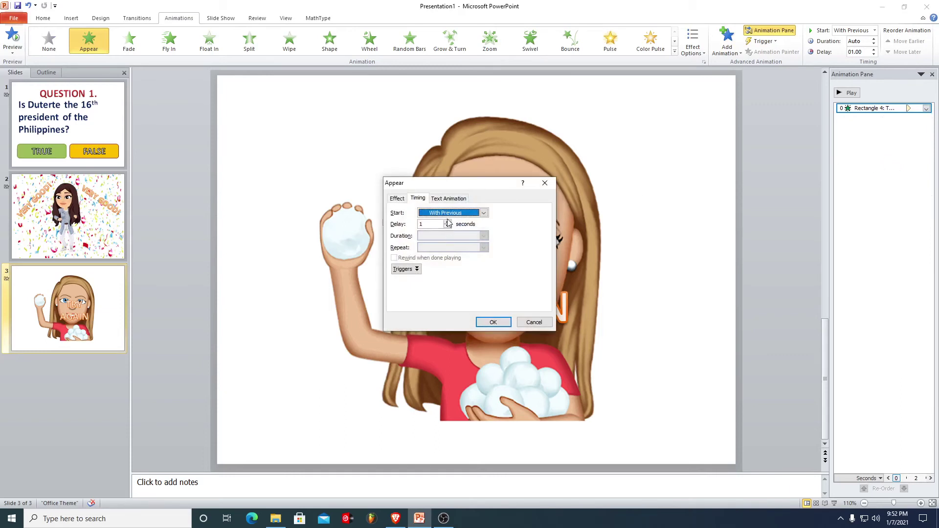
left_click(447, 226)
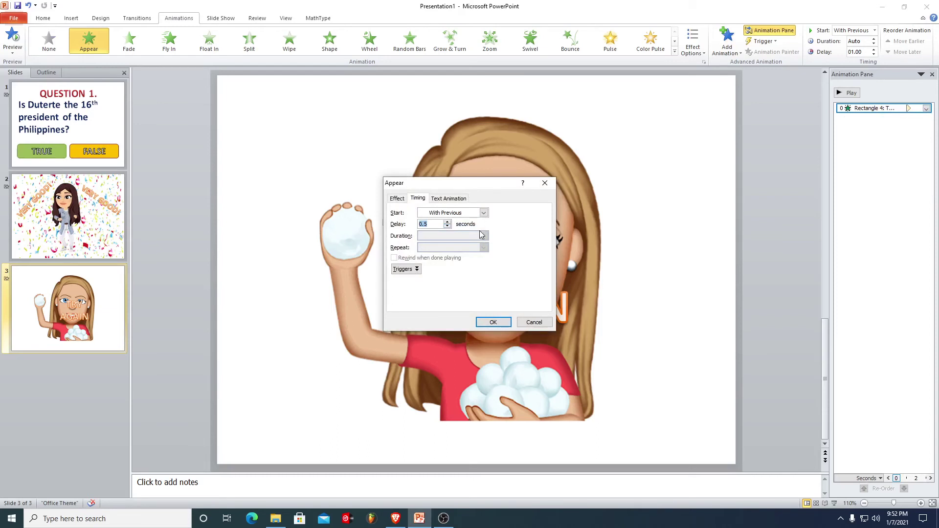
left_click(497, 324)
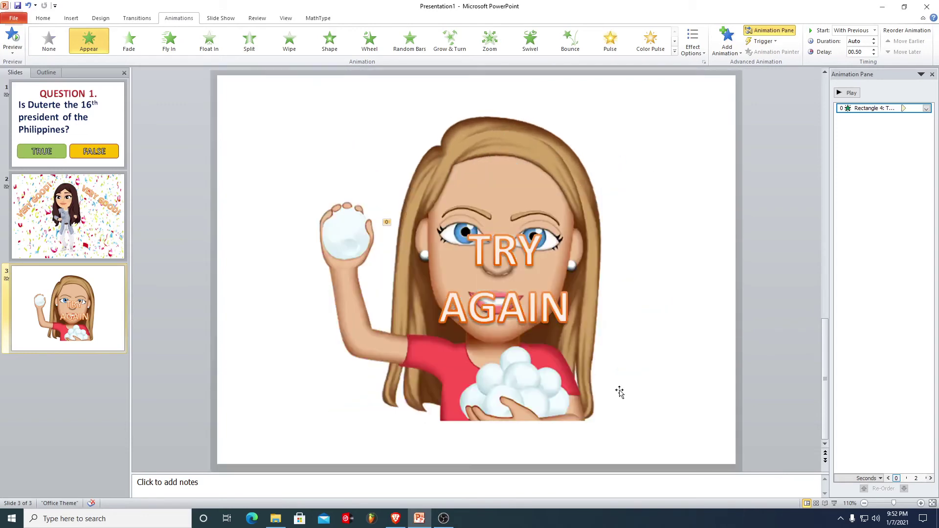
left_click(835, 504)
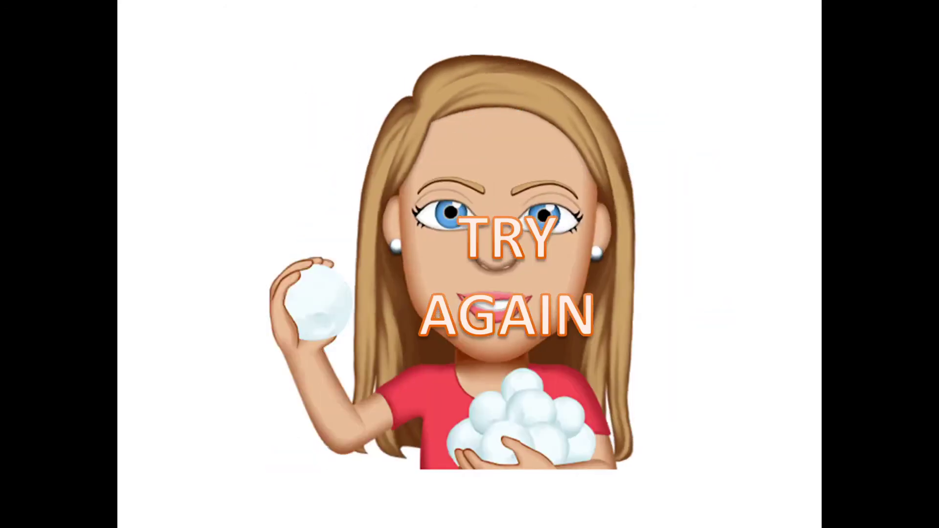
key("Escape")
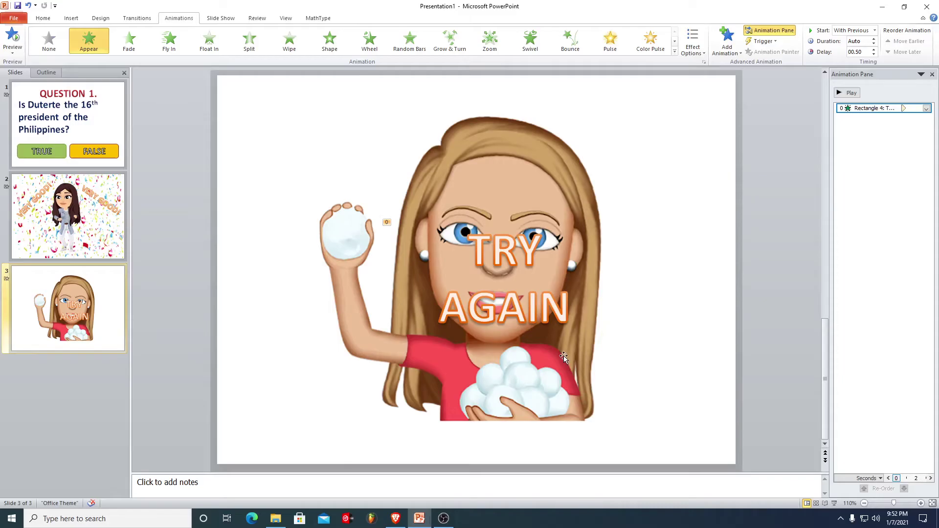
left_click(909, 177)
- Move the TRY AGAIN text box slightly higher and adjust its size
left_click(494, 249)
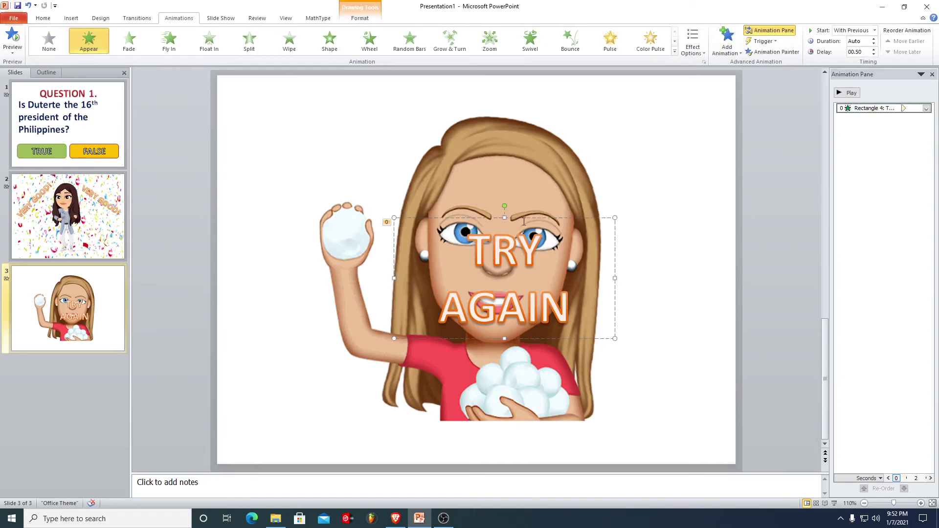
left_click_drag(524, 220, 529, 214)
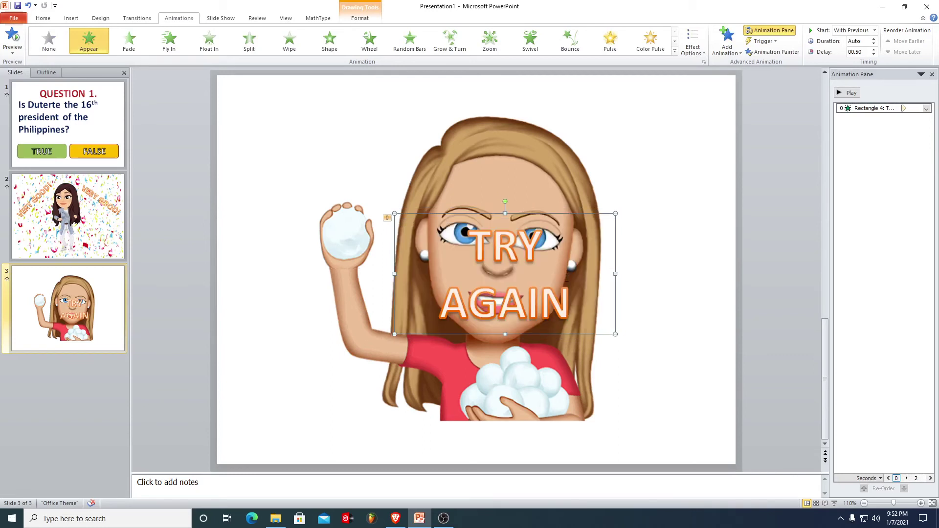
left_click_drag(394, 334, 394, 335)
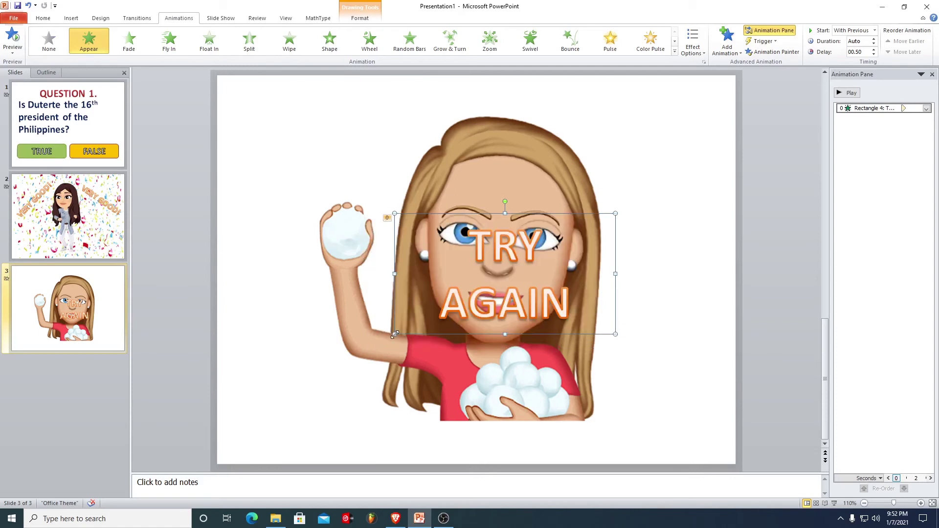
- Preview the snowball slide as a slide show, then return to the question slide
left_click(834, 504)
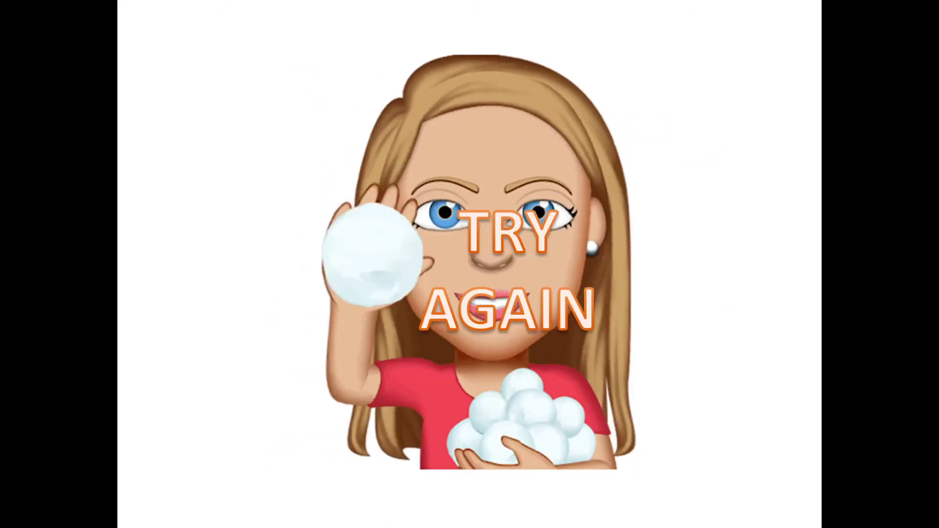
key("Escape")
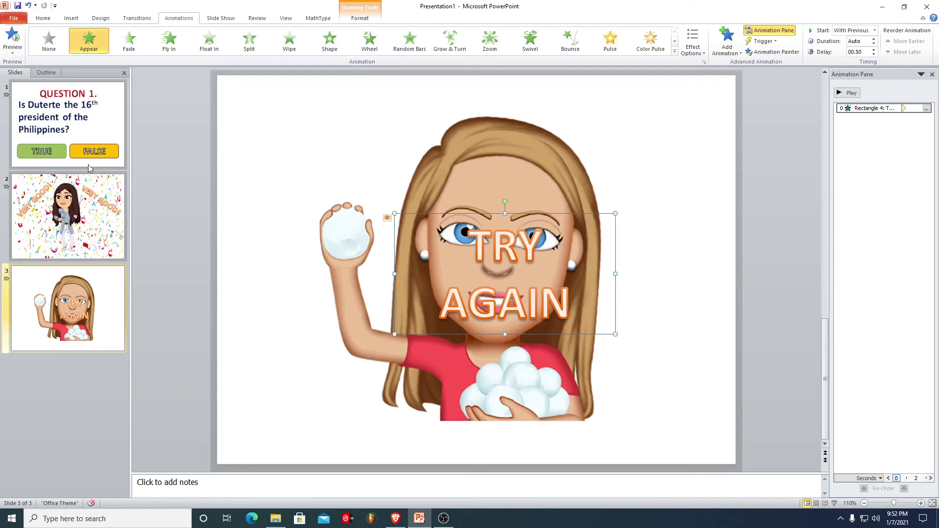
left_click(98, 121)
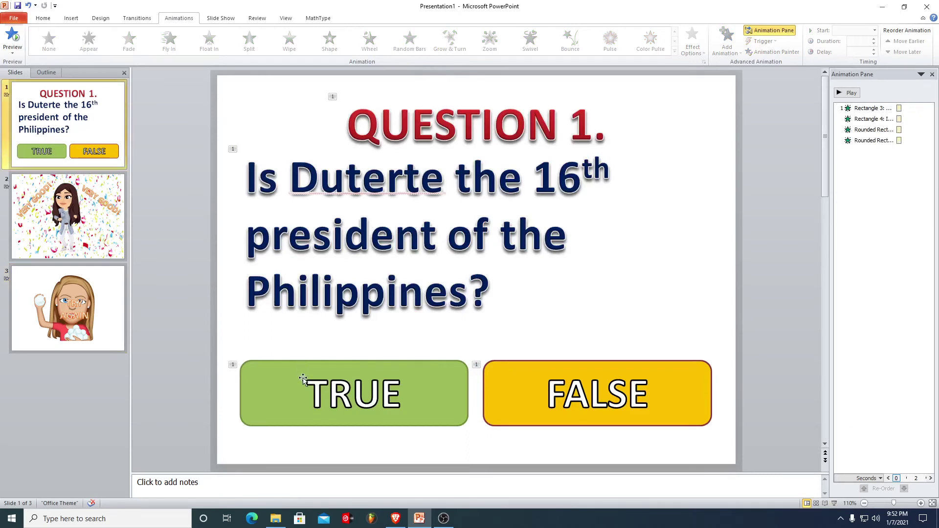
left_click(835, 505)
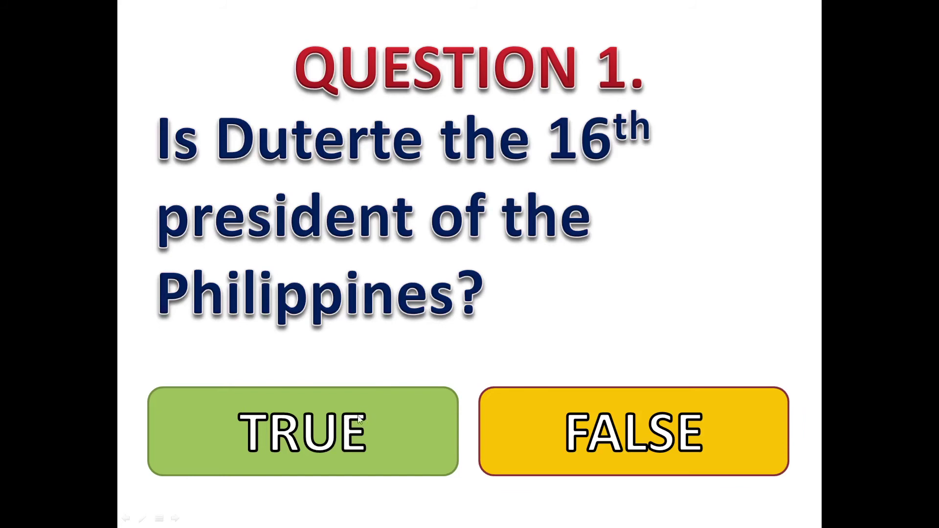
left_click(606, 422)
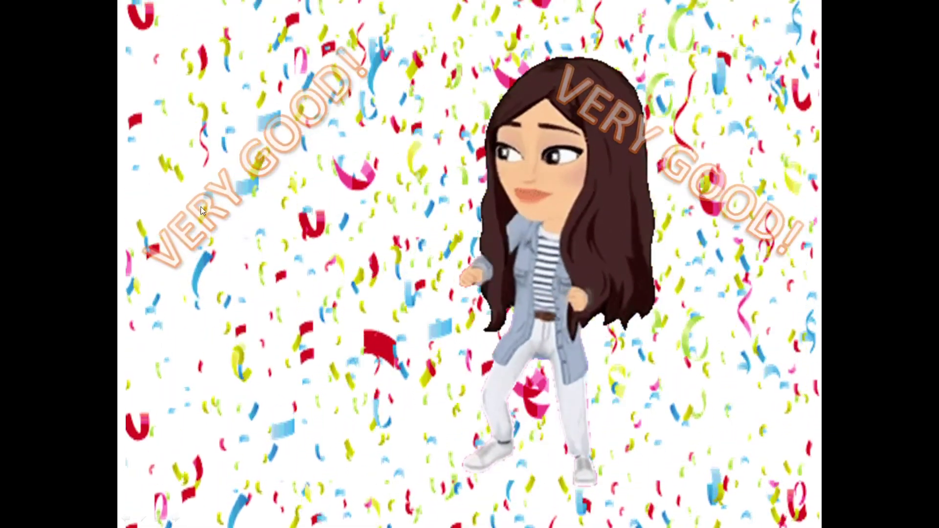
key("Escape")
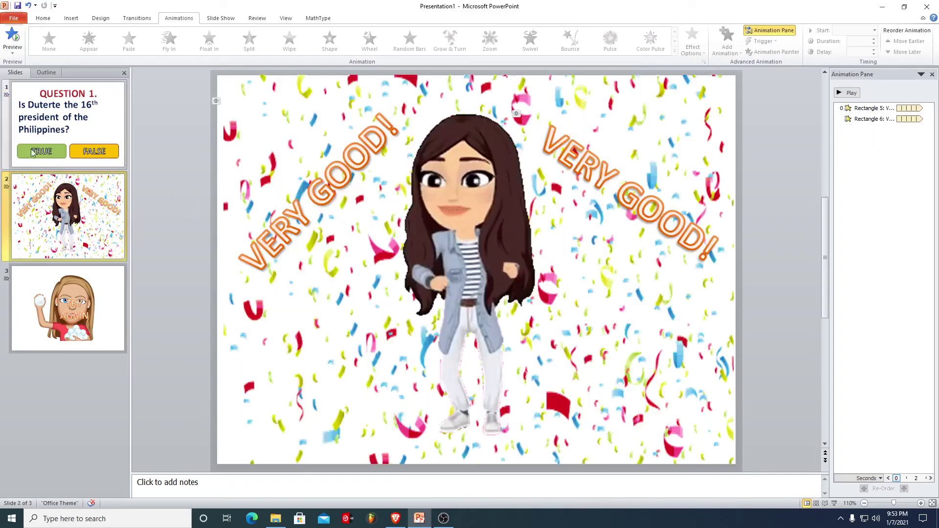
left_click(44, 153)
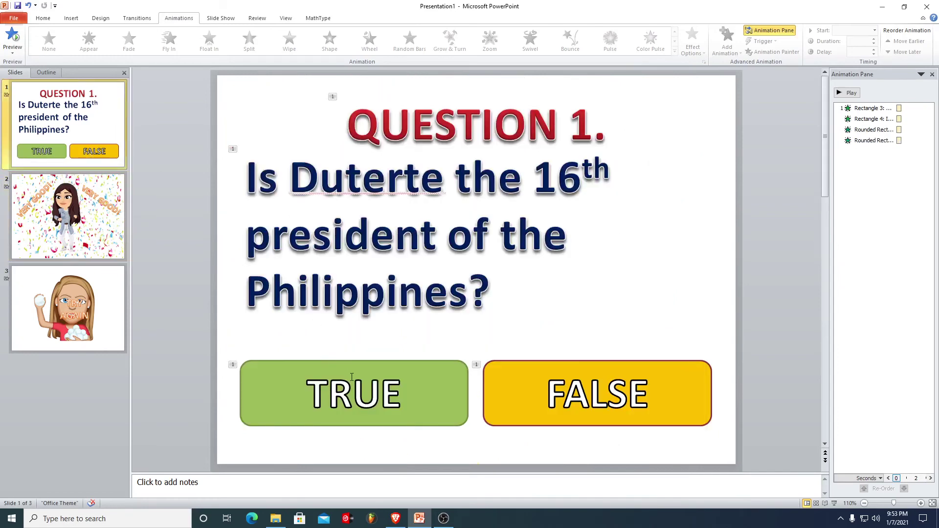
left_click(360, 362)
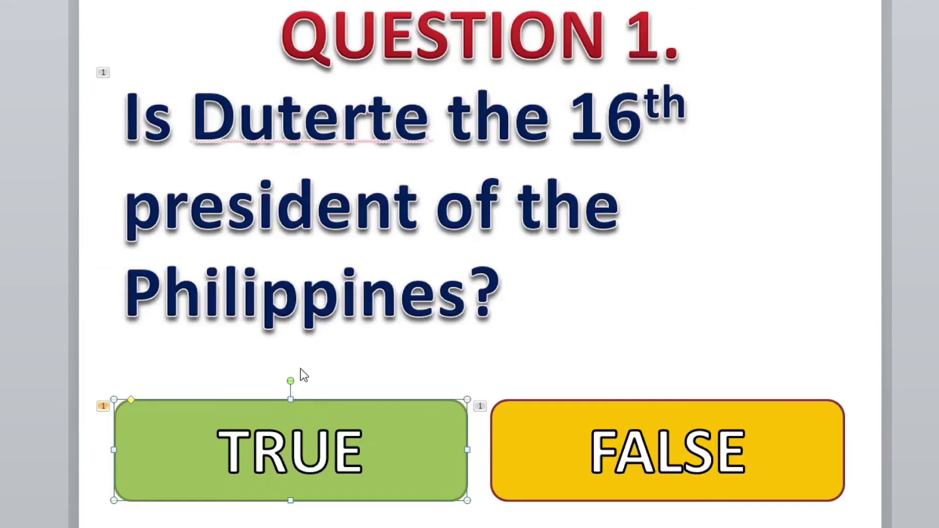
- Hyperlink the TRUE box to slide 2, the confetti VERY GOOD! slide
right_click(313, 402)
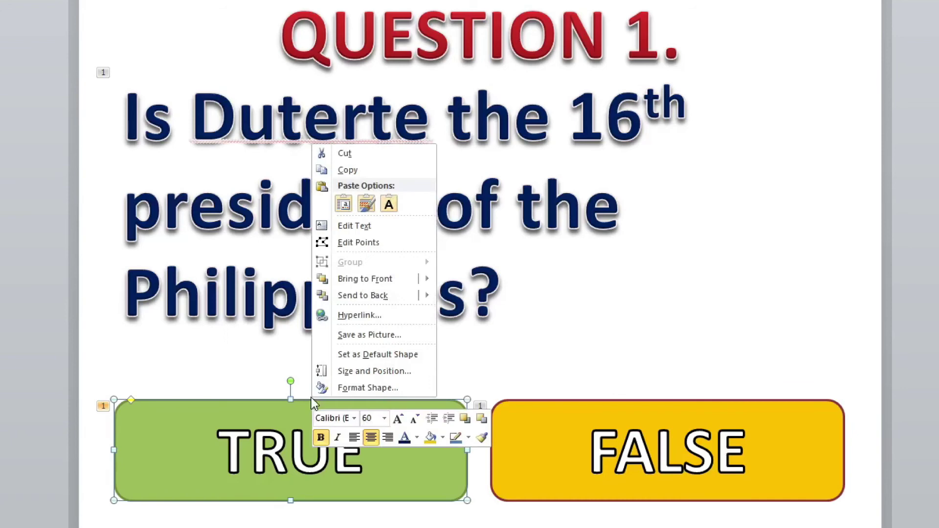
left_click(348, 317)
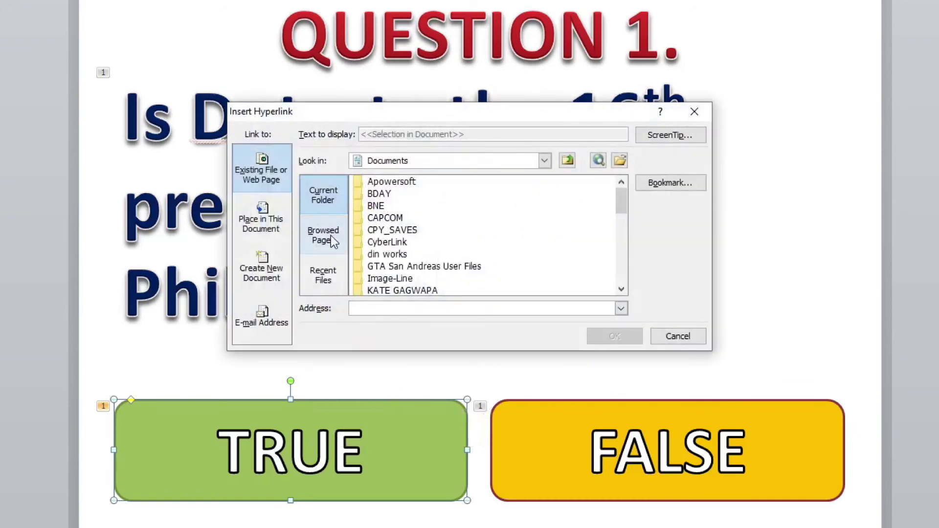
left_click(274, 226)
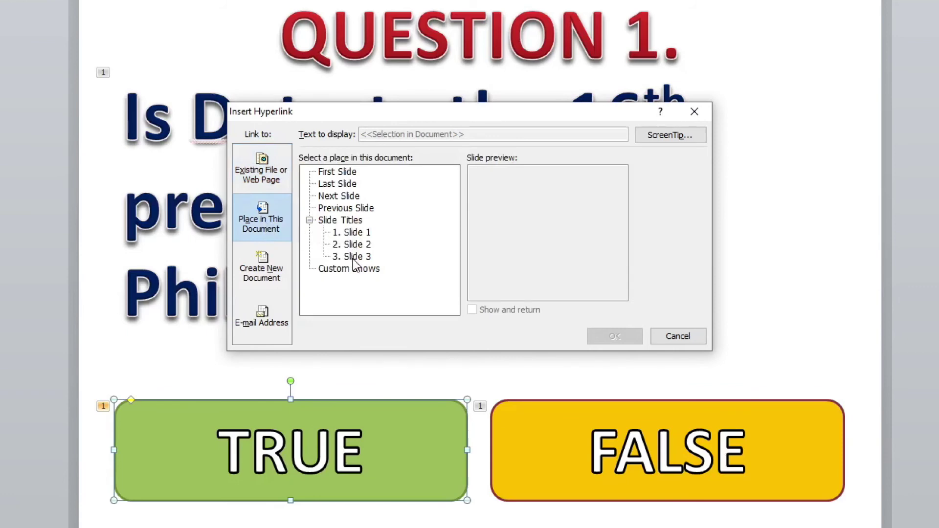
left_click(355, 244)
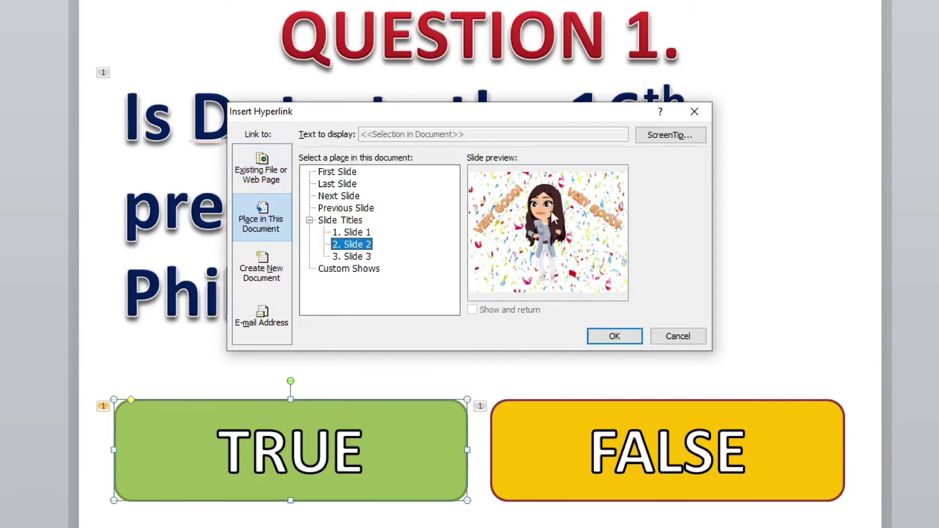
left_click(611, 335)
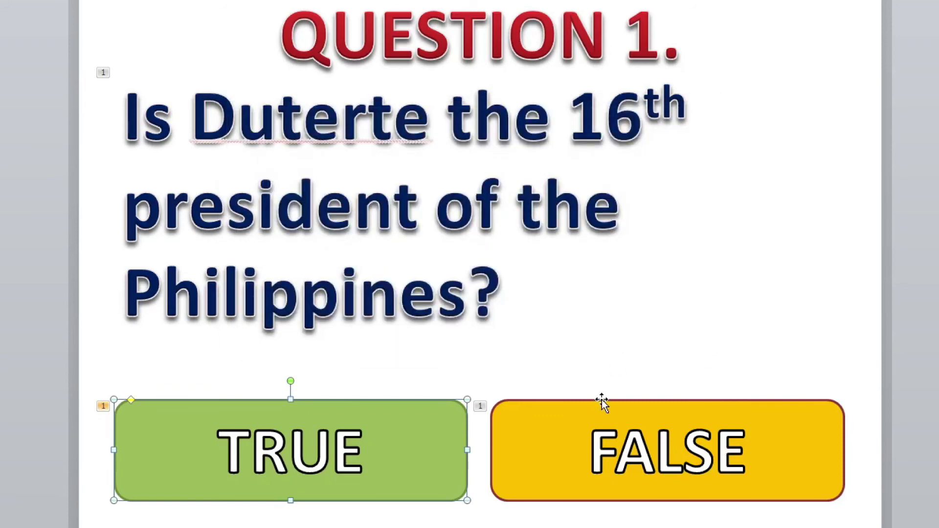
- Hyperlink the FALSE box to slide 3, the TRY AGAIN slide, and start the slide show
right_click(603, 402)
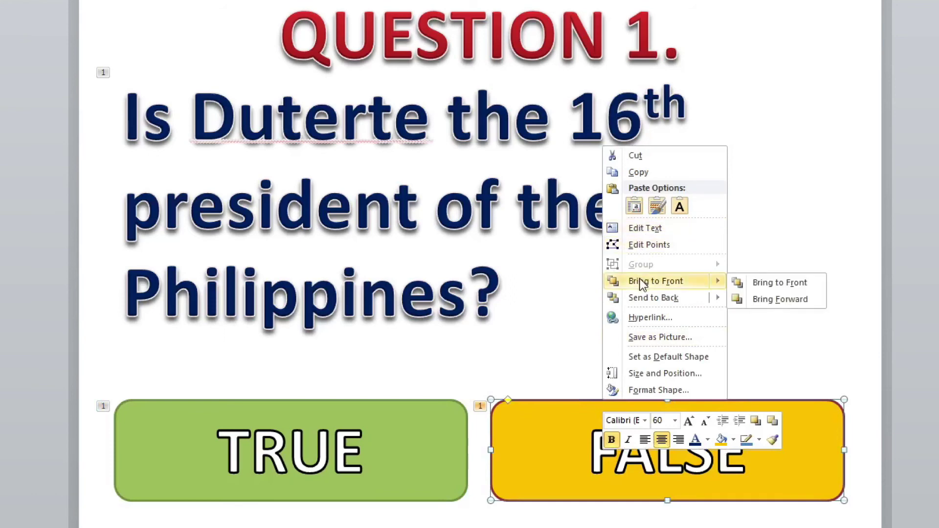
left_click(651, 318)
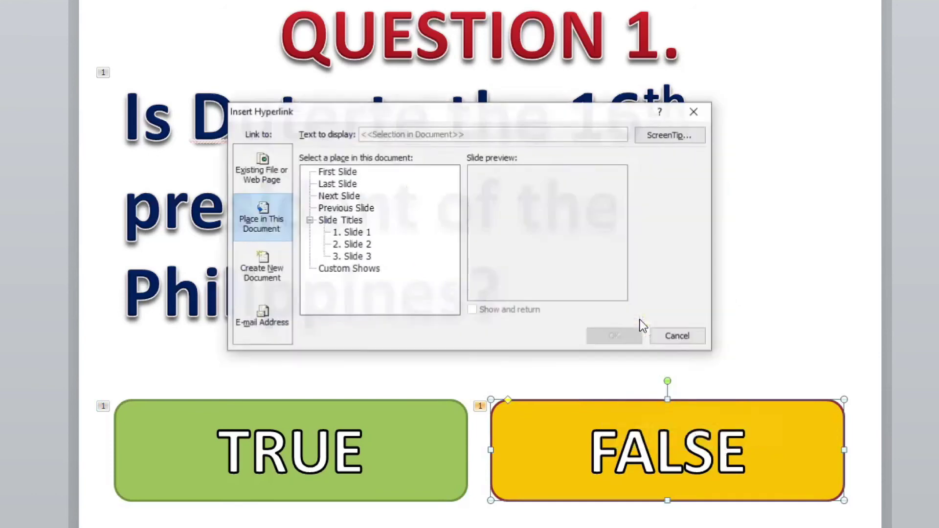
left_click(351, 256)
left_click(609, 336)
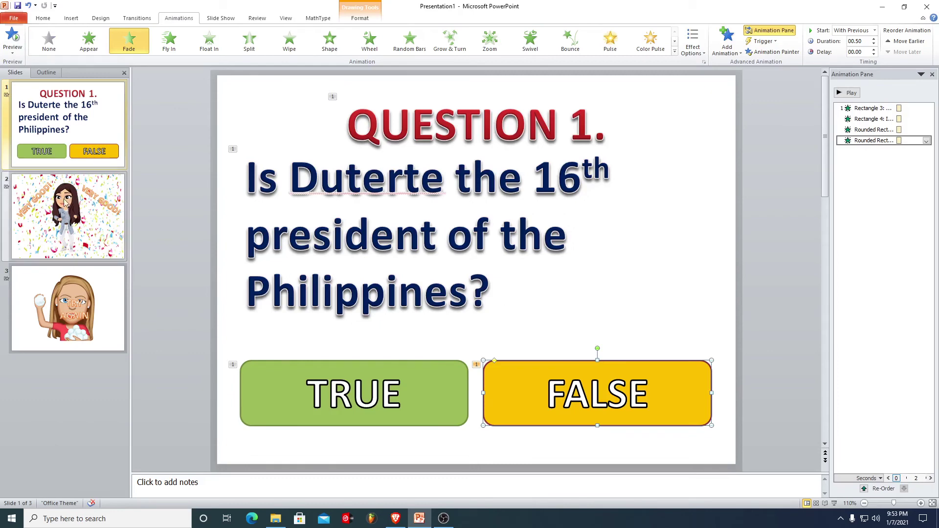
left_click(834, 503)
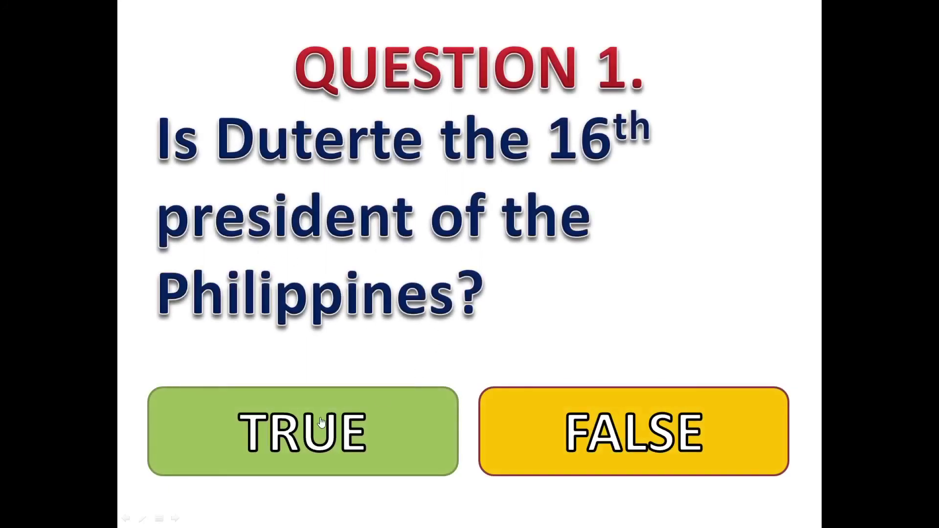
- Test FALSE leading to TRY AGAIN, then rerun from slide 1 and test TRUE leading to VERY GOOD!
left_click(626, 439)
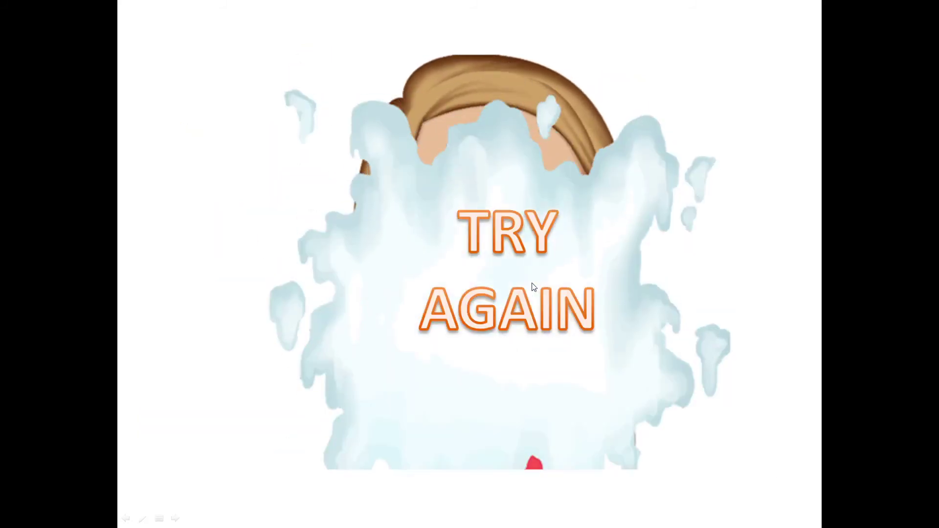
key("Escape")
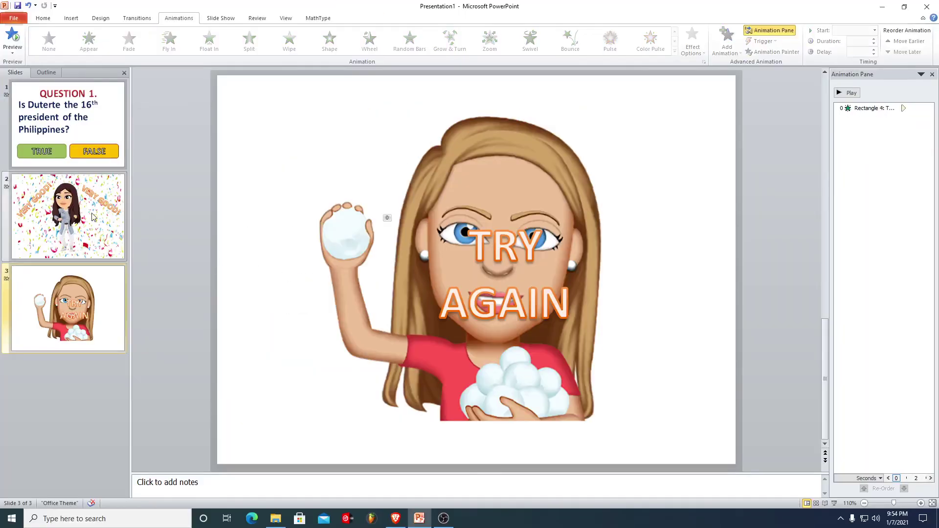
left_click(91, 214)
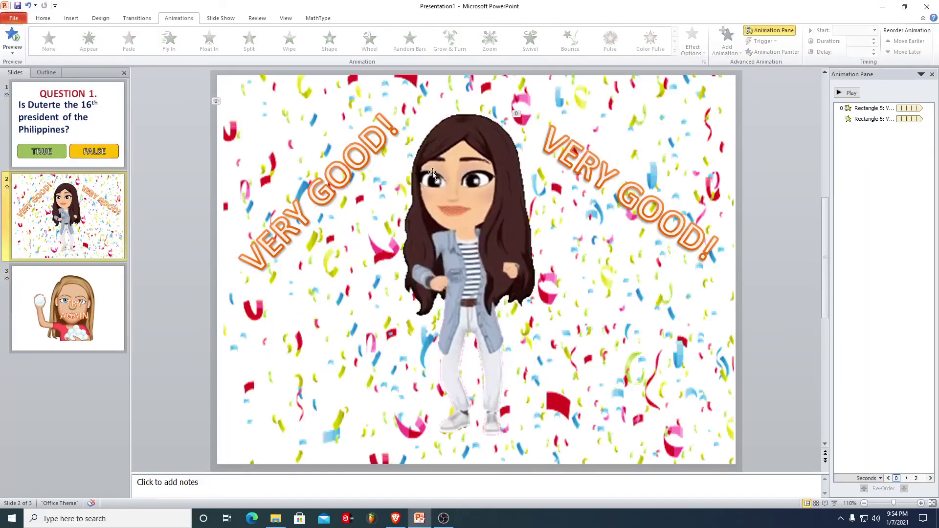
left_click(74, 118)
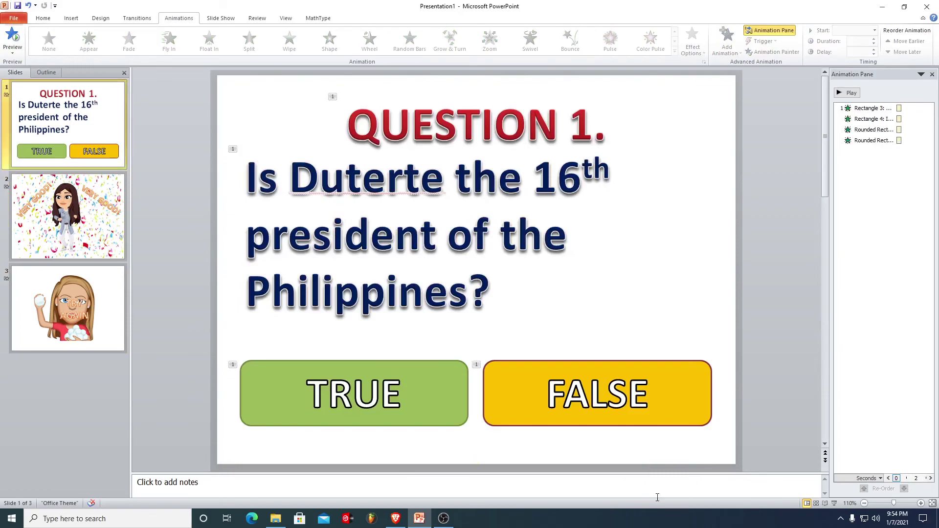
left_click(834, 503)
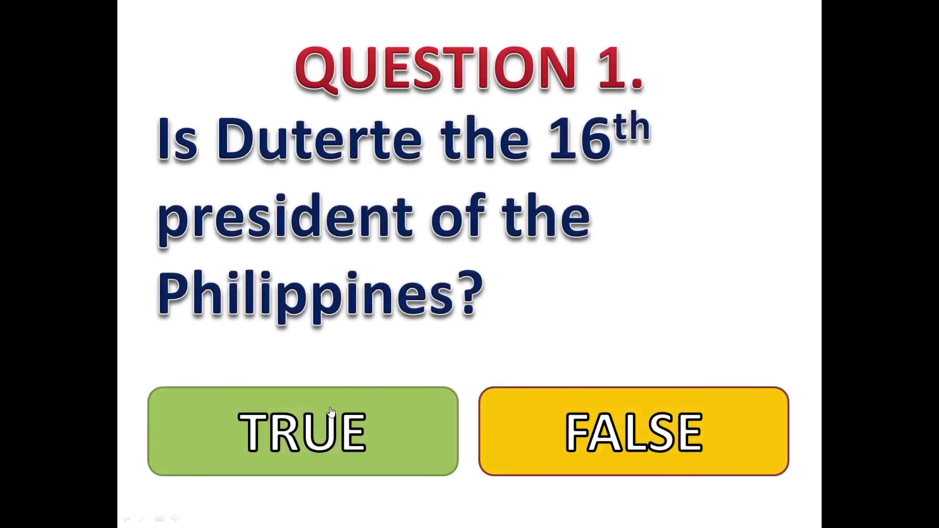
left_click(323, 433)
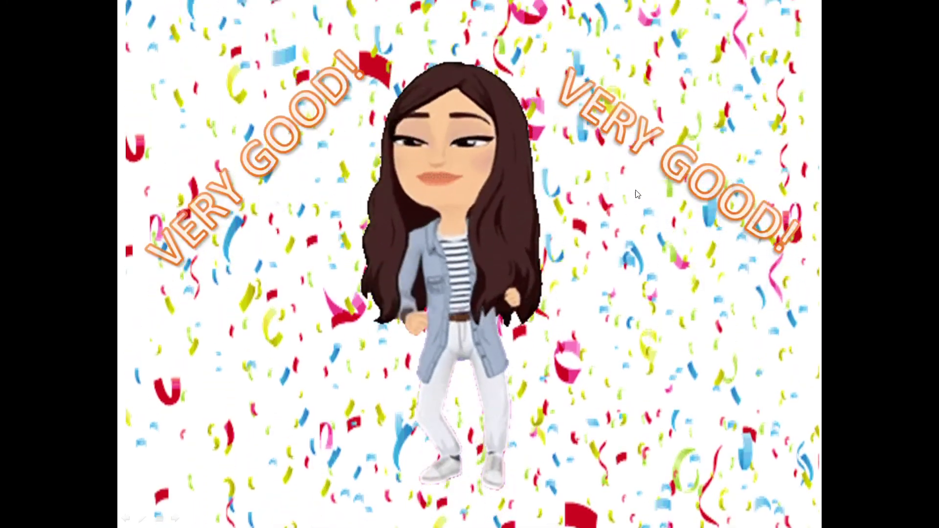
key("Escape")
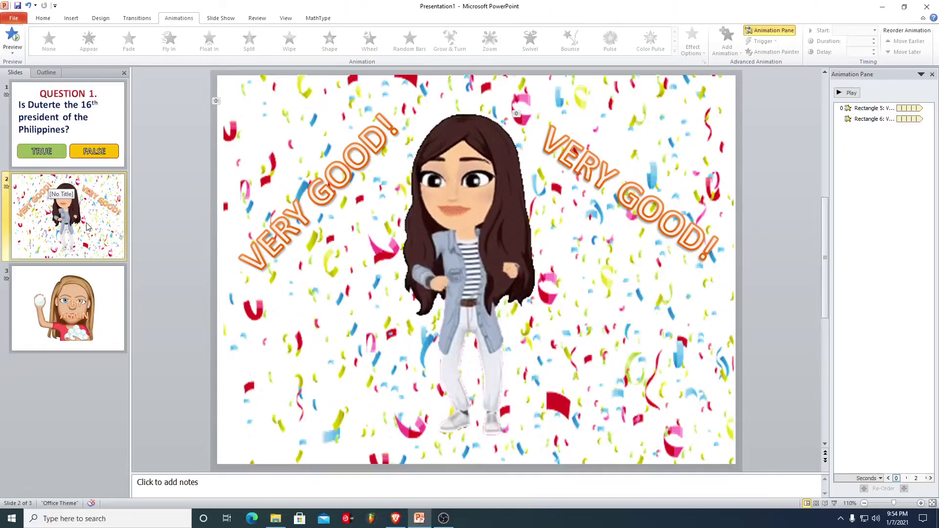